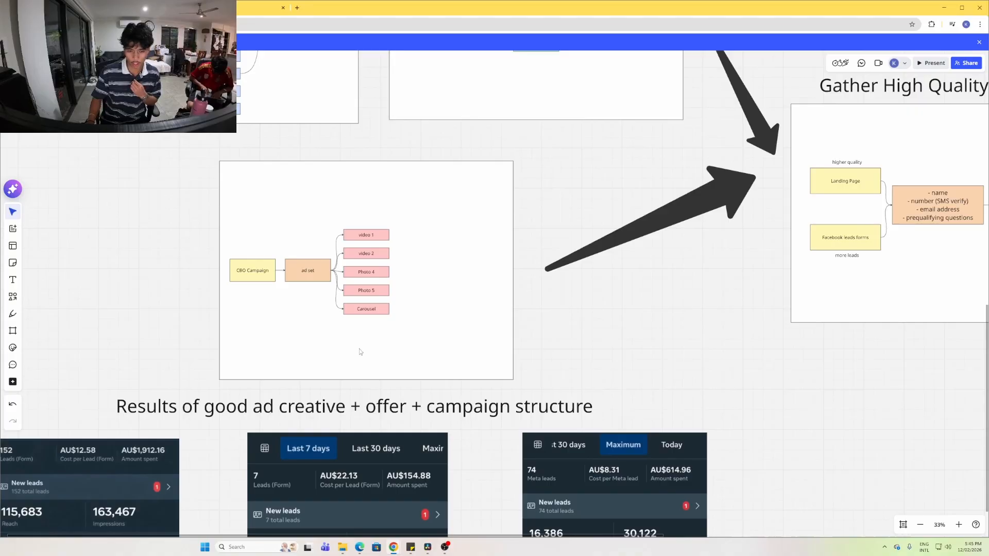
Open Meta Ads Manager's Smart Scale ad account overview in a new tab from browser history
{"action": "scroll", "coordinate": [359, 348], "scroll_direction": "up", "scroll_amount": 3}
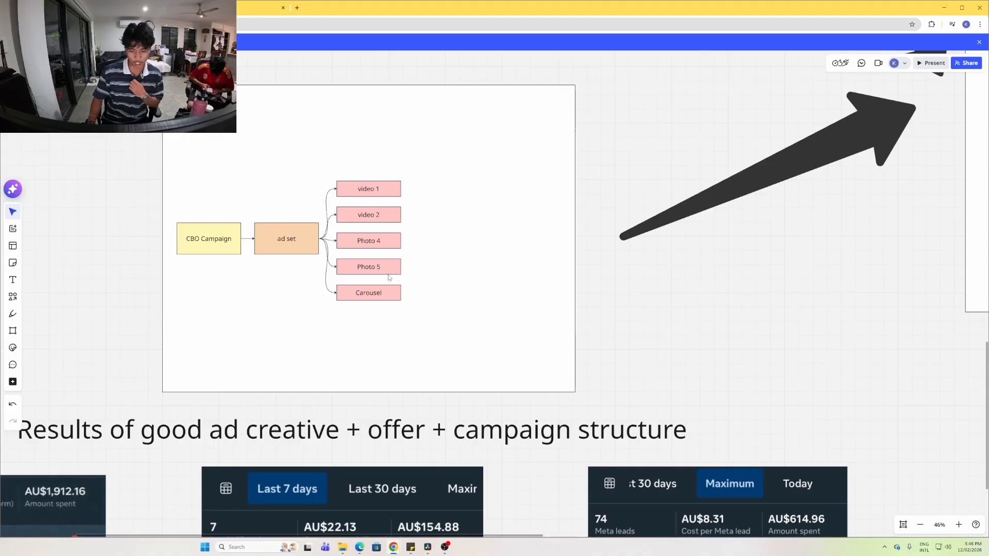
{"action": "scroll", "coordinate": [109, 151], "scroll_direction": "up", "scroll_amount": 5}
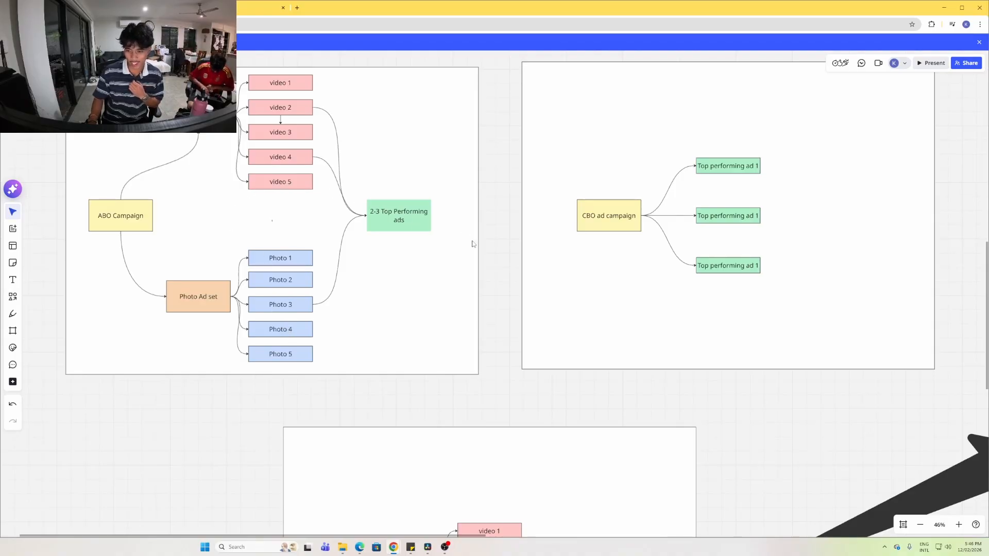
{"action": "scroll", "coordinate": [477, 244], "scroll_direction": "right", "scroll_amount": 3}
{"action": "scroll", "coordinate": [383, 256], "scroll_direction": "right", "scroll_amount": 3}
{"action": "scroll", "coordinate": [383, 256], "scroll_direction": "up", "scroll_amount": 2}
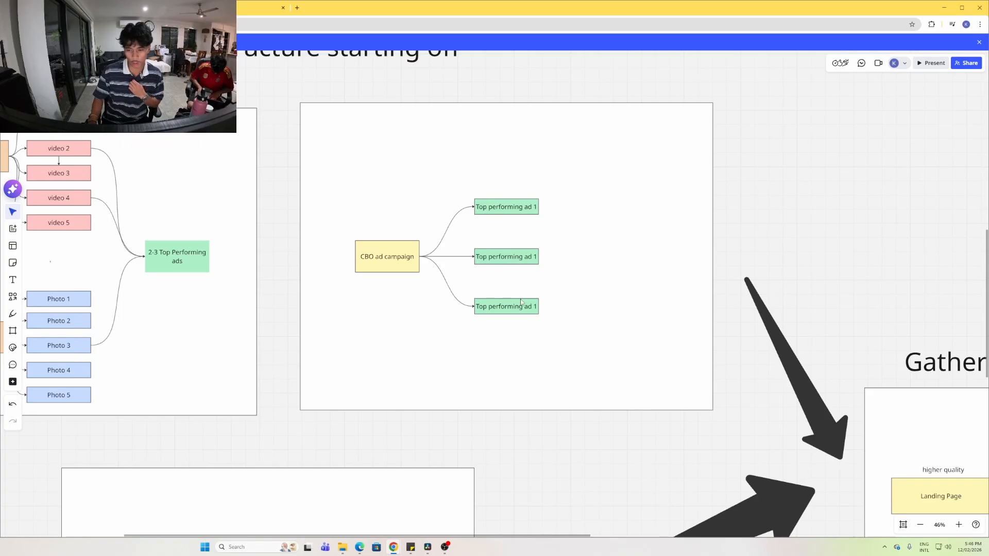
{"action": "scroll", "coordinate": [285, 327], "scroll_direction": "down", "scroll_amount": 5}
{"action": "scroll", "coordinate": [285, 327], "scroll_direction": "left", "scroll_amount": 2}
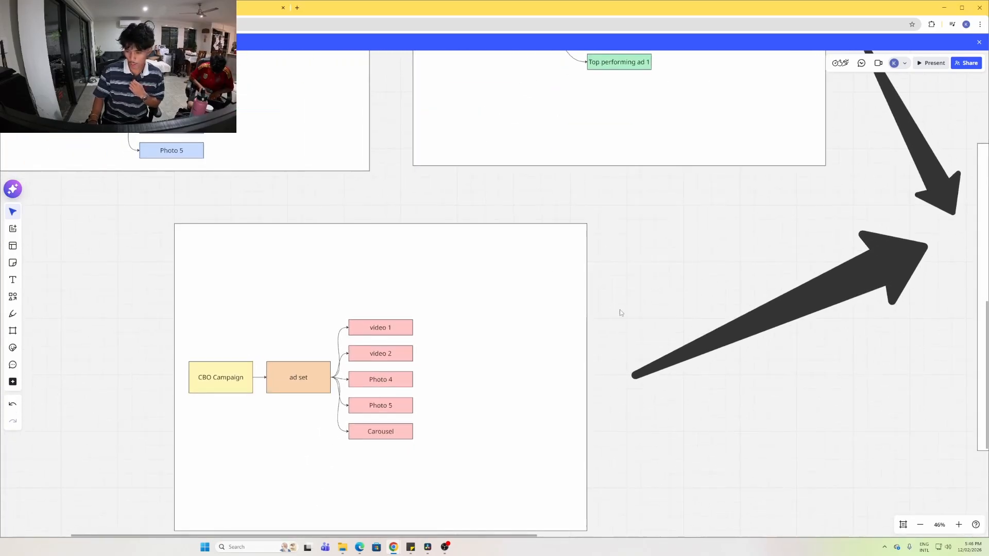
{"action": "scroll", "coordinate": [620, 311], "scroll_direction": "down", "scroll_amount": 3}
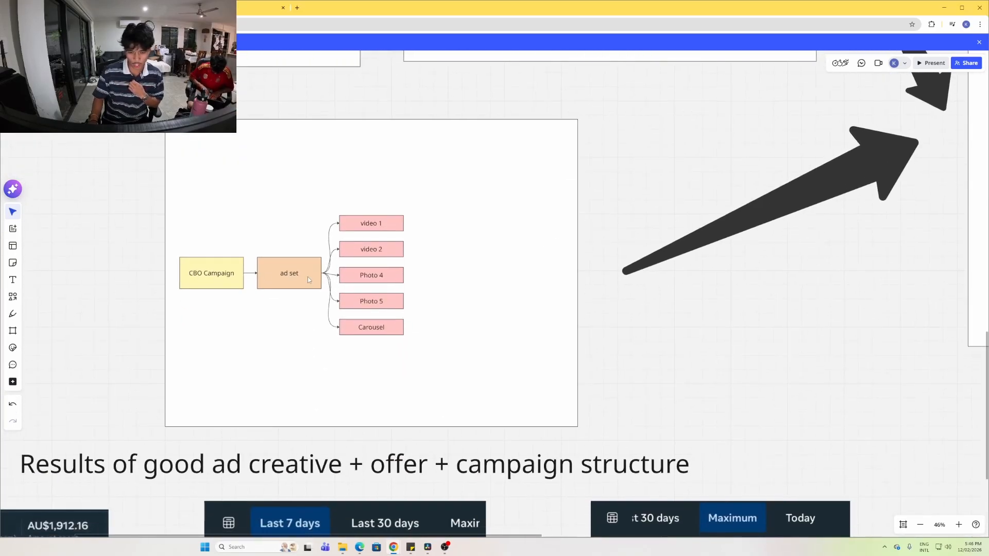
{"action": "left_click", "coordinate": [297, 7]}
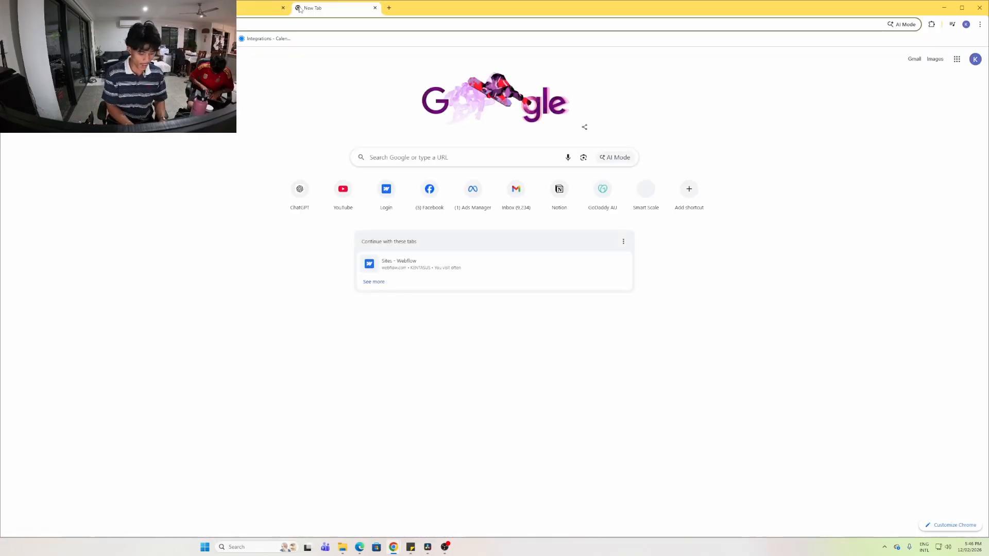
{"action": "type", "text": "ad"}
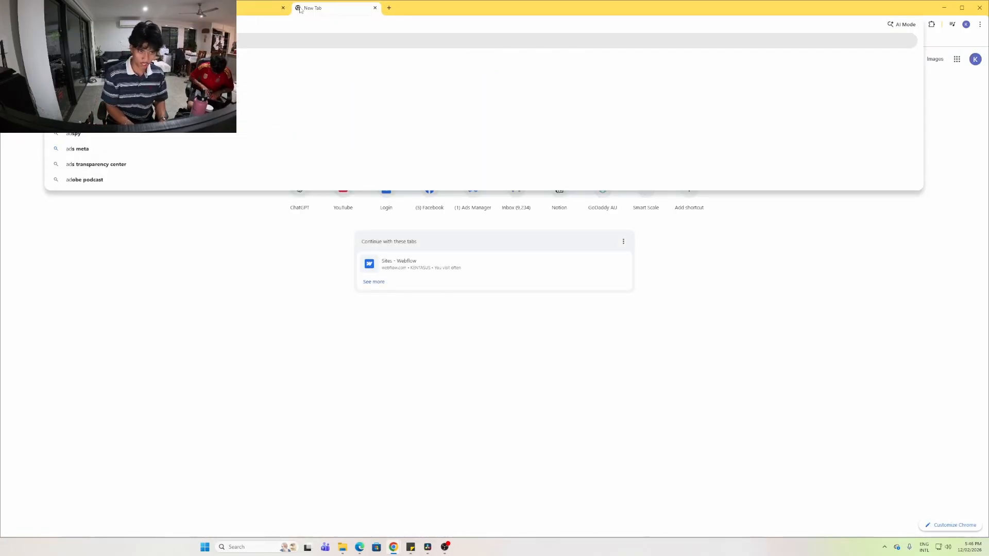
{"action": "type", "text": "m"}
{"action": "key", "text": "BackSpace"}
{"action": "key", "text": "BackSpace"}
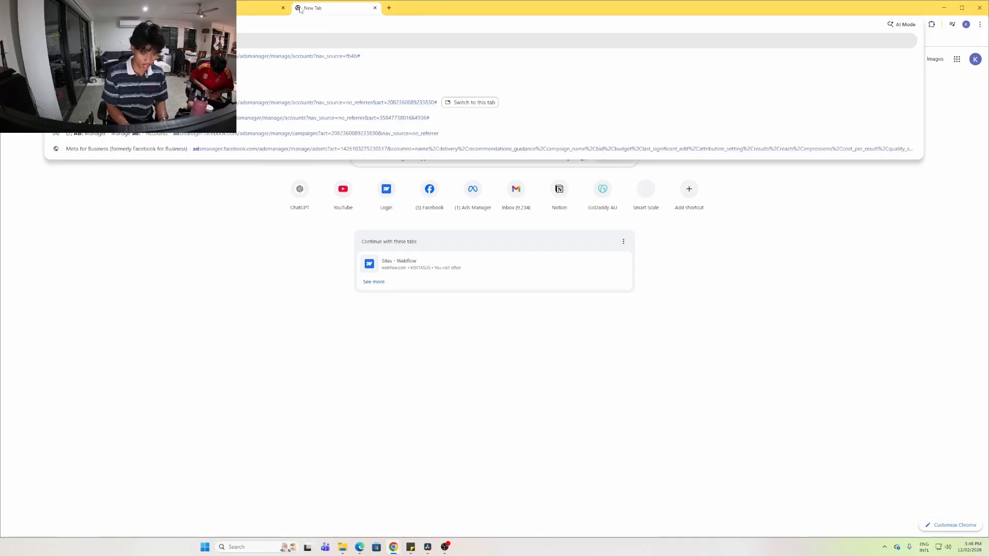
{"action": "type", "text": "d"}
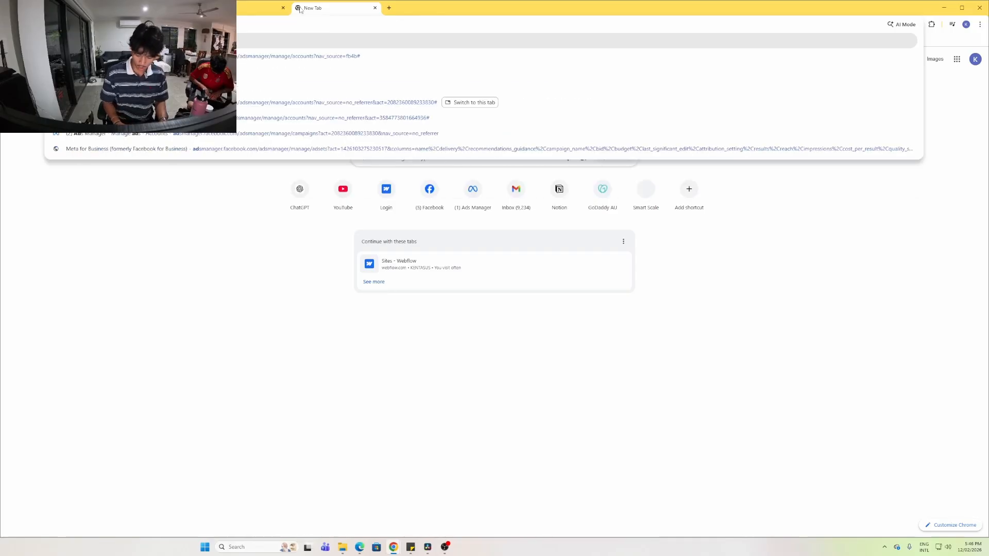
{"action": "key", "text": "Down"}
{"action": "key", "text": "Down"}
{"action": "key", "text": "Down"}
{"action": "key", "text": "Down"}
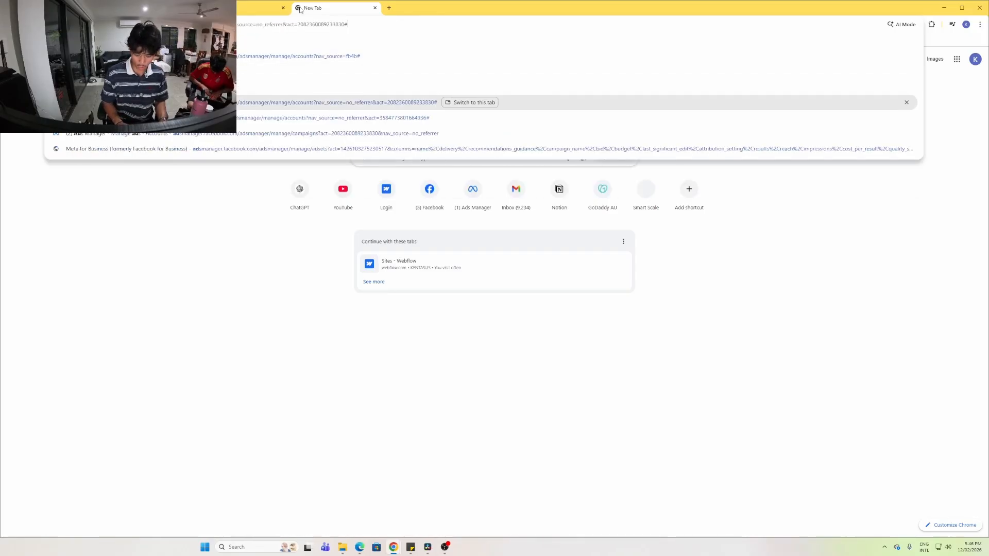
{"action": "key", "text": "Return"}
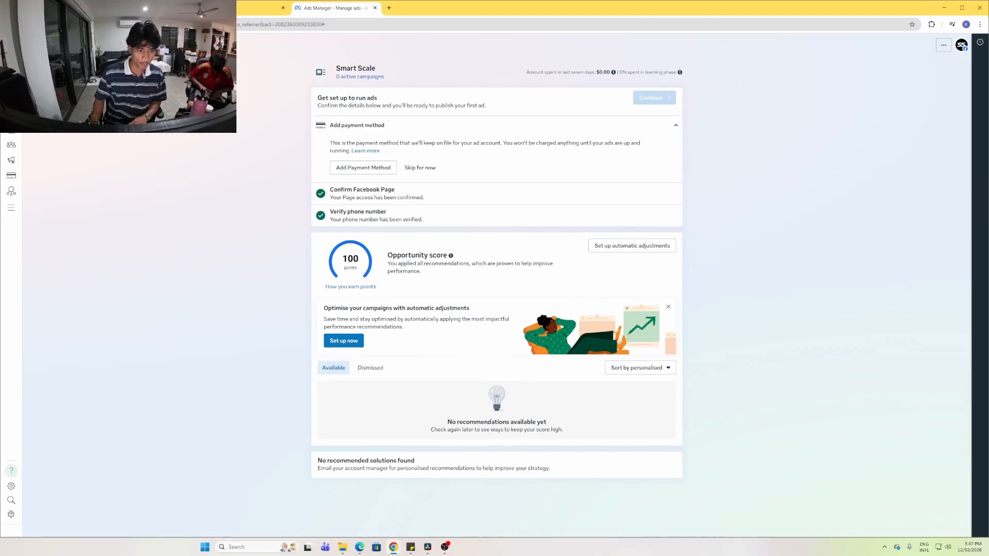
Switch the Campaigns list to the second ad account and start a new Auction campaign
{"action": "left_click", "coordinate": [12, 113]}
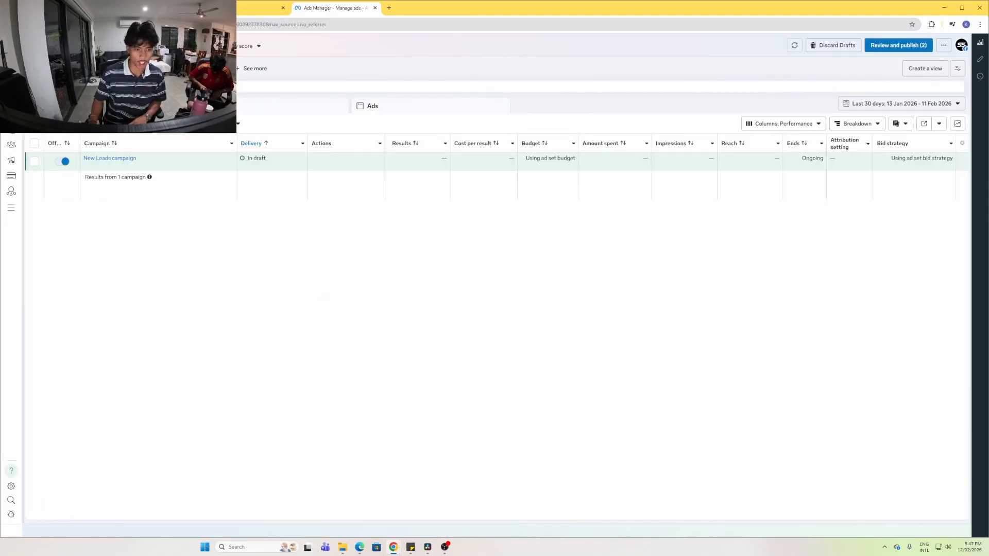
{"action": "left_click", "coordinate": [134, 46]}
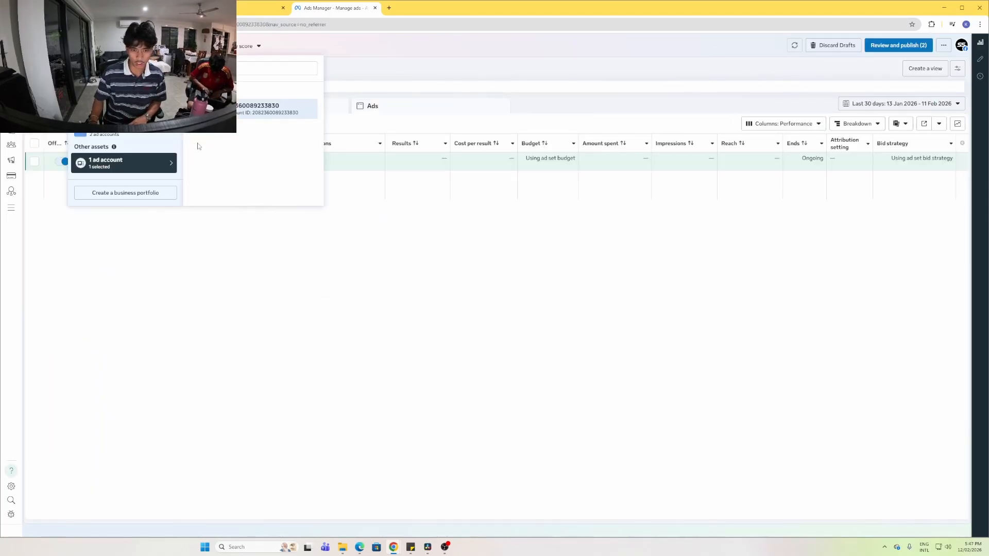
{"action": "left_click", "coordinate": [130, 137]}
{"action": "left_click", "coordinate": [208, 164]}
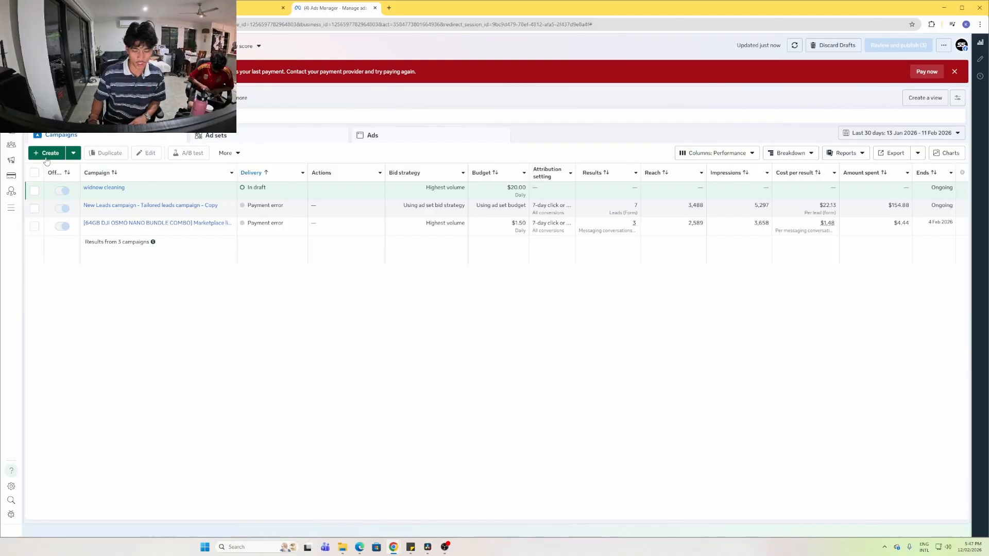
{"action": "left_click", "coordinate": [45, 157]}
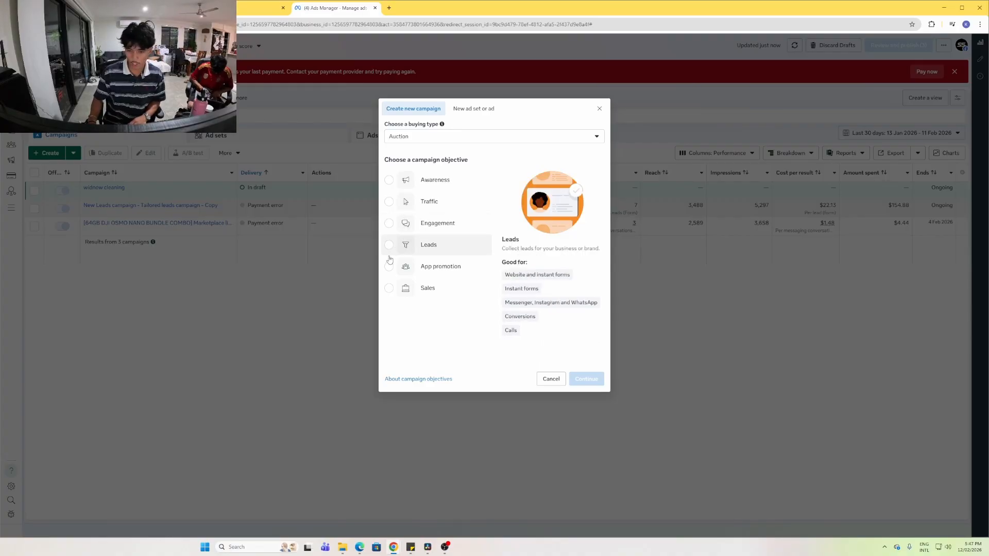
Choose Leads as the new campaign's objective and continue to its settings
{"action": "left_click", "coordinate": [391, 247]}
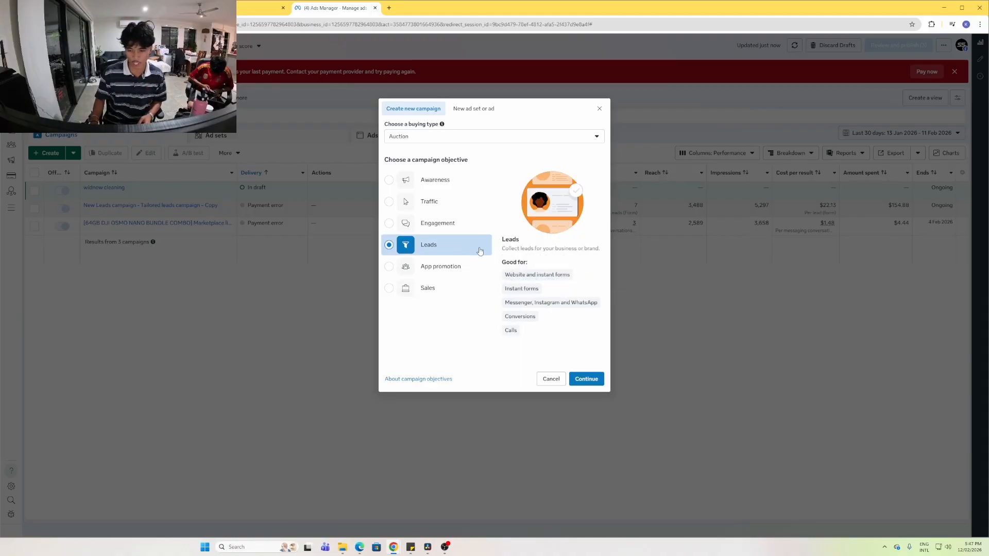
{"action": "left_click", "coordinate": [588, 378]}
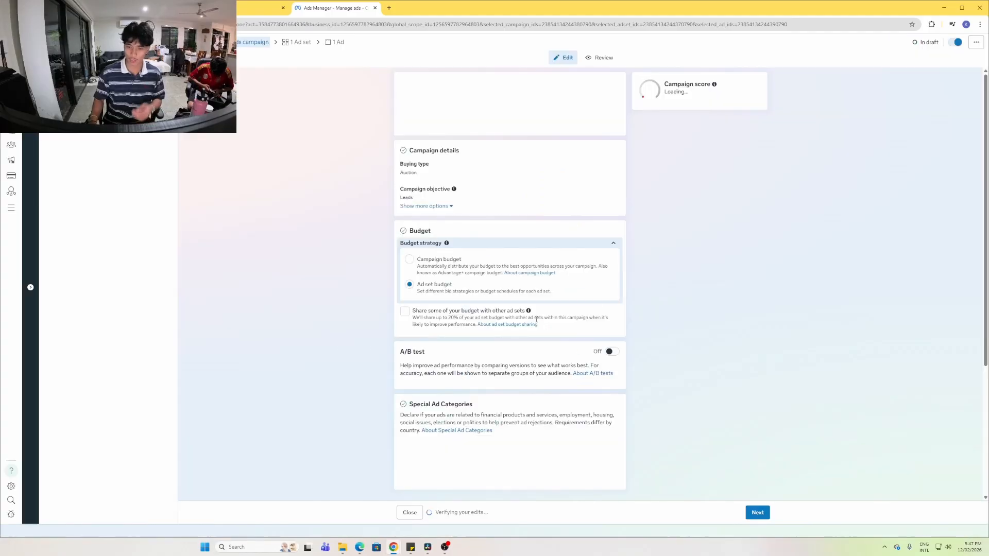
Rename the campaign to 'windw clean' and switch to a campaign-level $20.00 daily budget
{"action": "triple_click", "coordinate": [464, 98]}
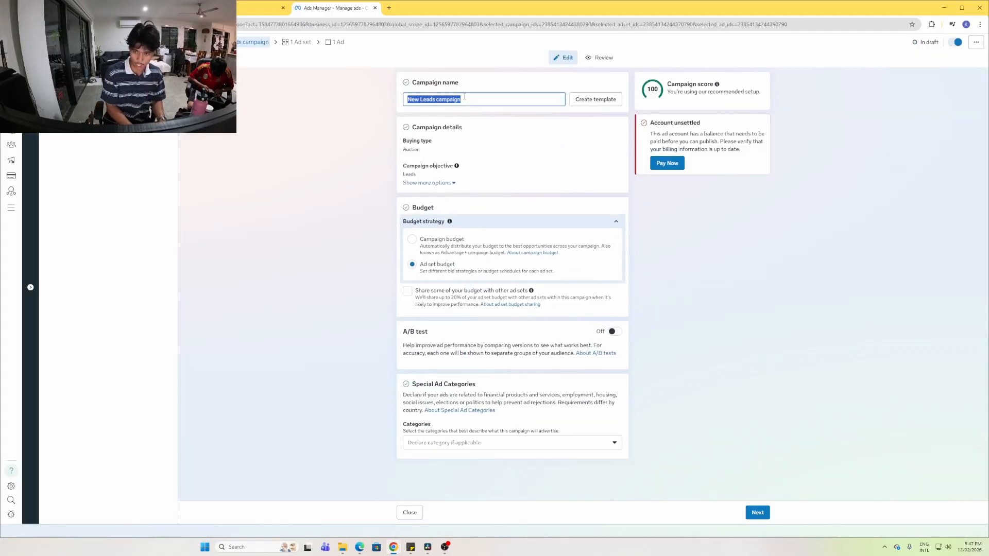
{"action": "type", "text": "windw"}
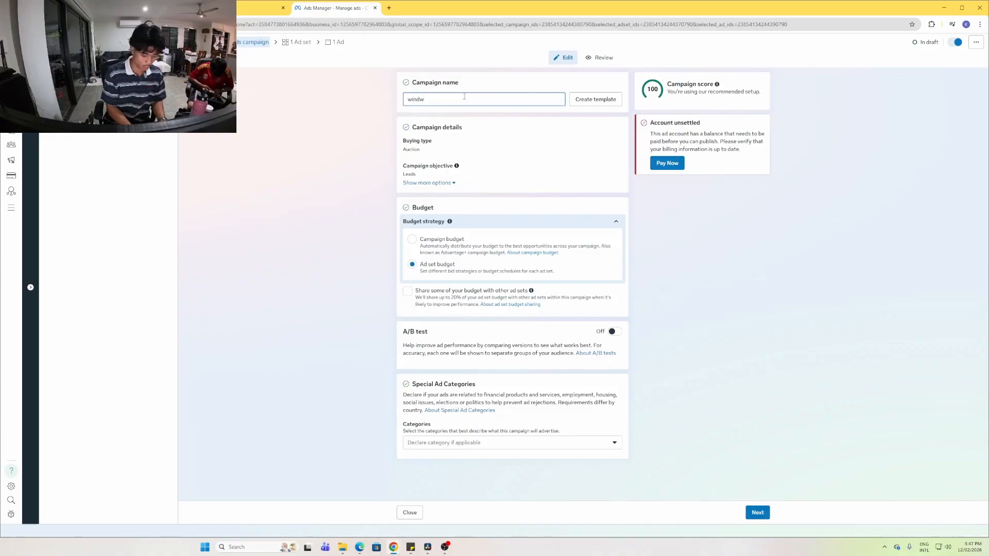
{"action": "type", "text": " clean"}
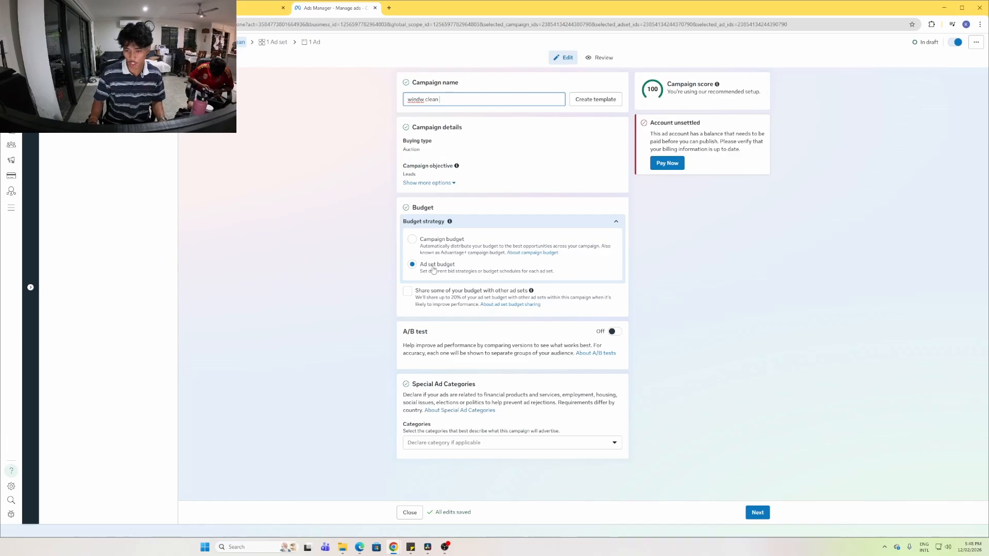
{"action": "left_click", "coordinate": [426, 241]}
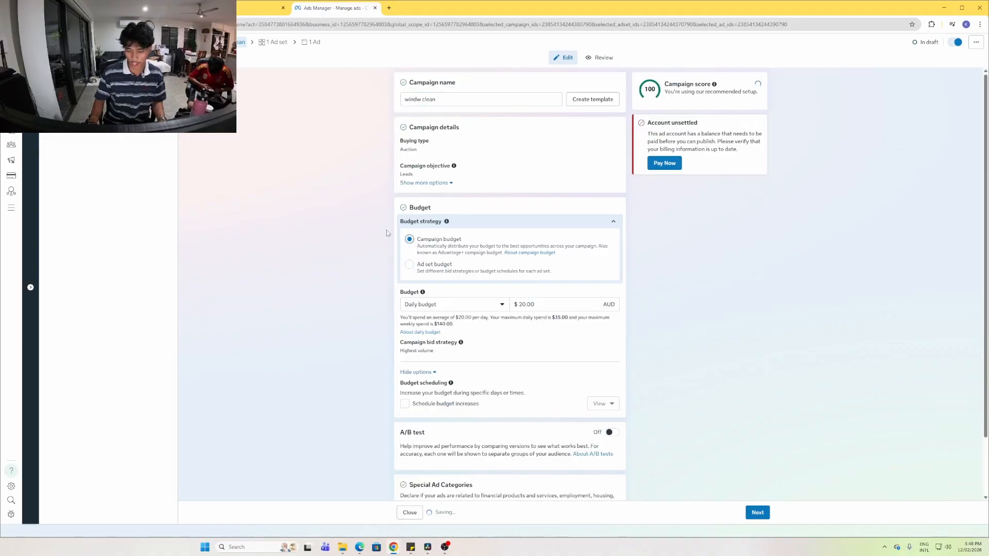
{"action": "scroll", "coordinate": [360, 280], "scroll_direction": "down", "scroll_amount": 1}
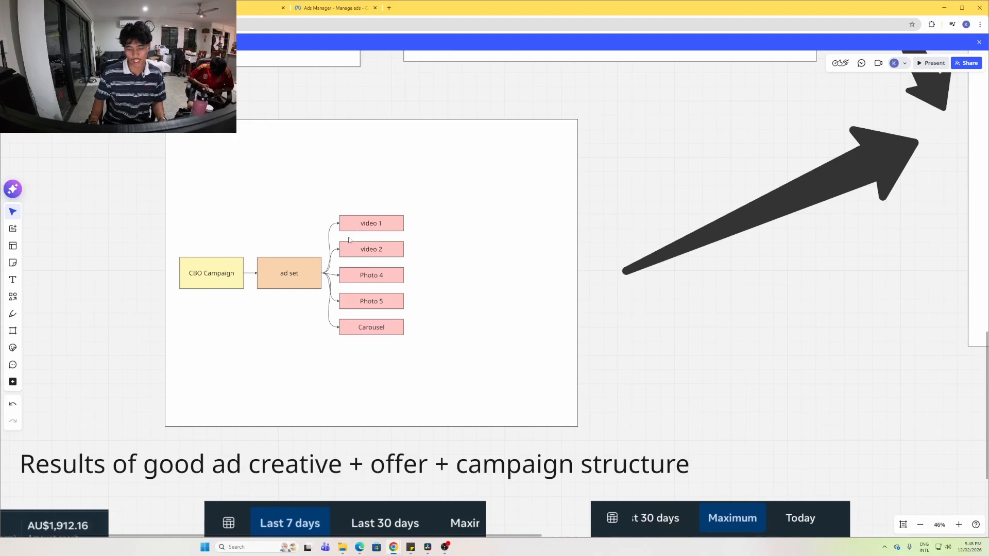
{"action": "left_click_drag", "start_coordinate": [110, 161], "coordinate": [346, 481]}
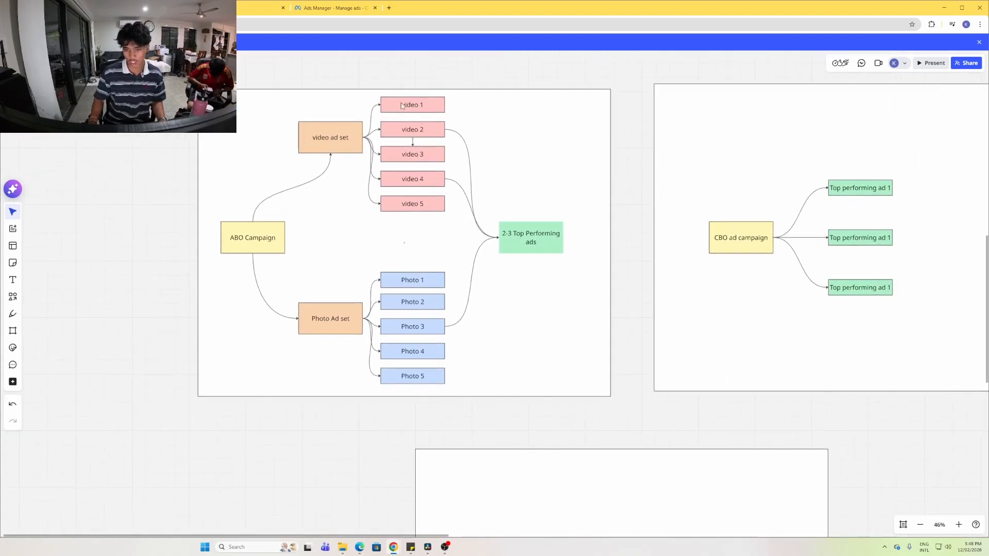
{"action": "left_click_drag", "start_coordinate": [644, 327], "coordinate": [423, 120]}
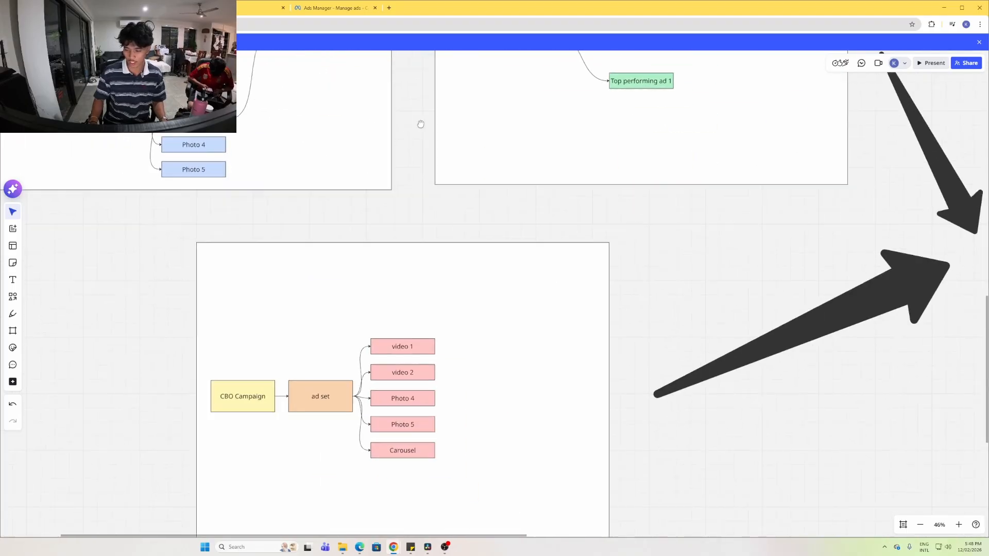
{"action": "left_click_drag", "start_coordinate": [616, 286], "coordinate": [616, 229]}
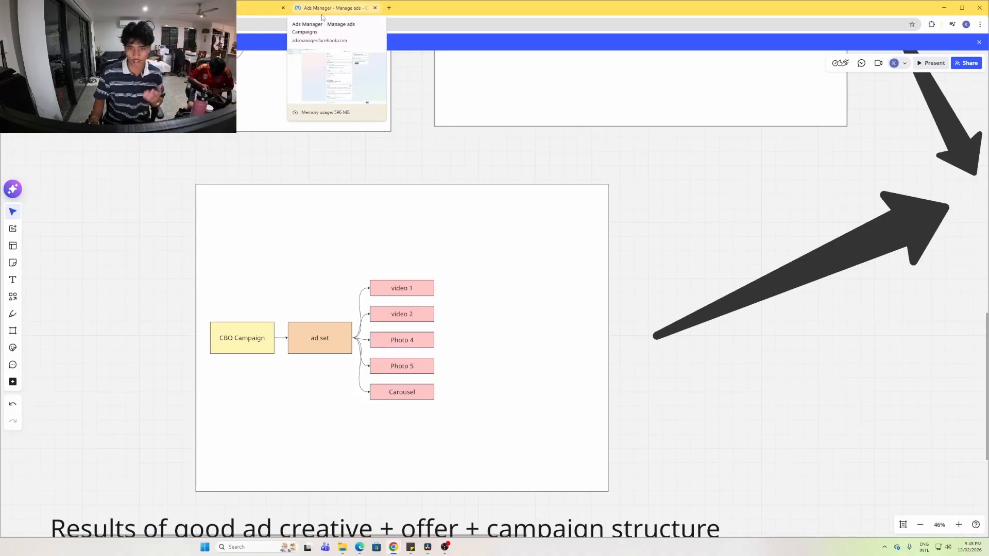
Confirm the $20.00 daily budget in the campaign draft and continue to the New Leads ad set
{"action": "left_click", "coordinate": [321, 15]}
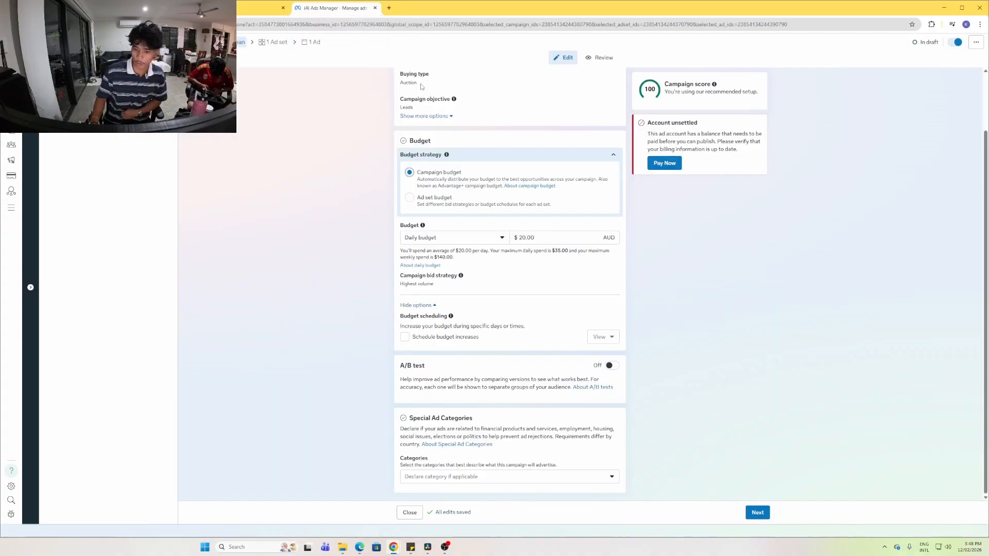
{"action": "right_click", "coordinate": [413, 172]}
{"action": "left_click", "coordinate": [380, 296]}
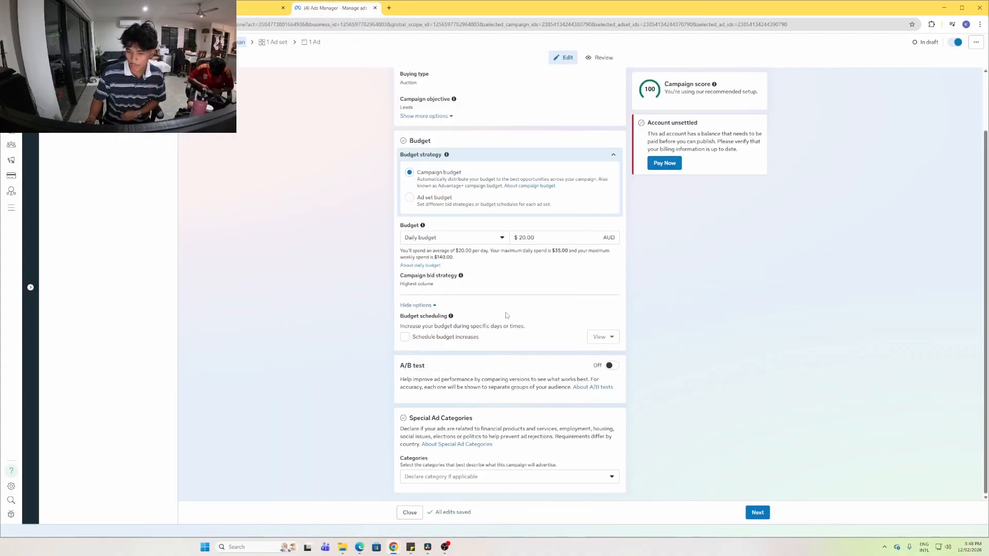
{"action": "left_click", "coordinate": [548, 240]}
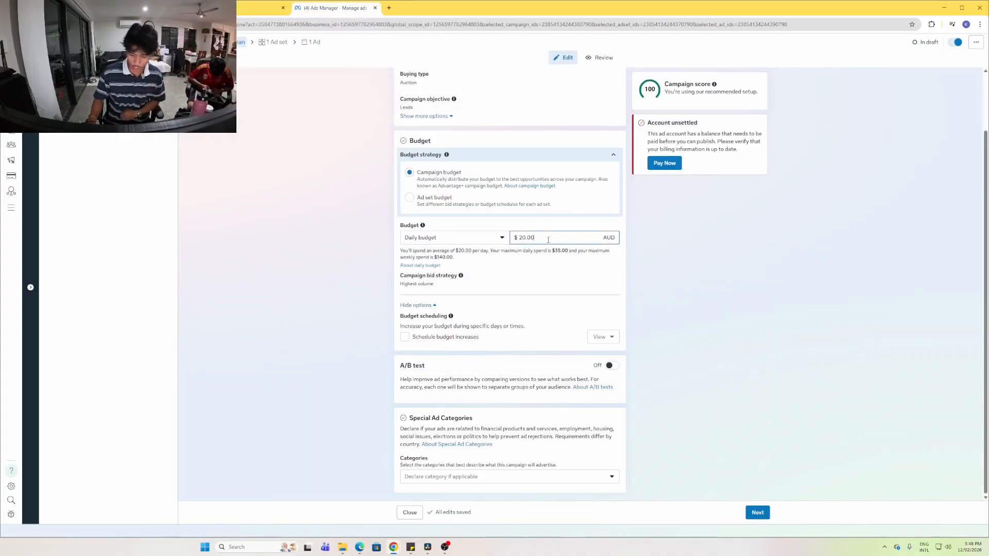
{"action": "left_click", "coordinate": [287, 236]}
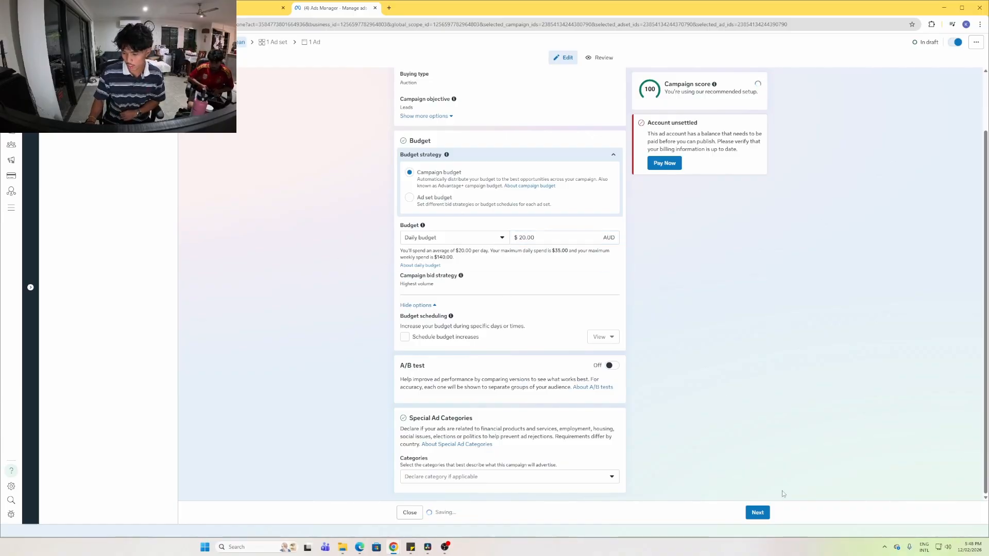
{"action": "left_click", "coordinate": [765, 514]}
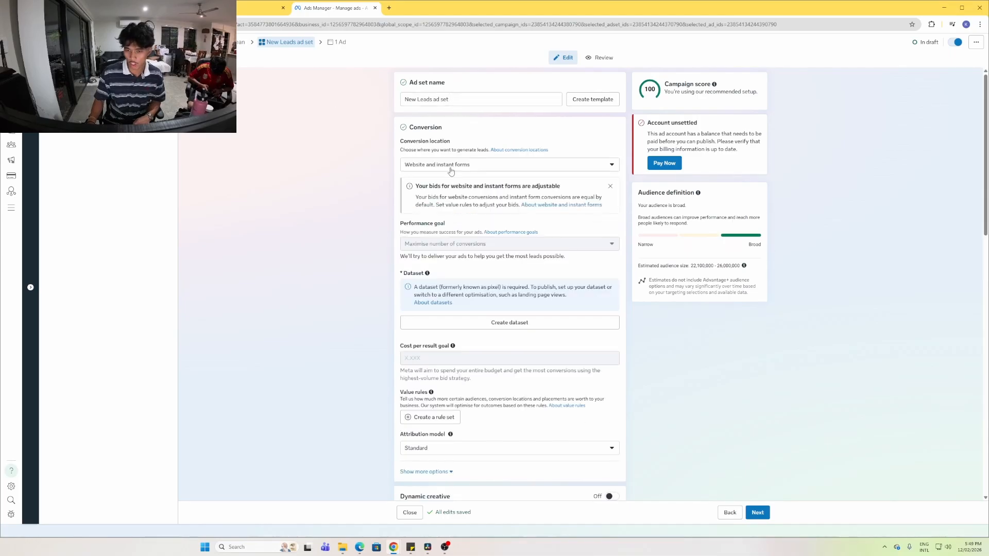
Set the conversion location to Instant forms, keeping Maximise number of leads as the goal
{"action": "left_click", "coordinate": [451, 167]}
{"action": "left_click", "coordinate": [428, 259]}
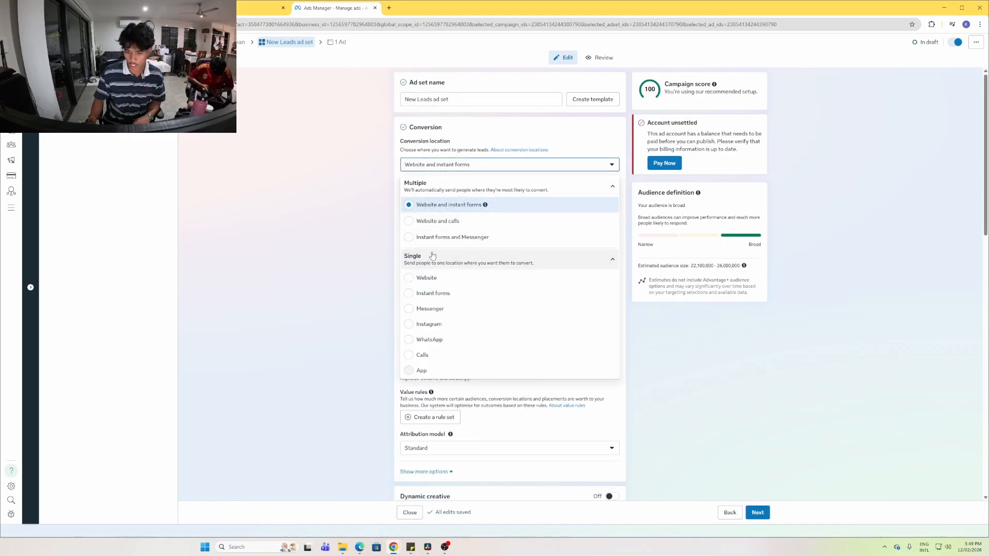
{"action": "left_click", "coordinate": [436, 292]}
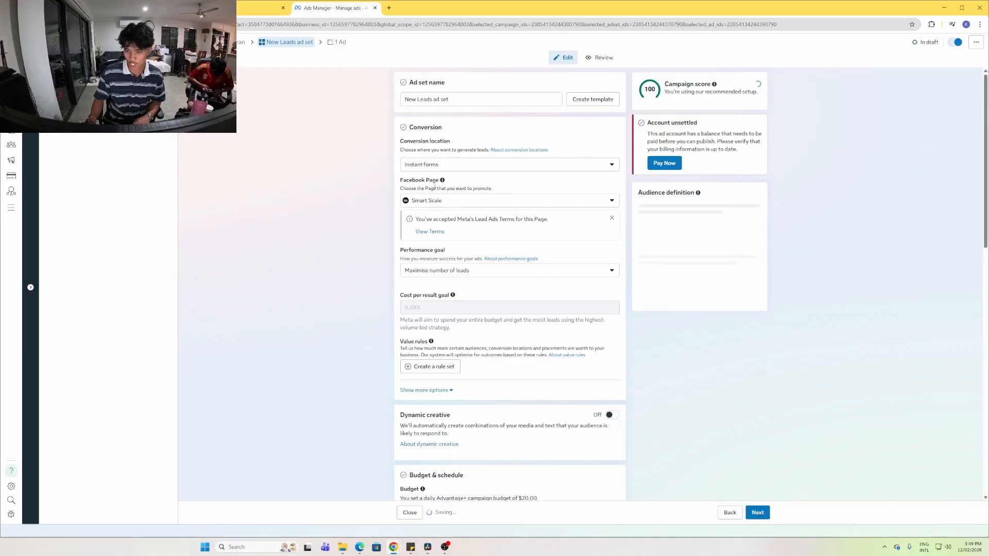
{"action": "left_click", "coordinate": [432, 166]}
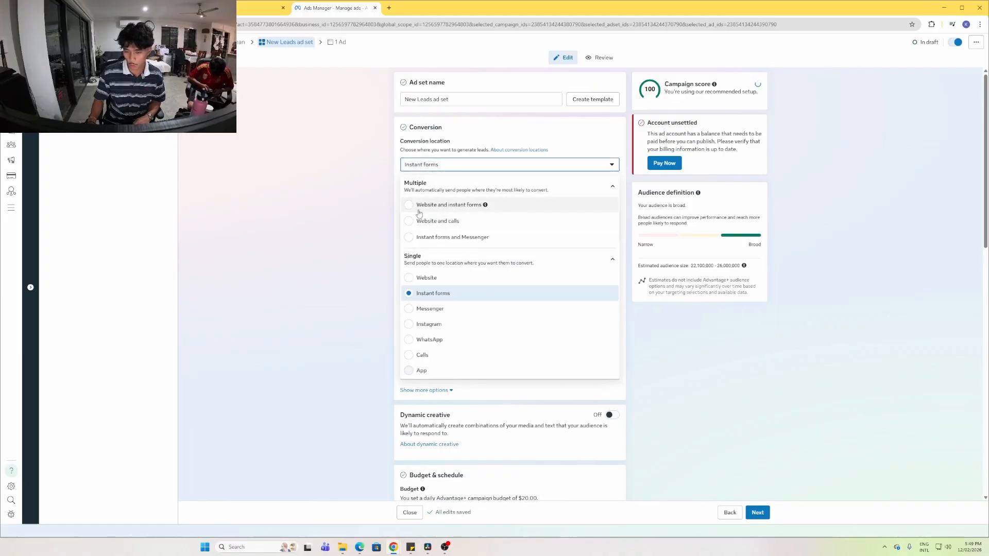
{"action": "left_click", "coordinate": [370, 207]}
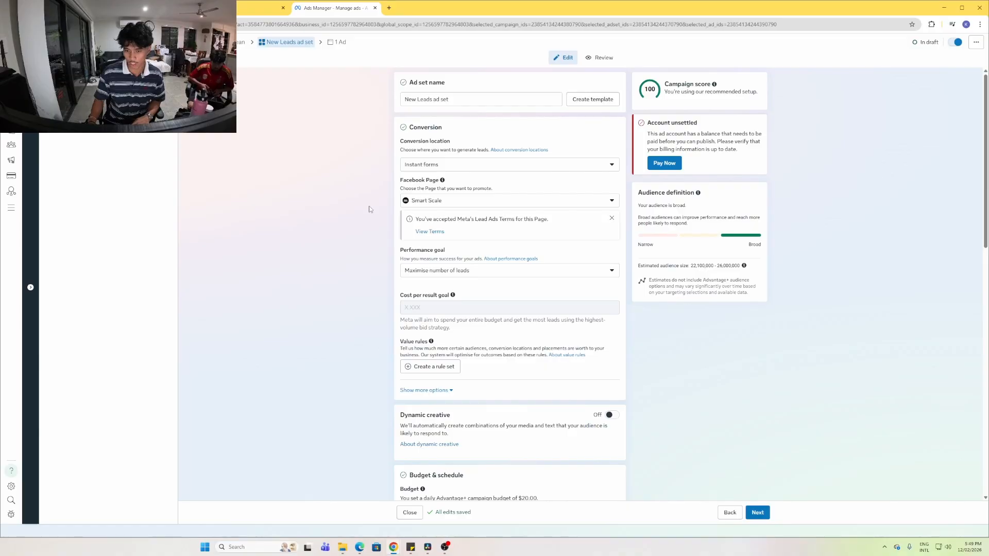
{"action": "left_click", "coordinate": [456, 270]}
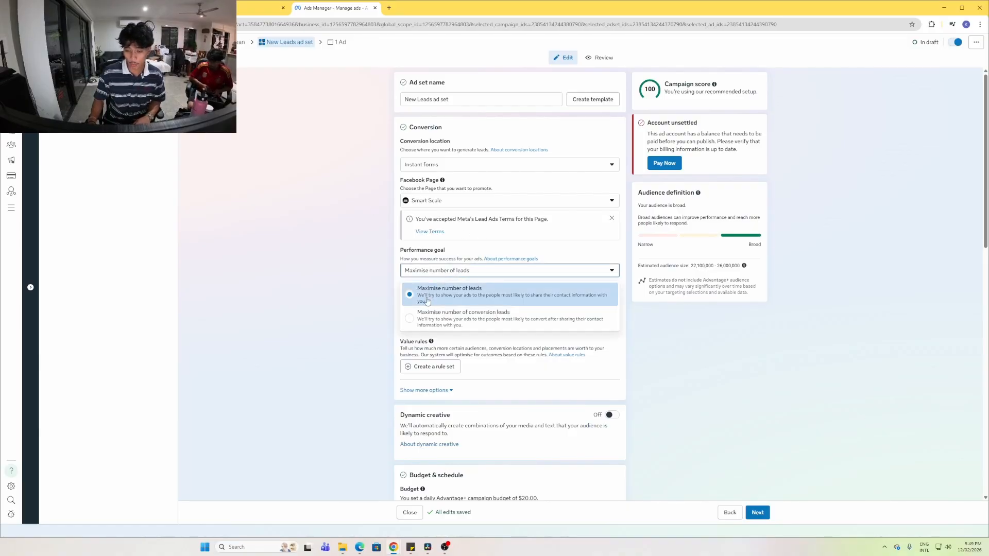
{"action": "left_click", "coordinate": [389, 297]}
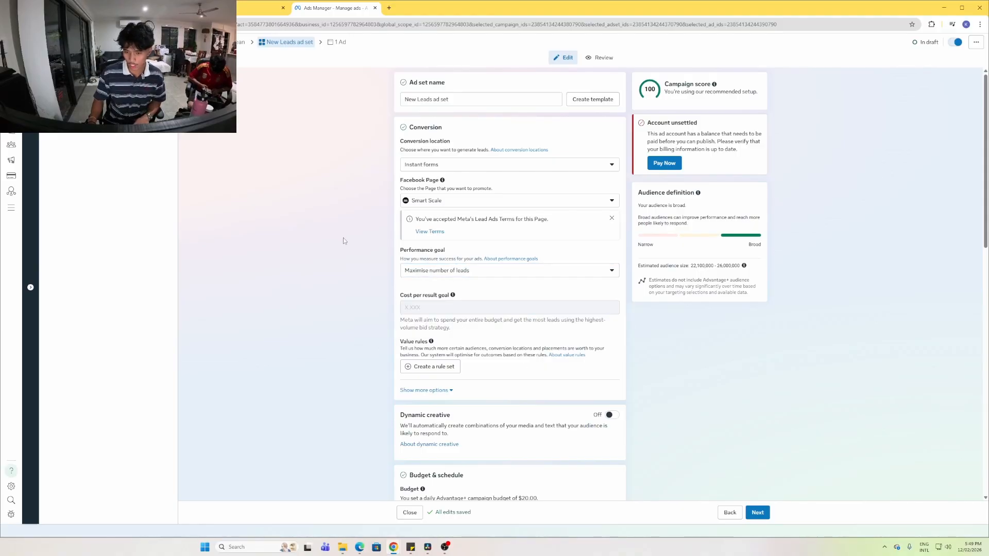
{"action": "left_click", "coordinate": [432, 203]}
{"action": "left_click", "coordinate": [432, 203]}
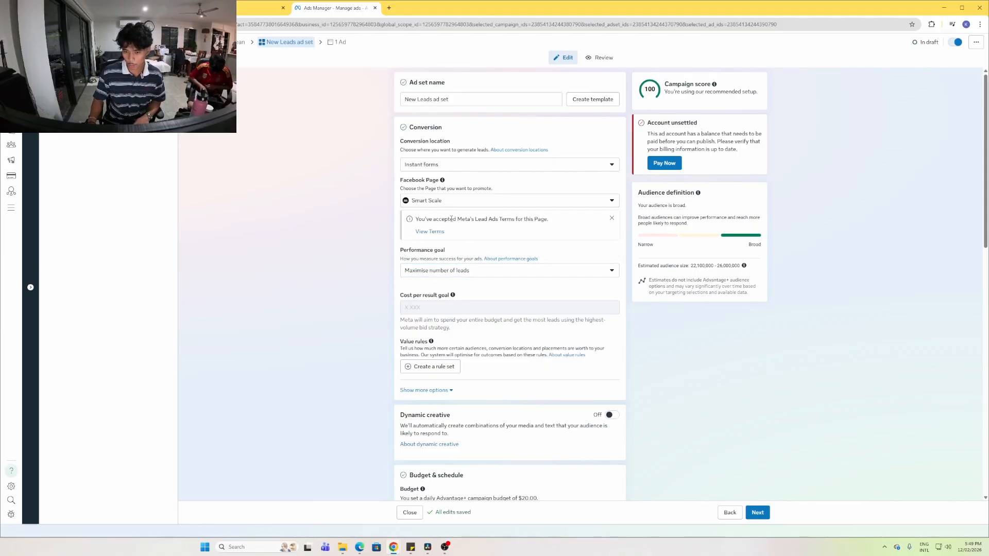
{"action": "left_click", "coordinate": [446, 276]}
{"action": "left_click", "coordinate": [442, 281]}
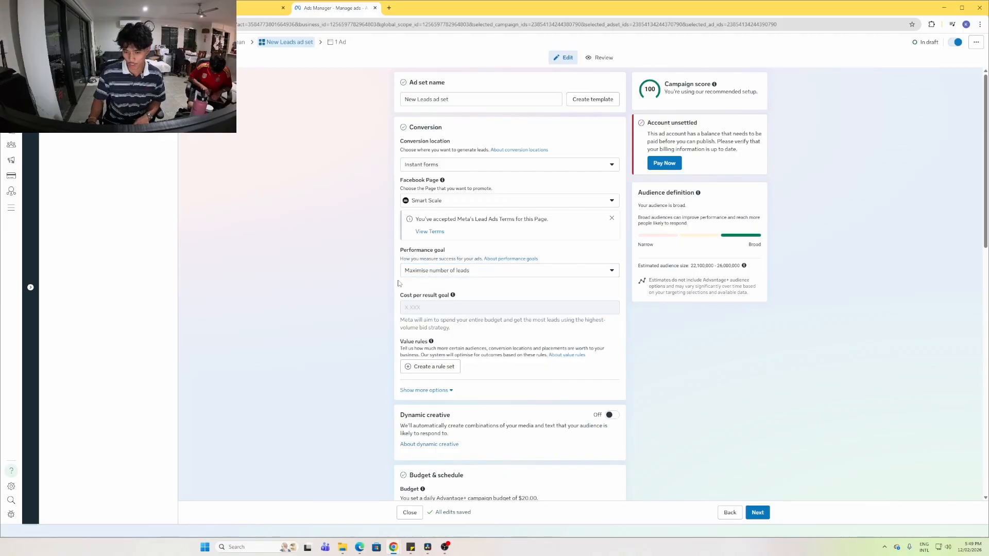
Replace the location targeting with a dropped pin just north of Brisbane
{"action": "scroll", "coordinate": [405, 281], "scroll_direction": "down", "scroll_amount": 1}
{"action": "scroll", "coordinate": [348, 265], "scroll_direction": "down", "scroll_amount": 5}
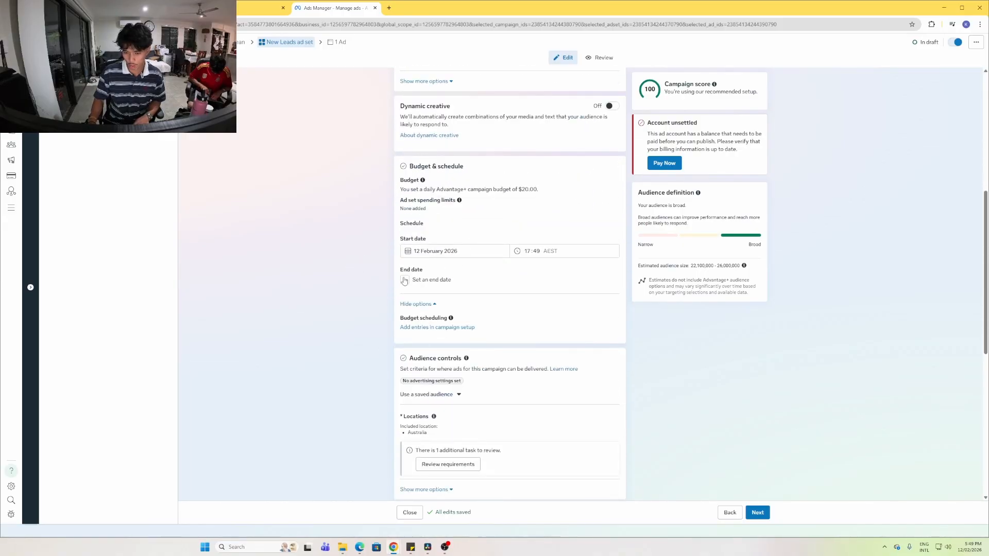
{"action": "scroll", "coordinate": [414, 264], "scroll_direction": "down", "scroll_amount": 2}
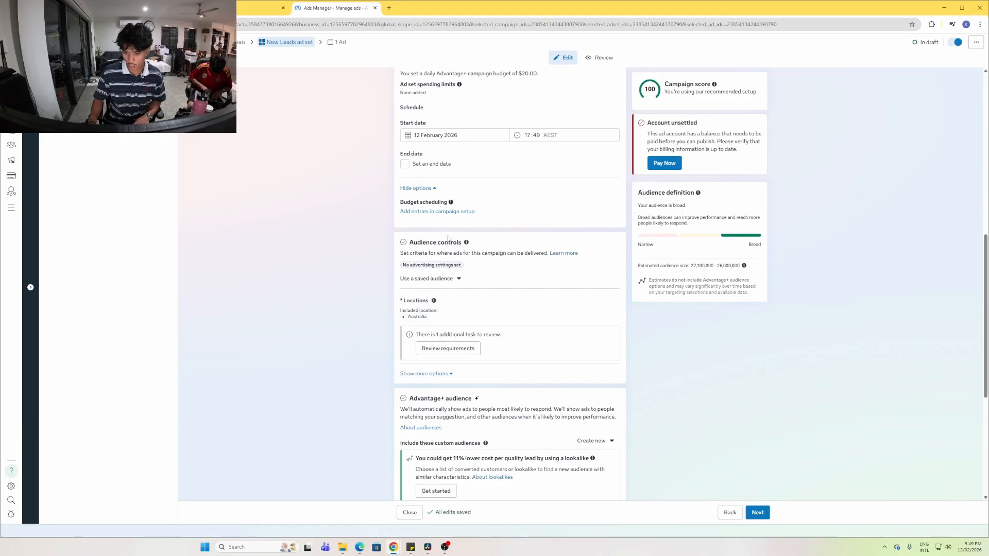
{"action": "left_click", "coordinate": [608, 304]}
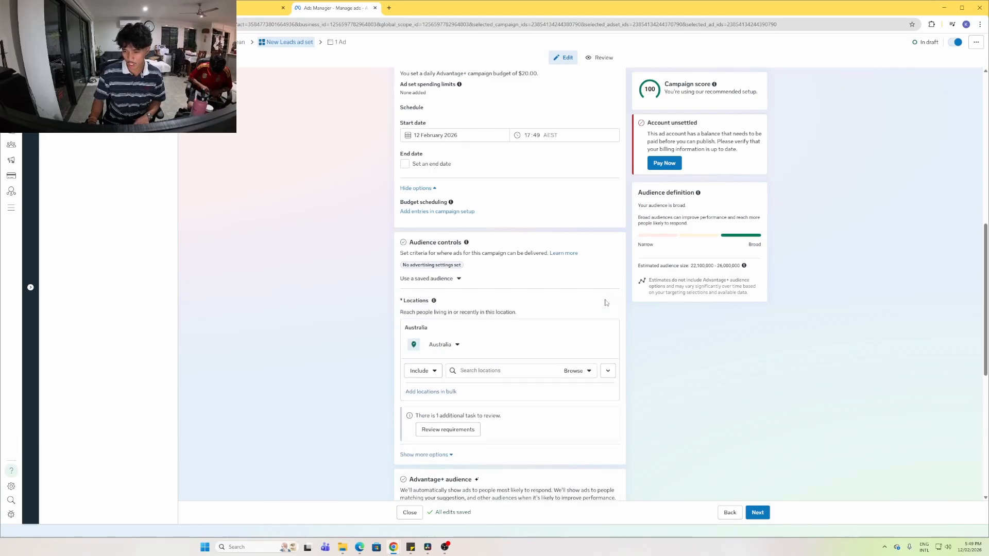
{"action": "left_click", "coordinate": [608, 371]}
{"action": "scroll", "coordinate": [533, 416], "scroll_direction": "up", "scroll_amount": 3}
{"action": "left_click_drag", "start_coordinate": [533, 416], "coordinate": [523, 481]}
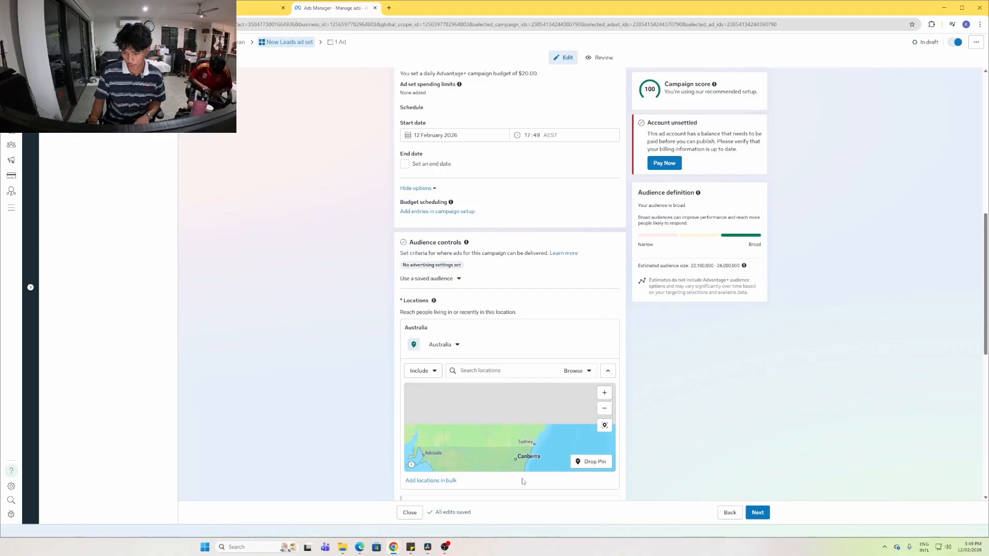
{"action": "left_click_drag", "start_coordinate": [525, 406], "coordinate": [524, 428]}
{"action": "scroll", "coordinate": [525, 428], "scroll_direction": "up", "scroll_amount": 5}
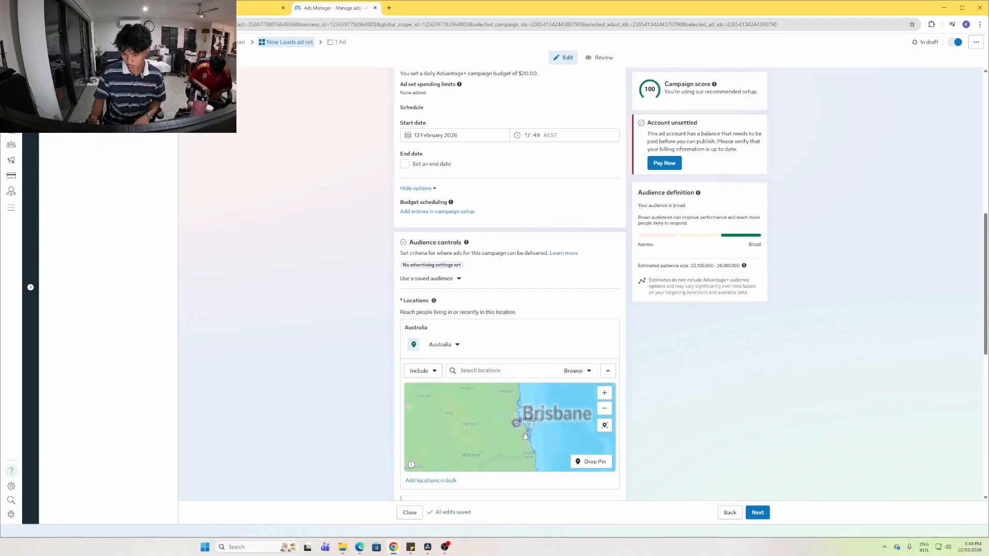
{"action": "left_click_drag", "start_coordinate": [488, 431], "coordinate": [549, 515]}
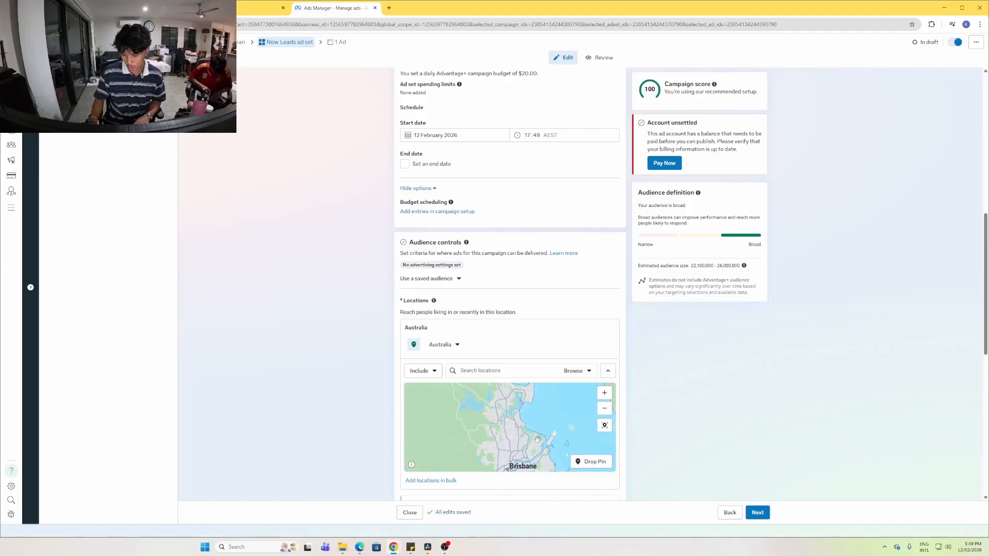
{"action": "left_click", "coordinate": [591, 462]}
{"action": "left_click", "coordinate": [503, 400]}
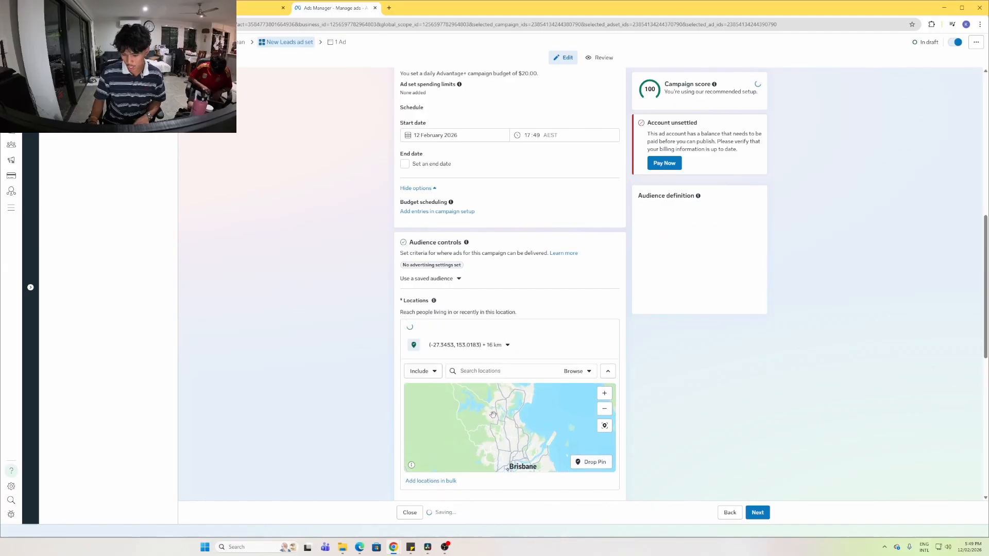
Set the pinned location's radius to 35 km
{"action": "left_click", "coordinate": [504, 345]}
{"action": "key", "text": "BackSpace"}
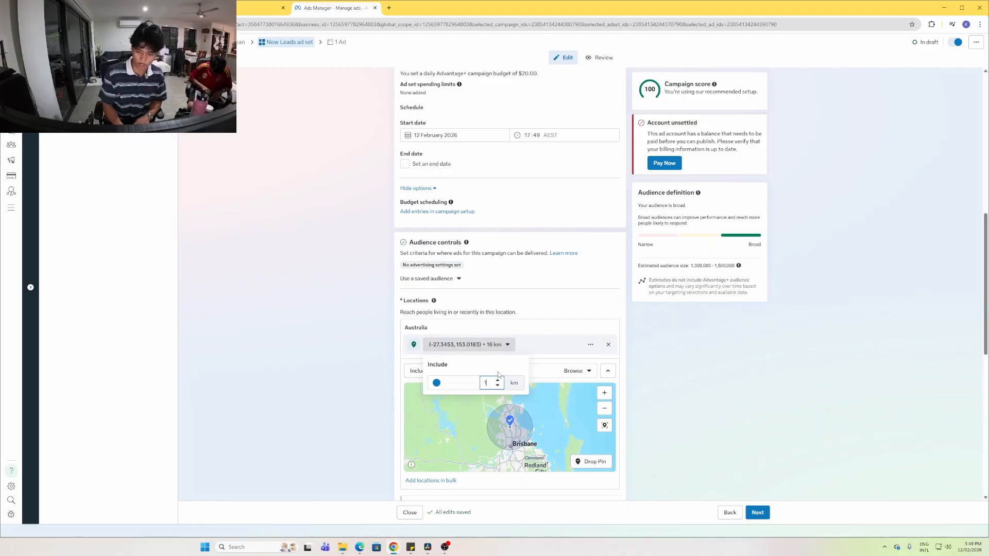
{"action": "key", "text": "Return"}
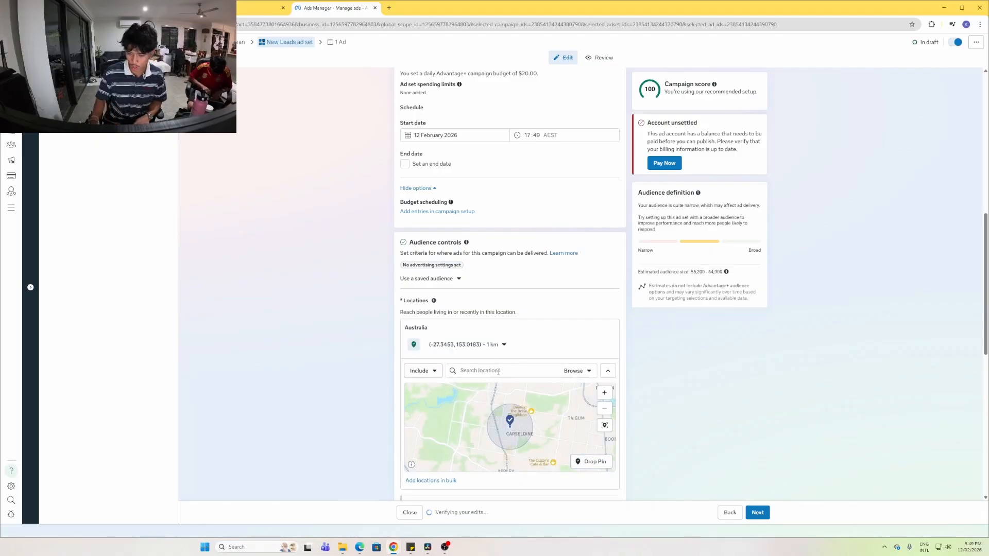
{"action": "left_click", "coordinate": [499, 351]}
{"action": "double_click", "coordinate": [483, 385]}
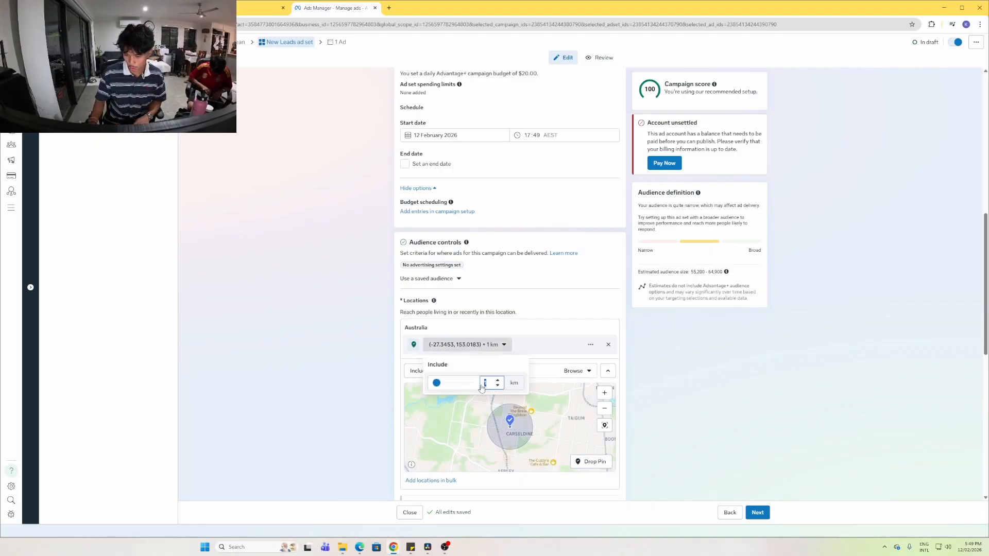
{"action": "type", "text": "35"}
{"action": "key", "text": "Return"}
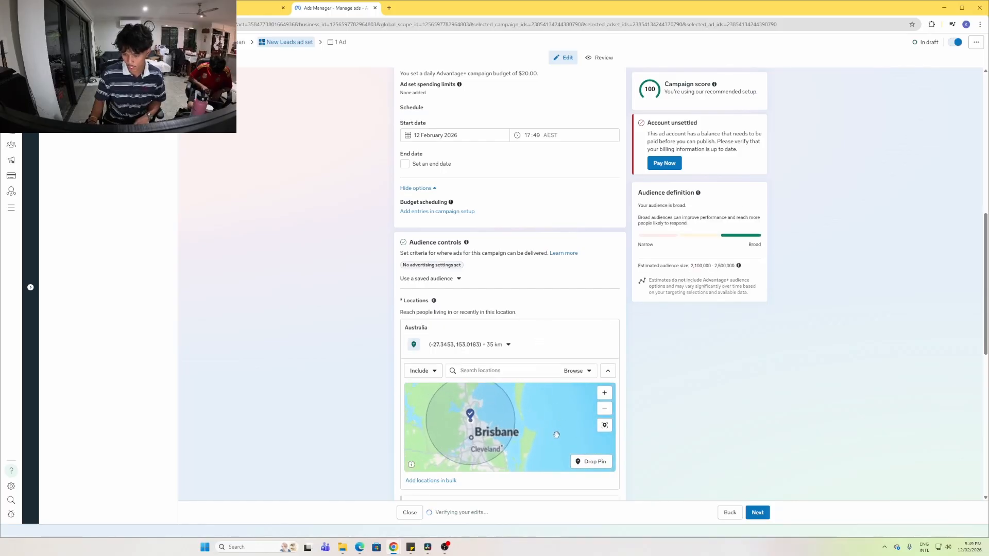
{"action": "scroll", "coordinate": [559, 435], "scroll_direction": "up", "scroll_amount": 3}
{"action": "left_click_drag", "start_coordinate": [523, 425], "coordinate": [566, 382]}
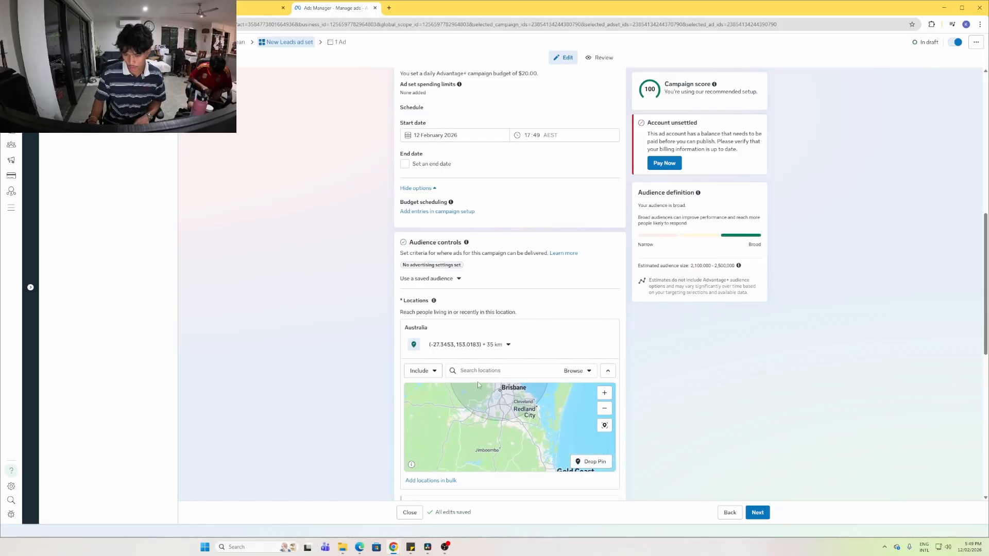
{"action": "left_click", "coordinate": [421, 372]}
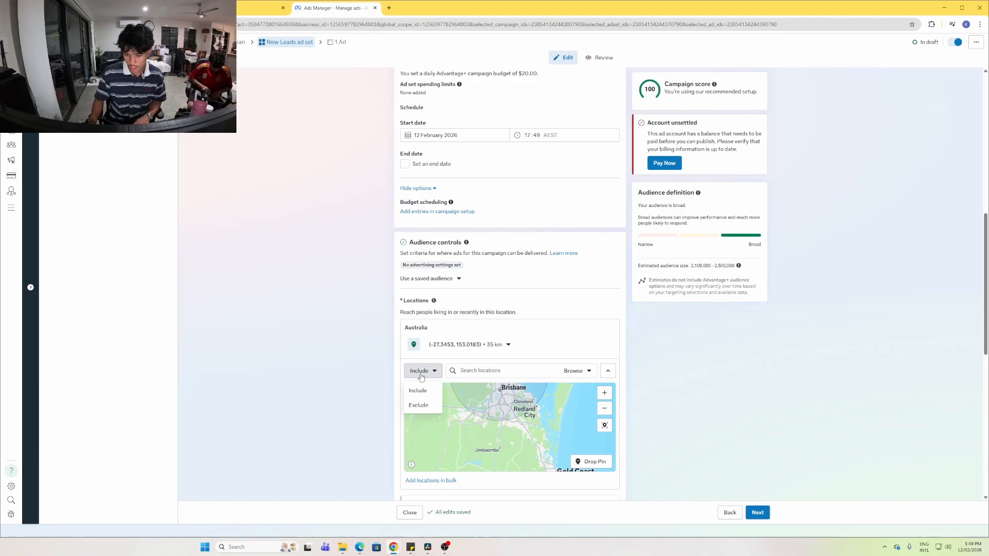
{"action": "left_click", "coordinate": [419, 405]}
{"action": "left_click", "coordinate": [590, 462]}
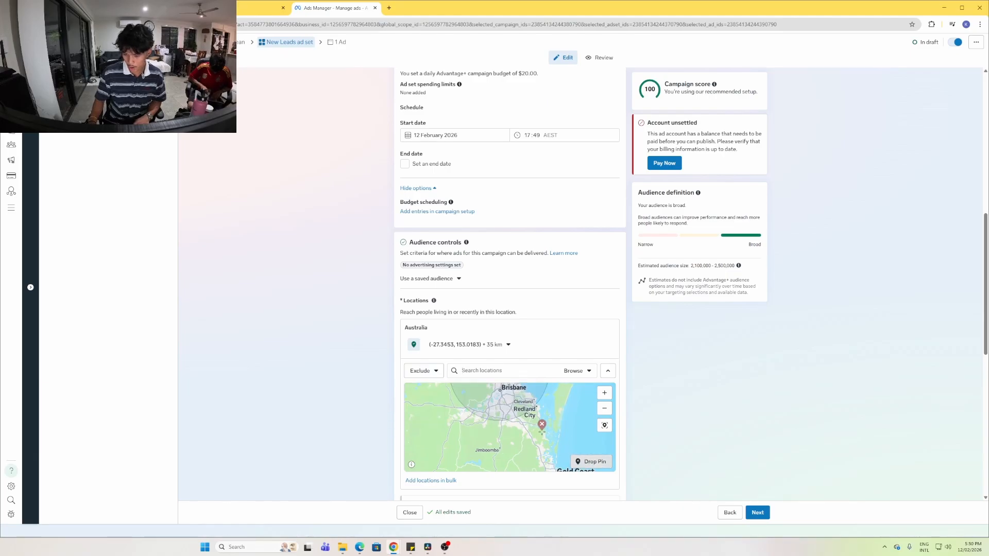
{"action": "left_click", "coordinate": [549, 438]}
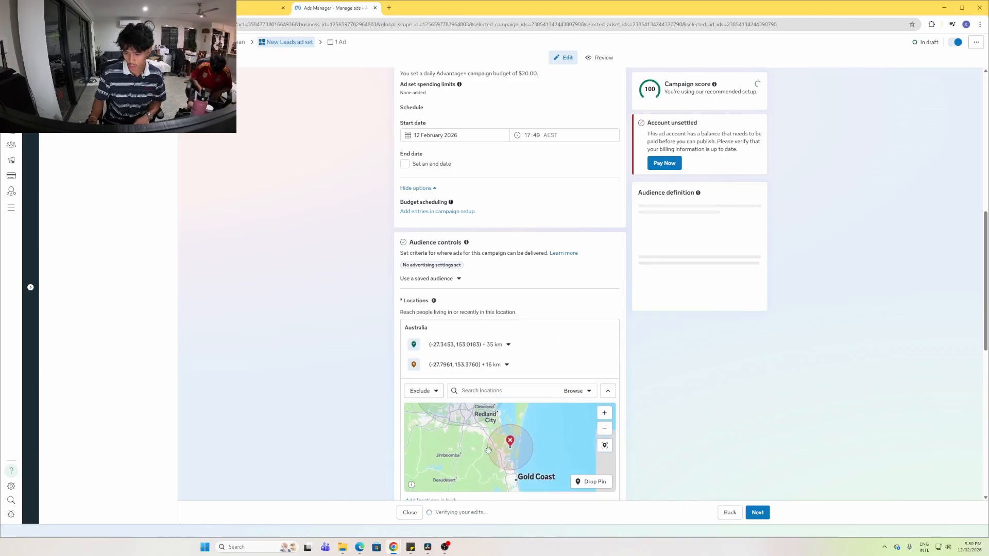
{"action": "left_click_drag", "start_coordinate": [488, 451], "coordinate": [584, 449]}
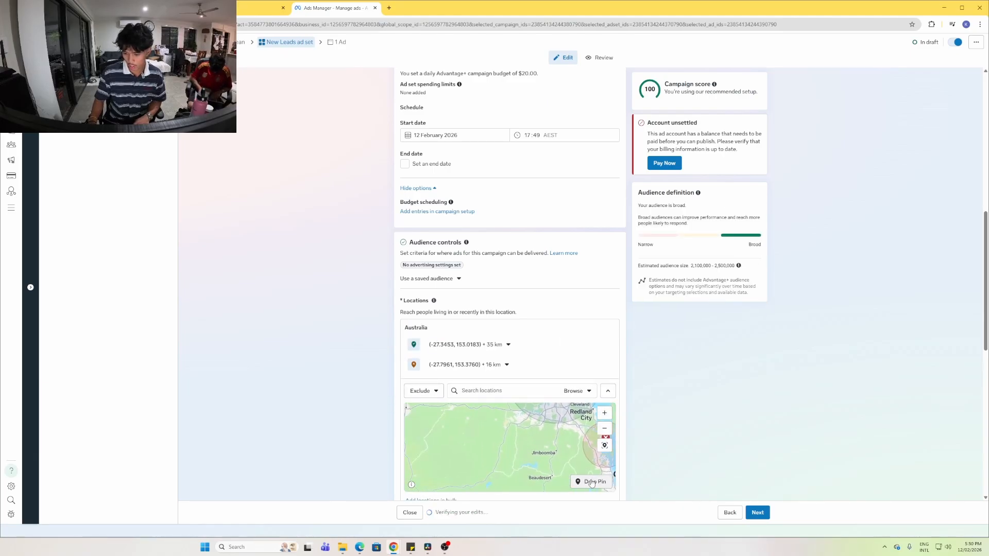
{"action": "left_click", "coordinate": [549, 448]}
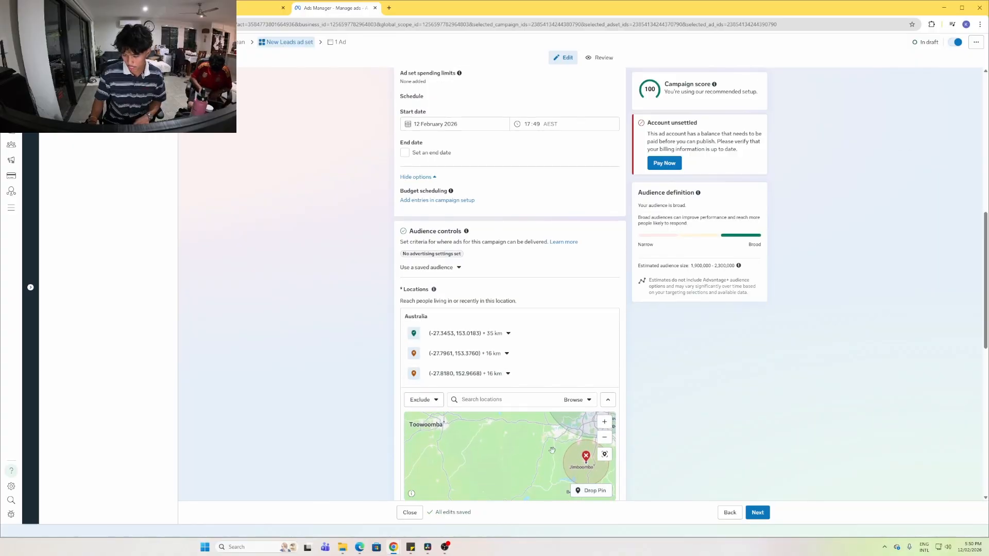
{"action": "left_click", "coordinate": [530, 446]}
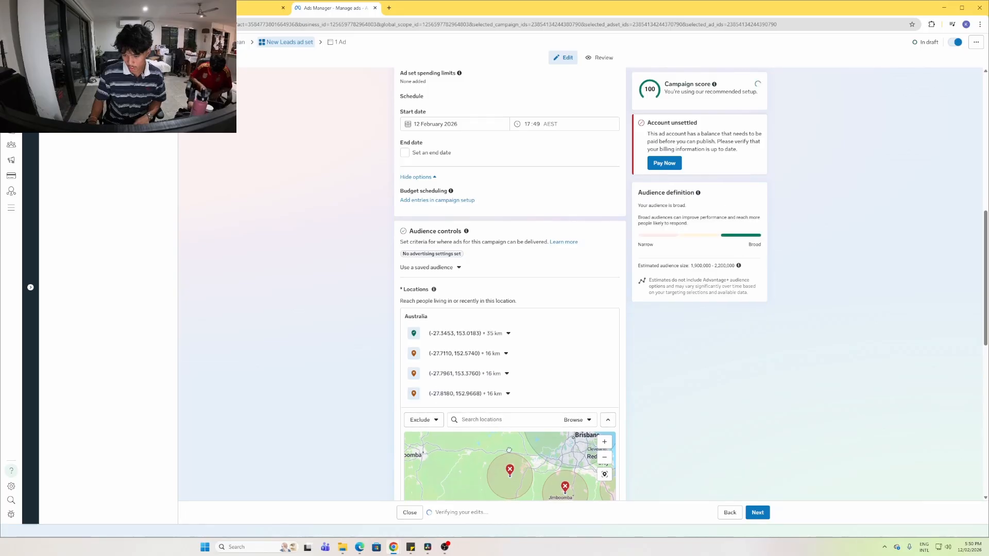
{"action": "scroll", "coordinate": [725, 407], "scroll_direction": "down", "scroll_amount": 2}
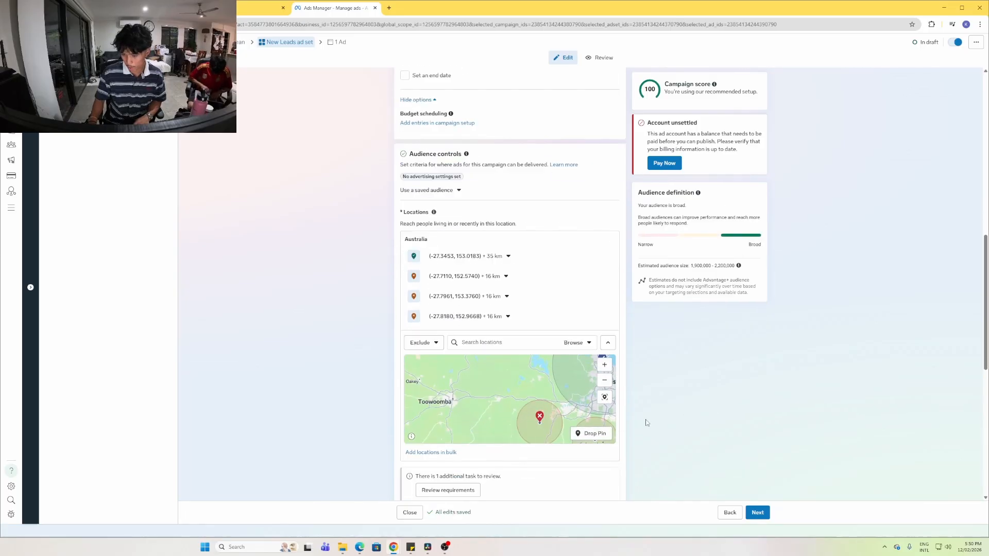
{"action": "left_click", "coordinate": [595, 435]}
{"action": "left_click", "coordinate": [527, 371]}
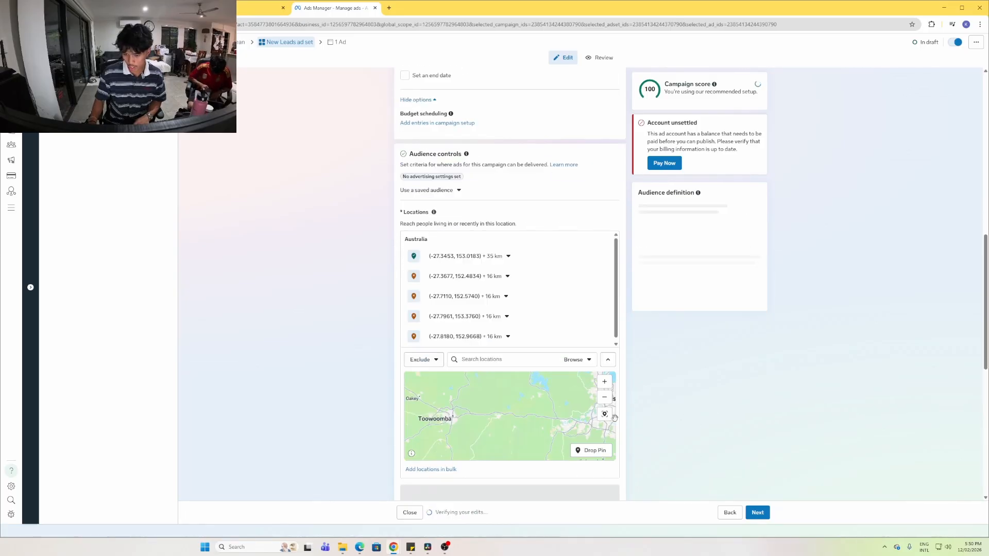
{"action": "left_click_drag", "start_coordinate": [596, 376], "coordinate": [558, 452]}
{"action": "left_click", "coordinate": [580, 451]}
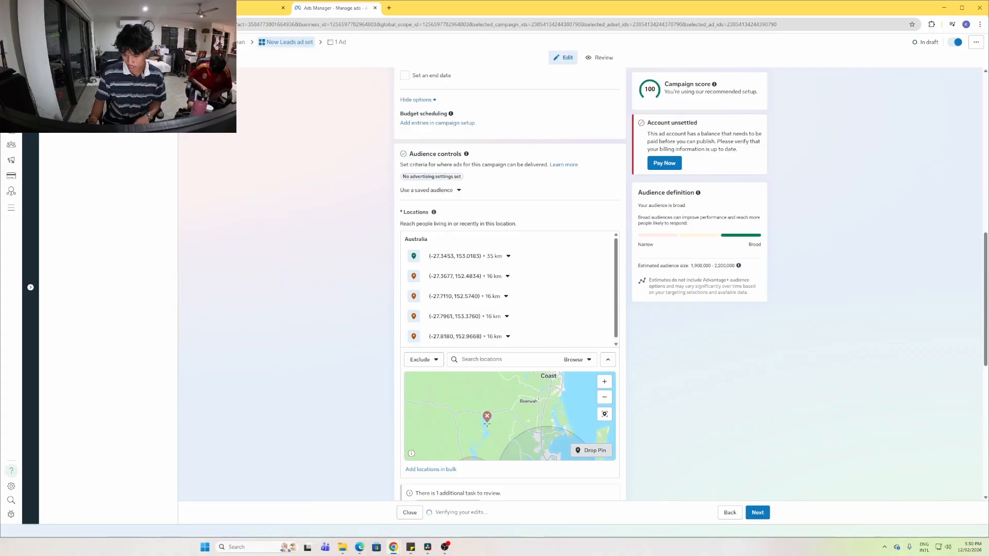
{"action": "left_click", "coordinate": [487, 419]}
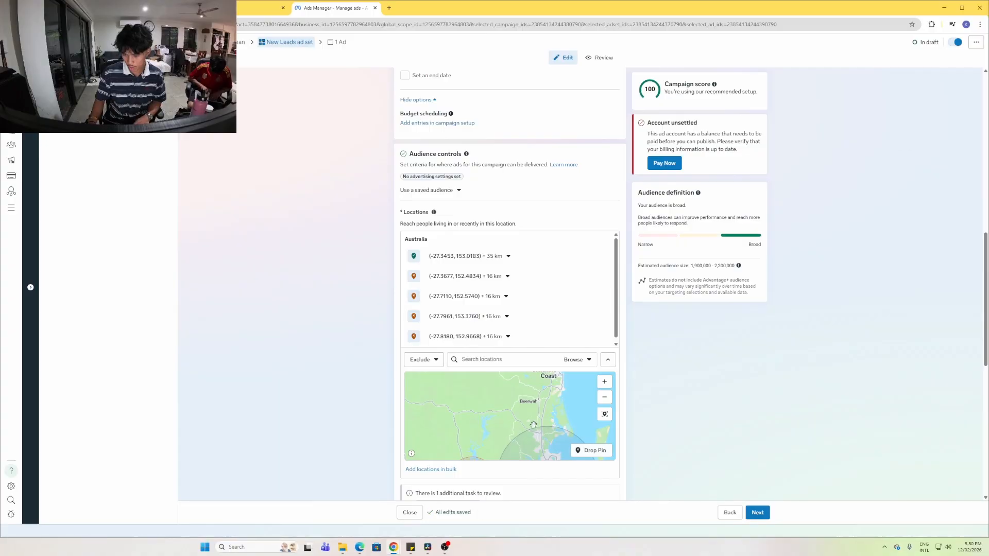
{"action": "left_click", "coordinate": [594, 450]}
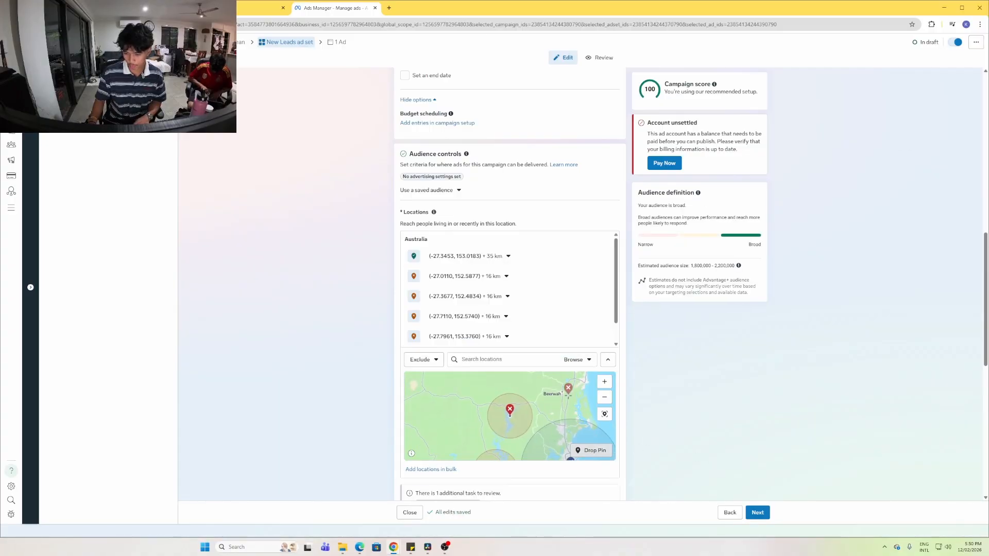
{"action": "left_click", "coordinate": [568, 393]}
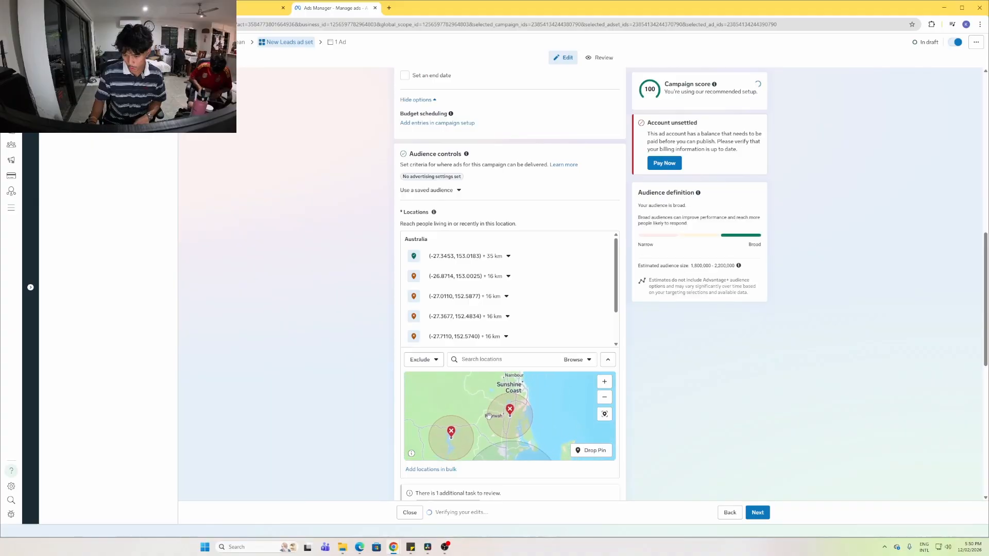
{"action": "scroll", "coordinate": [488, 417], "scroll_direction": "down", "scroll_amount": 3}
{"action": "left_click_drag", "start_coordinate": [498, 456], "coordinate": [512, 431]}
{"action": "scroll", "coordinate": [511, 431], "scroll_direction": "up", "scroll_amount": 2}
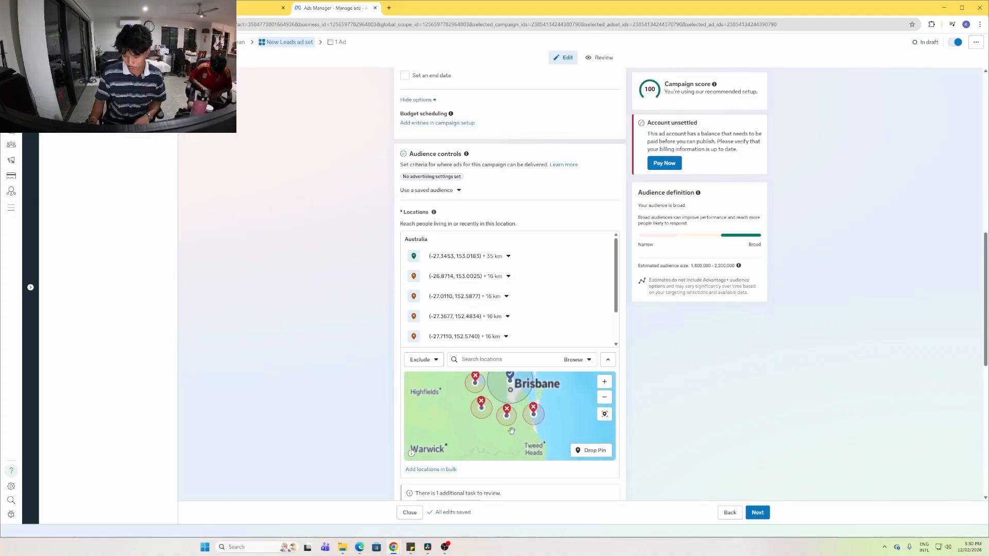
{"action": "left_click_drag", "start_coordinate": [511, 391], "coordinate": [542, 414]}
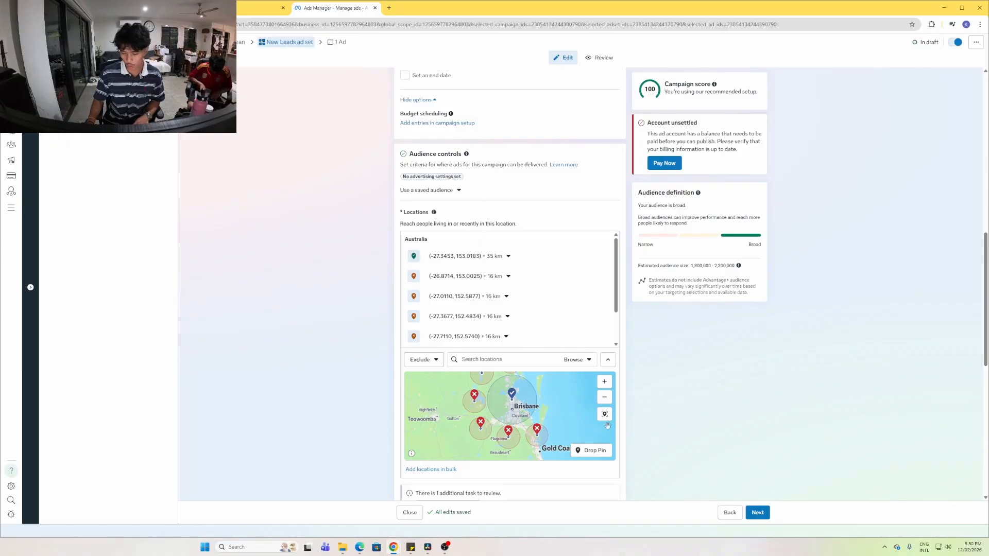
{"action": "scroll", "coordinate": [679, 394], "scroll_direction": "down", "scroll_amount": 5}
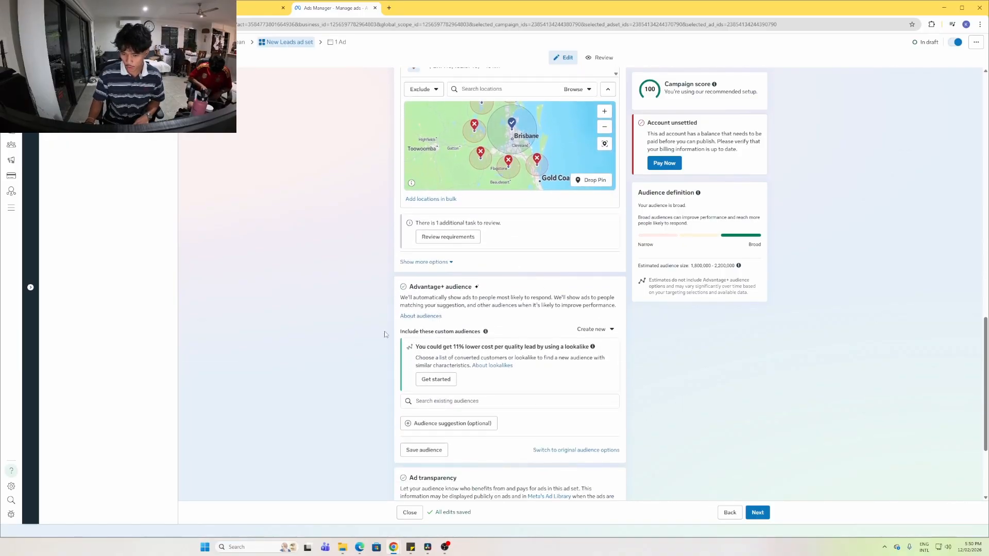
Change the audience age range from 18–65+ to 25–65+ under Audience suggestion
{"action": "scroll", "coordinate": [385, 334], "scroll_direction": "down", "scroll_amount": 2}
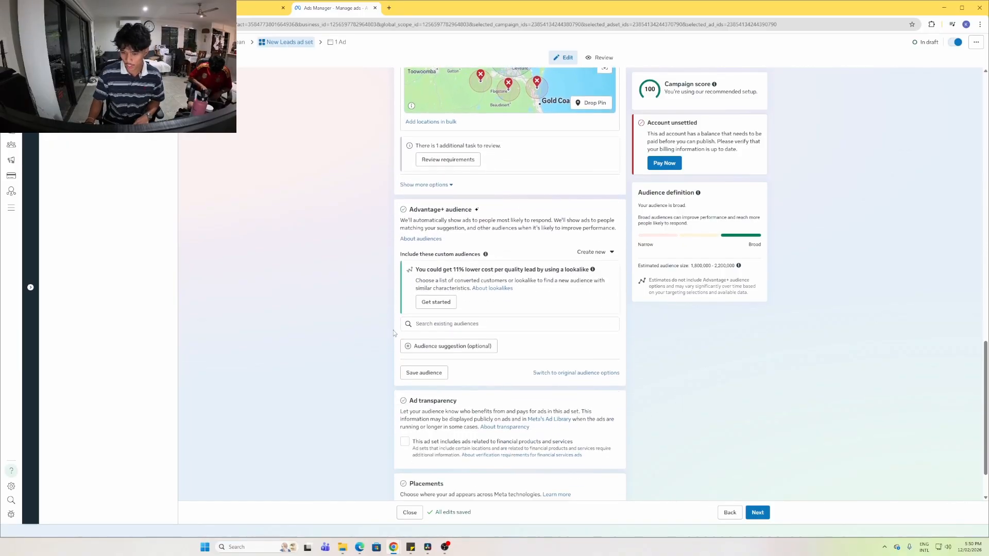
{"action": "left_click", "coordinate": [430, 347]}
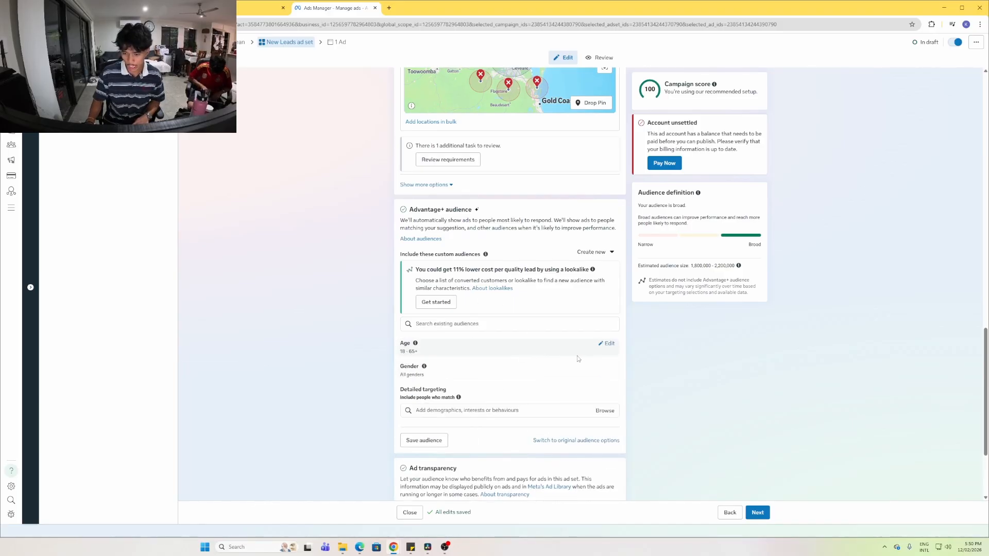
{"action": "left_click", "coordinate": [601, 346]}
{"action": "left_click", "coordinate": [412, 357]}
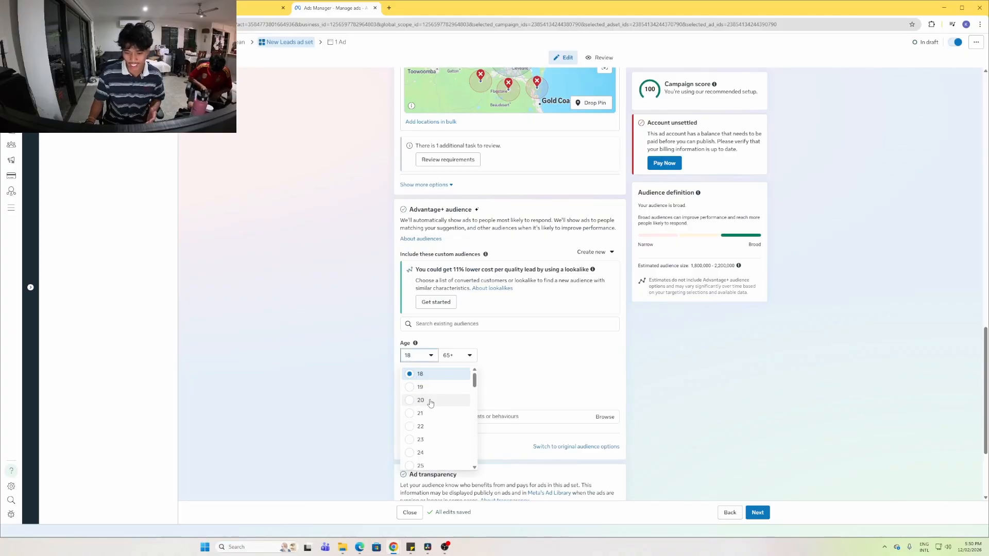
{"action": "scroll", "coordinate": [432, 402], "scroll_direction": "down", "scroll_amount": 2}
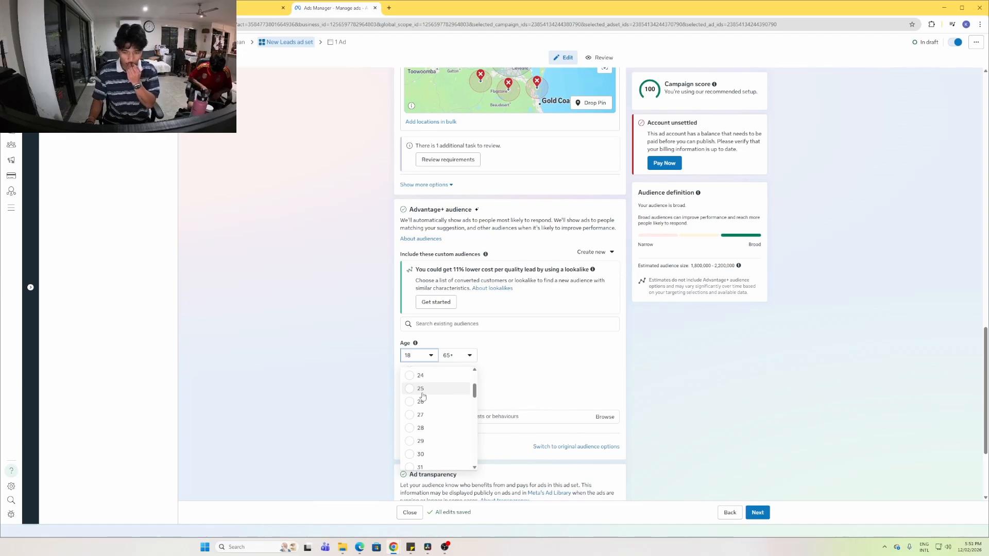
{"action": "left_click", "coordinate": [431, 387]}
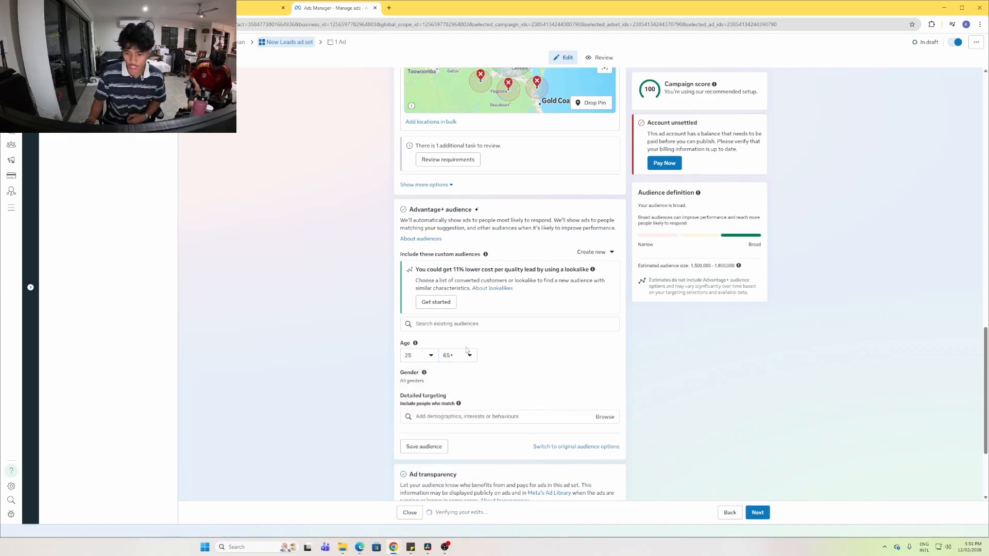
{"action": "scroll", "coordinate": [466, 346], "scroll_direction": "down", "scroll_amount": 3}
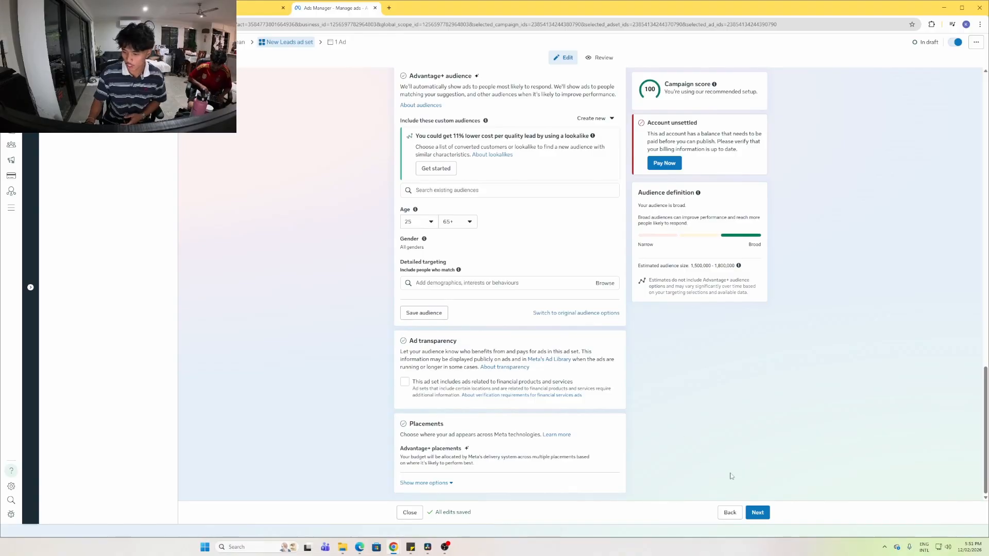
Advance from the ad set to the New Leads ad page, returning to it from the Miro board
{"action": "left_click", "coordinate": [756, 512]}
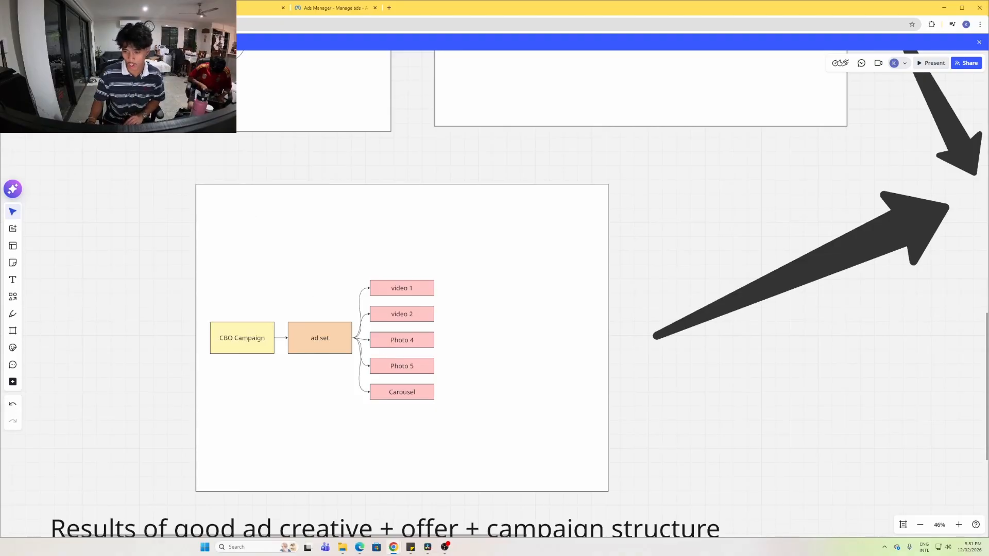
{"action": "left_click", "coordinate": [323, 11]}
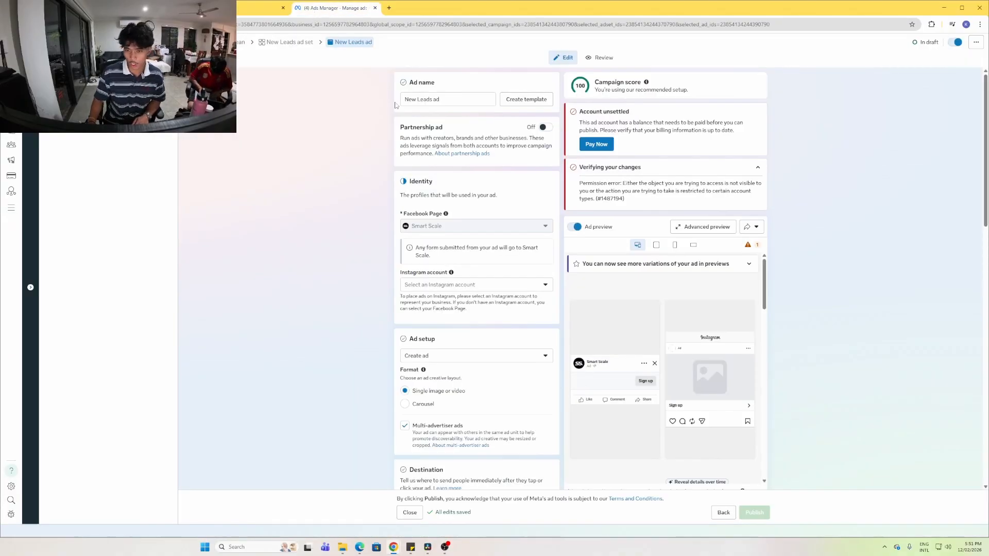
Rename the ad to 'photo of us 12/02'
{"action": "left_click", "coordinate": [435, 99]}
{"action": "key", "text": "ctrl+a"}
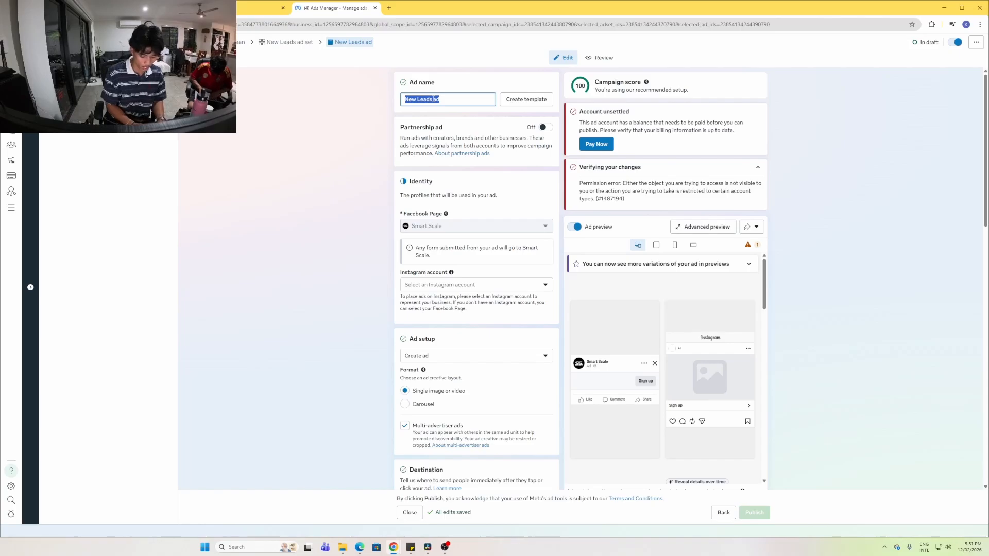
{"action": "type", "text": "ph"}
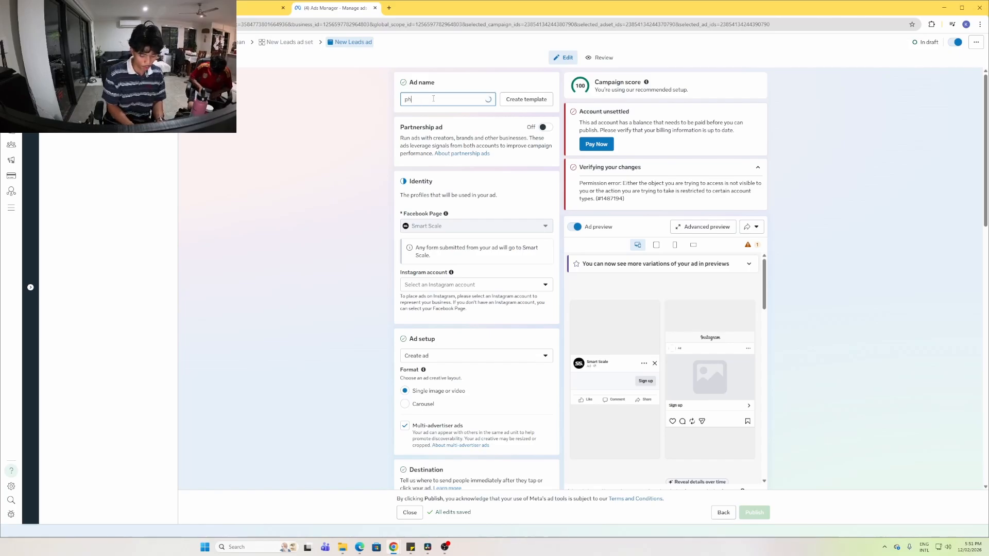
{"action": "type", "text": "oto of us 12/02"}
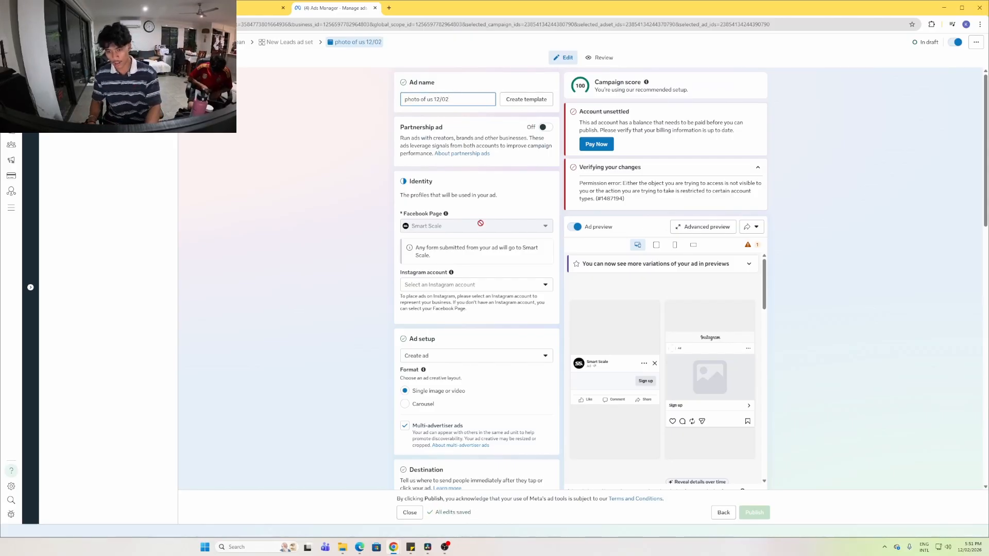
Link Smart Scale's Instagram account to the ad
{"action": "left_click", "coordinate": [466, 285]}
{"action": "left_click", "coordinate": [447, 320]}
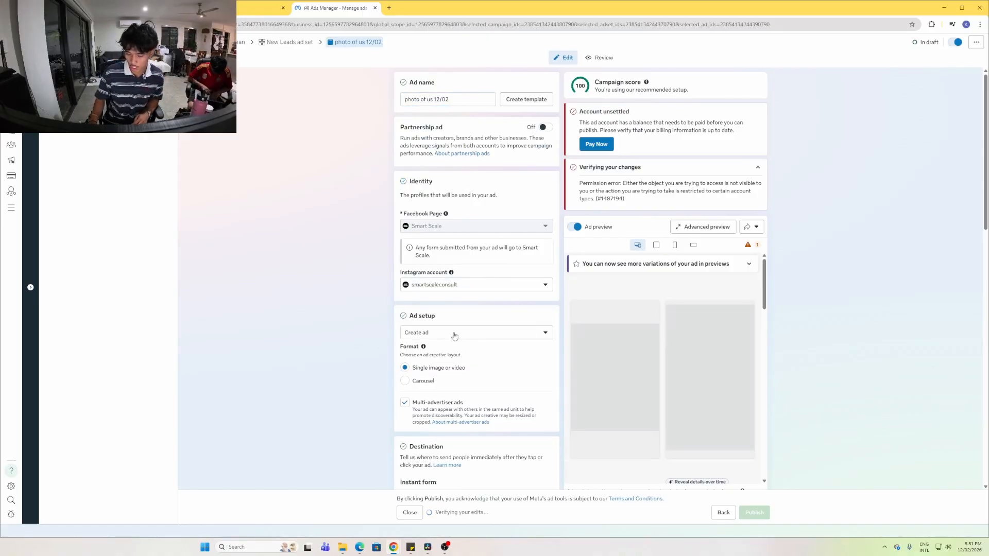
{"action": "scroll", "coordinate": [402, 278], "scroll_direction": "down", "scroll_amount": 2}
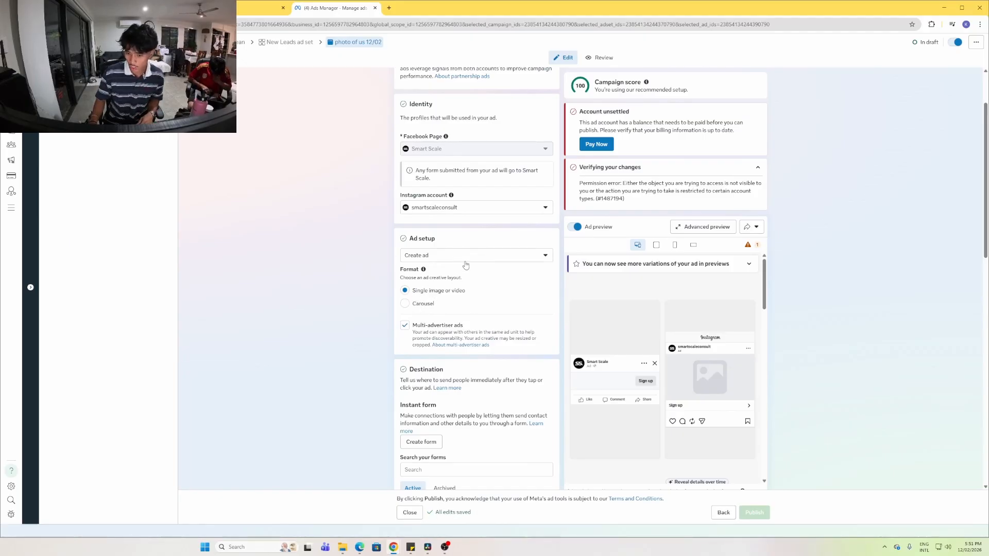
{"action": "scroll", "coordinate": [493, 287], "scroll_direction": "down", "scroll_amount": 7}
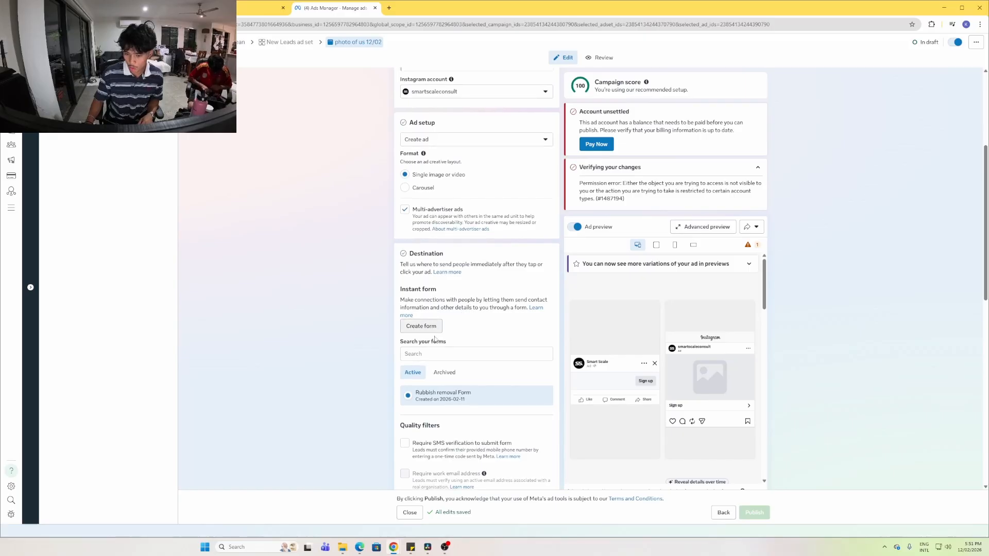
{"action": "scroll", "coordinate": [484, 349], "scroll_direction": "down", "scroll_amount": 3}
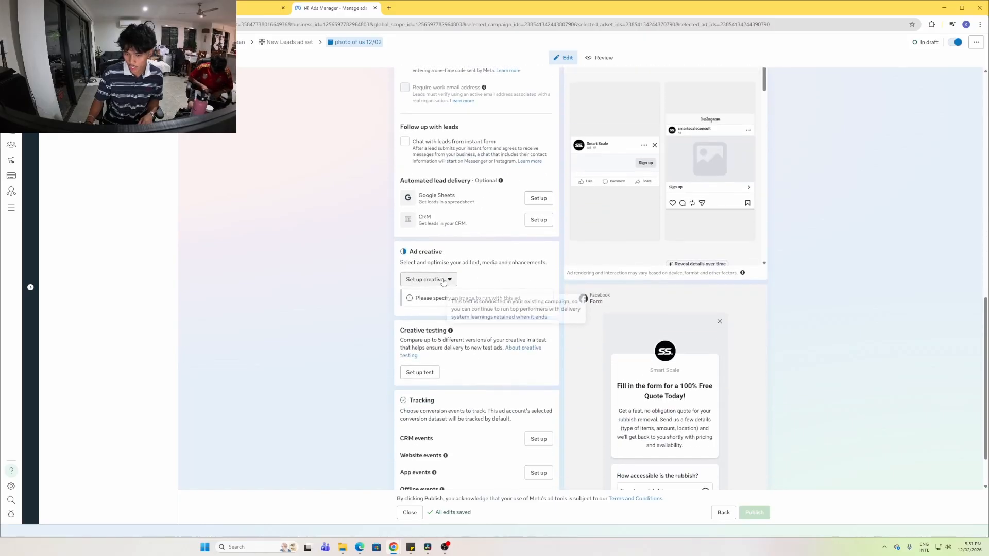
Create an image ad from the 800×800 photo at original crops and start the primary text
{"action": "left_click", "coordinate": [428, 280]}
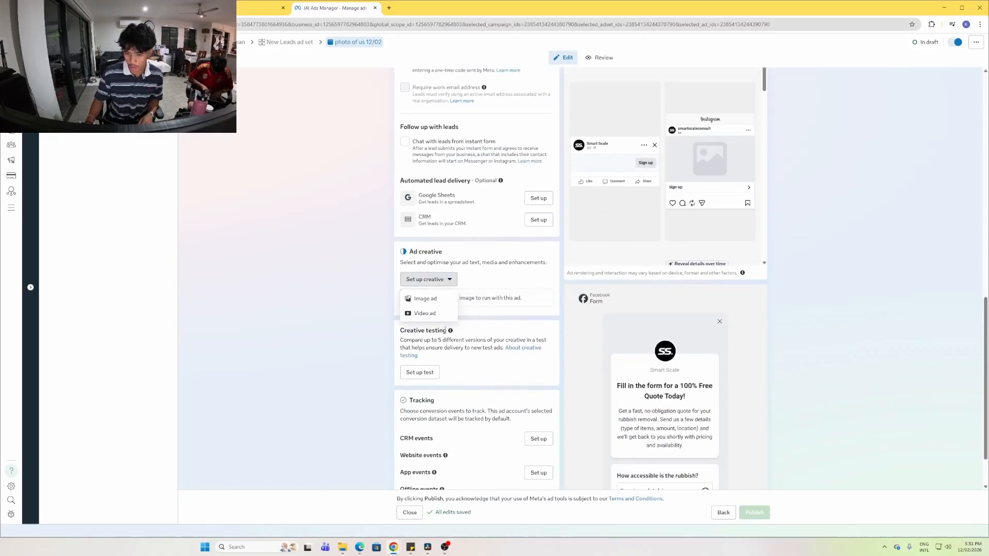
{"action": "left_click", "coordinate": [424, 299]}
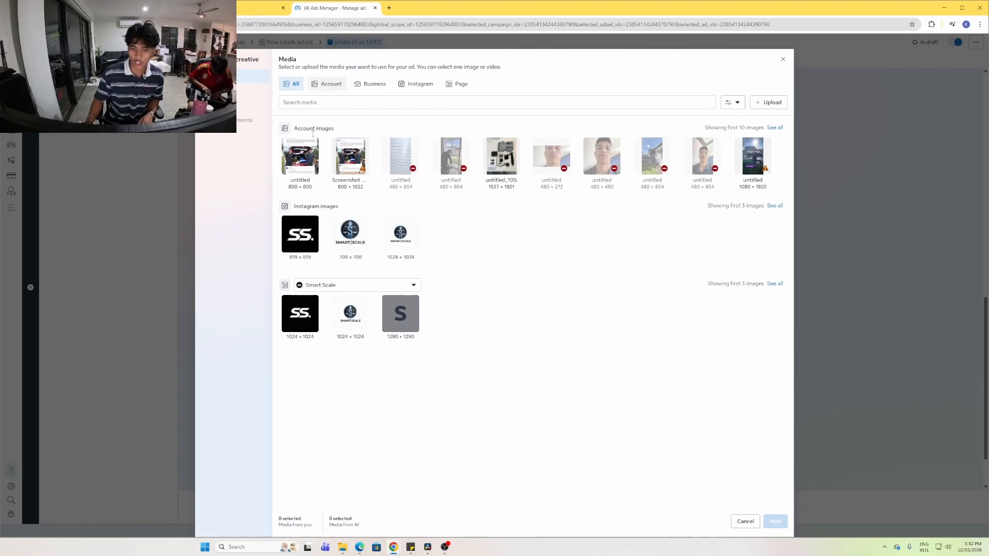
{"action": "left_click", "coordinate": [303, 156]}
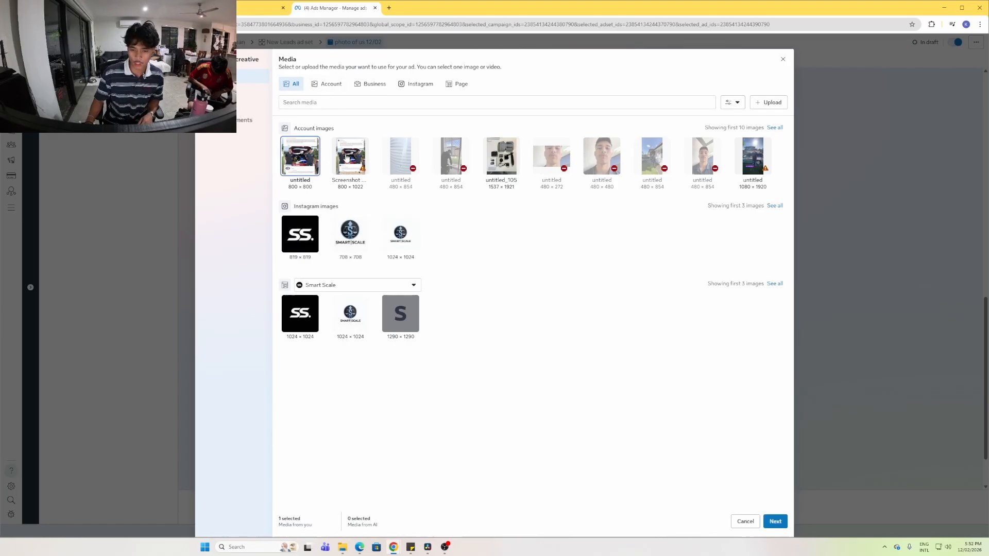
{"action": "left_click", "coordinate": [776, 521]}
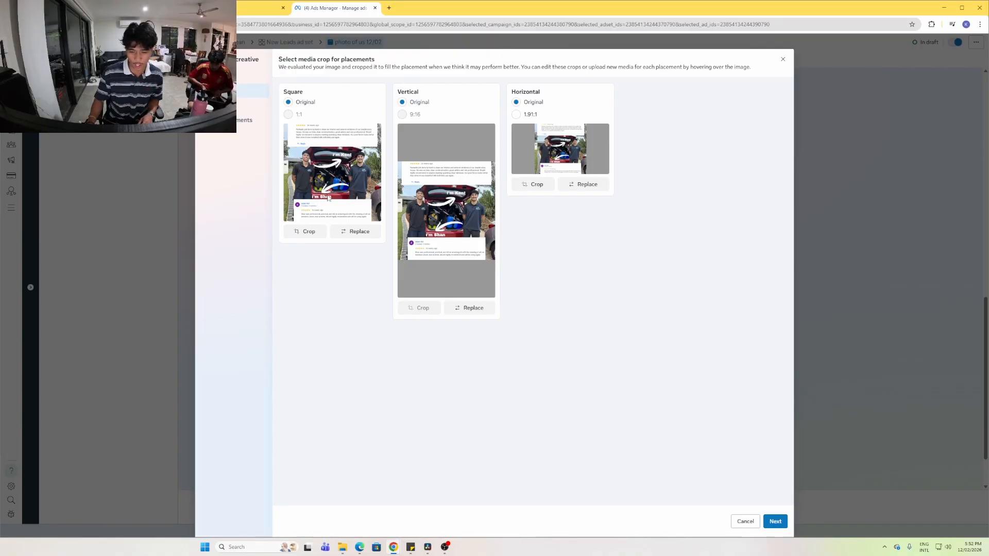
{"action": "left_click", "coordinate": [776, 522]}
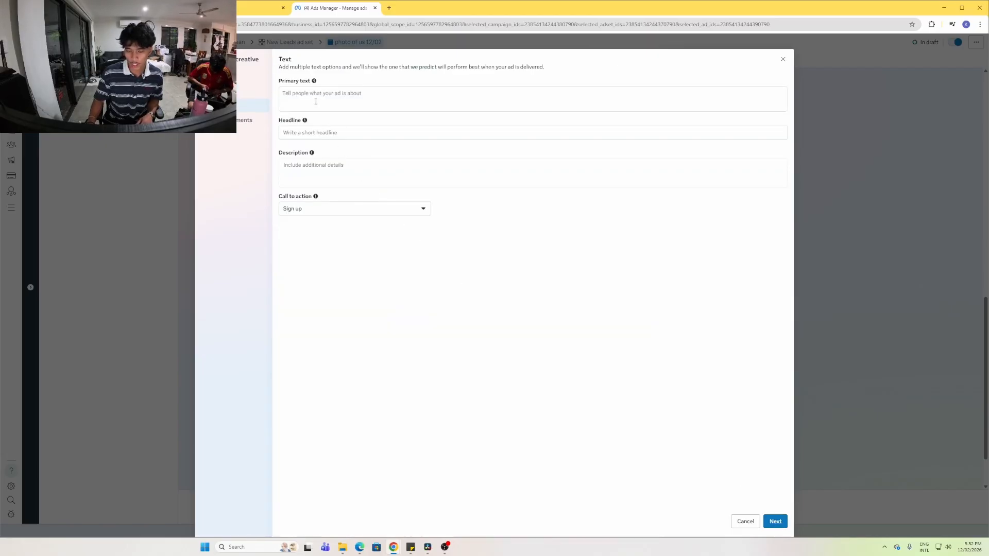
{"action": "left_click", "coordinate": [316, 101]}
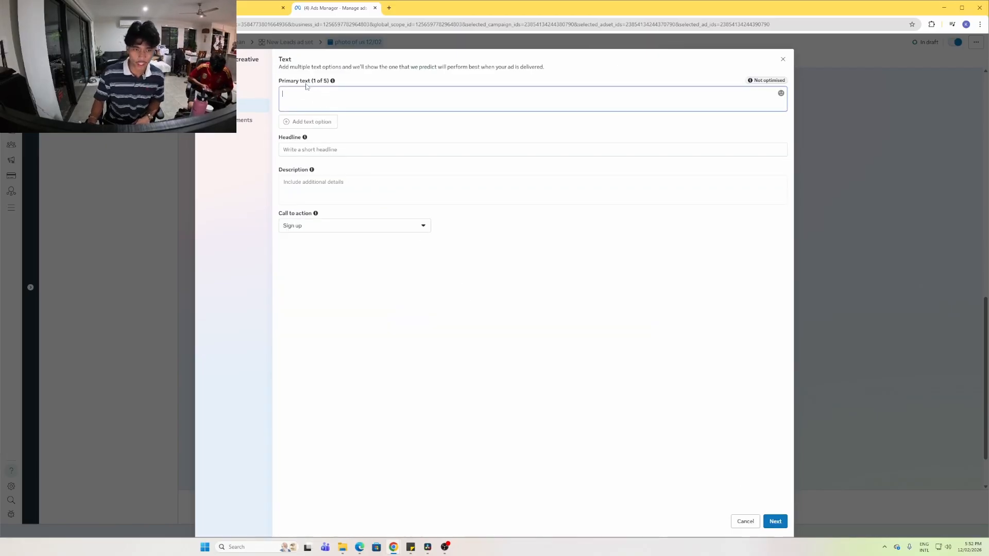
Highlight the full Newy Exterior Cleaning Co ad copy in the Ad Library, then open a new tab
{"action": "left_click", "coordinate": [247, 8]}
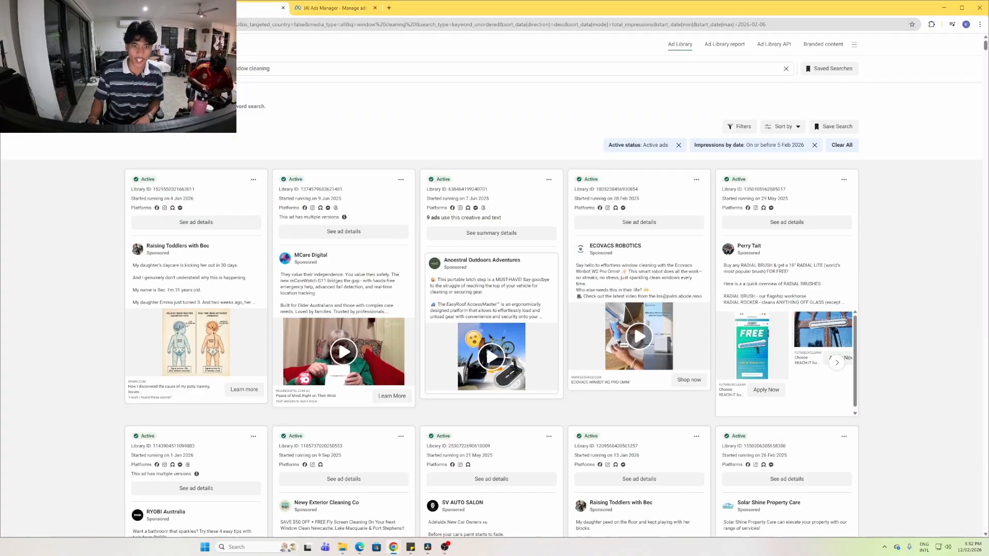
{"action": "scroll", "coordinate": [354, 261], "scroll_direction": "down", "scroll_amount": 5}
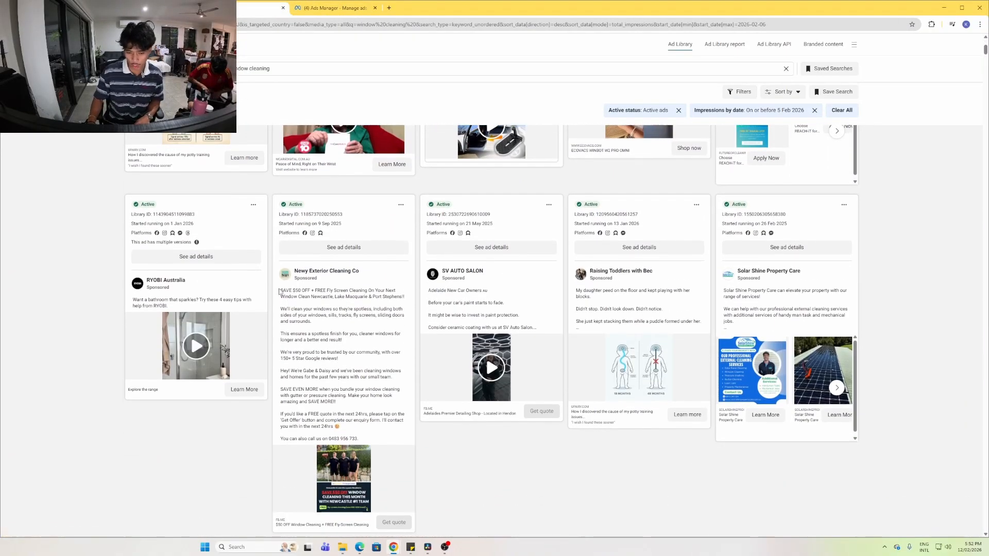
{"action": "left_click_drag", "start_coordinate": [280, 292], "coordinate": [374, 443]}
{"action": "key", "text": "ctrl+c"}
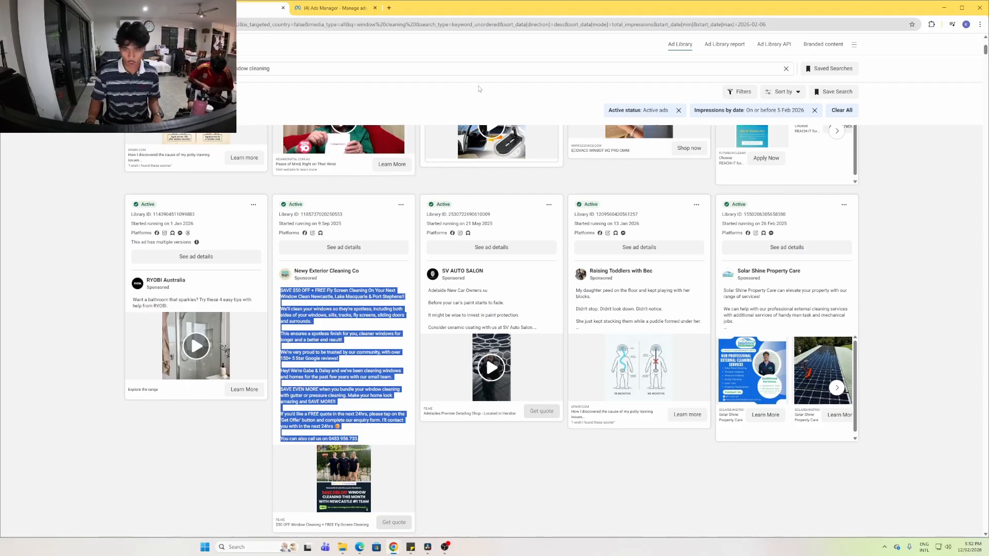
{"action": "left_click", "coordinate": [389, 8]}
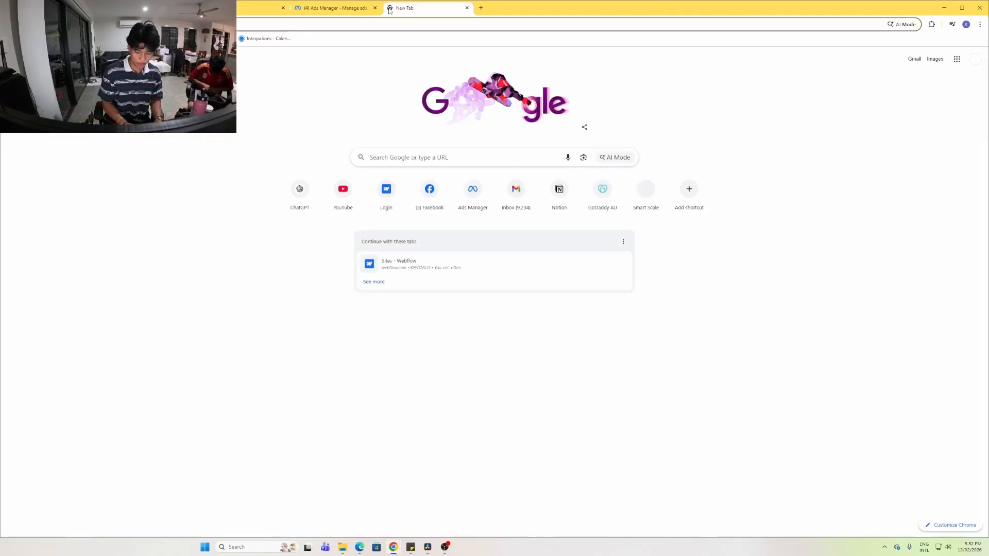
Go to youtube.com, search 'window cleaning meta ads' and scroll through the video results
{"action": "type", "text": "youtube.com"}
{"action": "key", "text": "Return"}
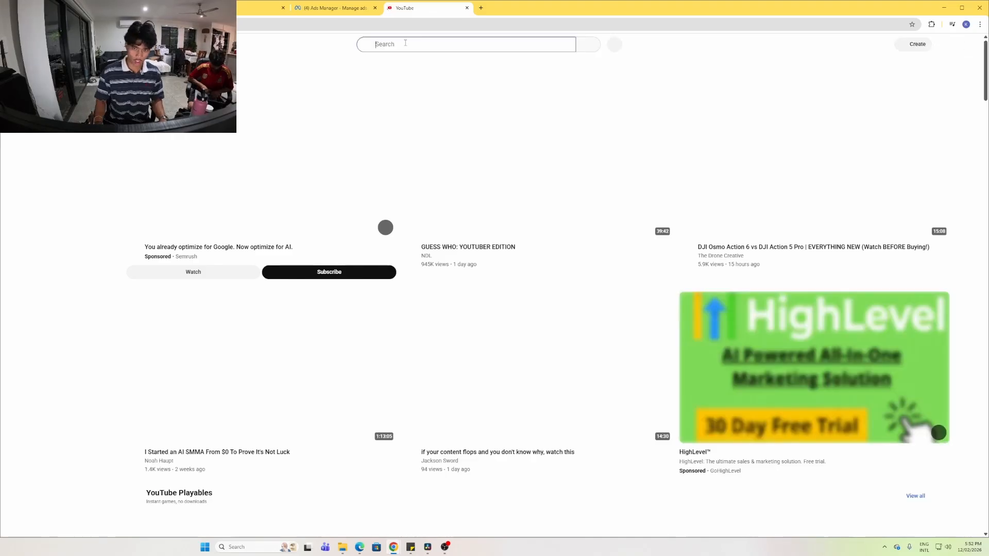
{"action": "type", "text": "window cleaning"}
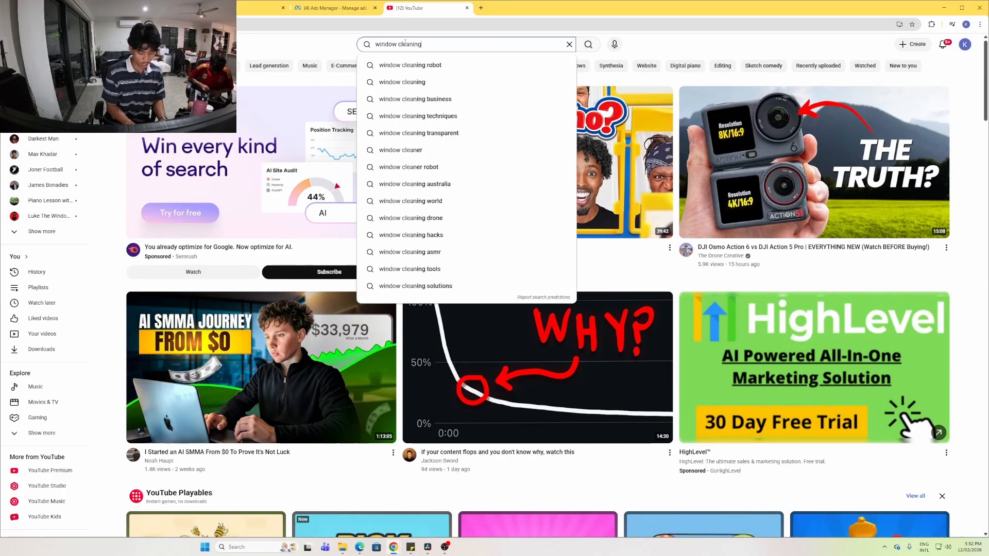
{"action": "type", "text": " meta ads"}
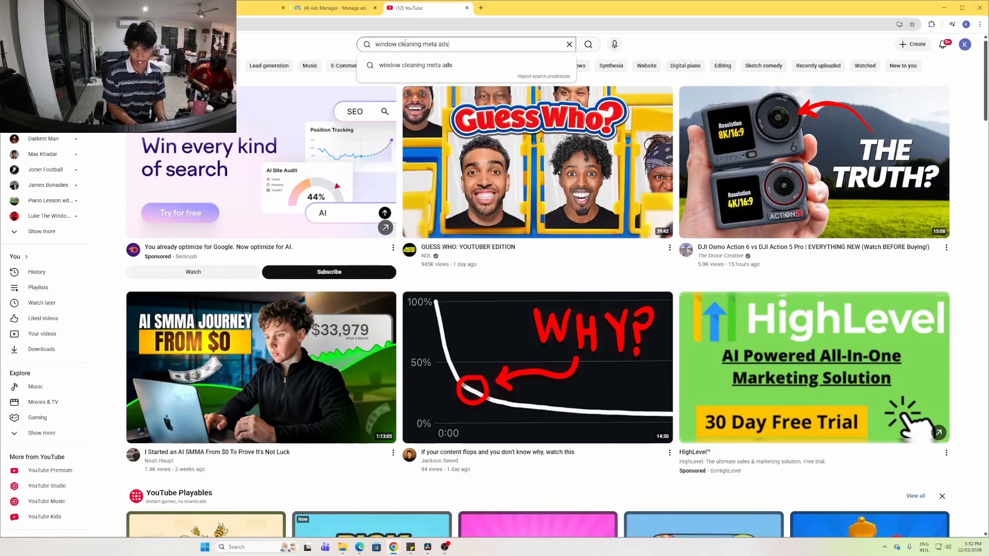
{"action": "key", "text": "Escape"}
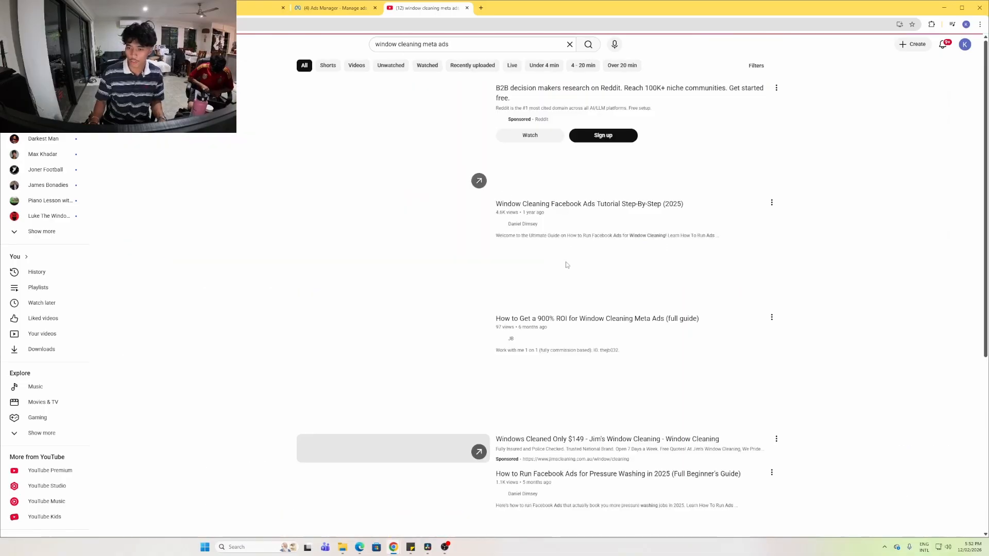
{"action": "scroll", "coordinate": [407, 251], "scroll_direction": "down", "scroll_amount": 3}
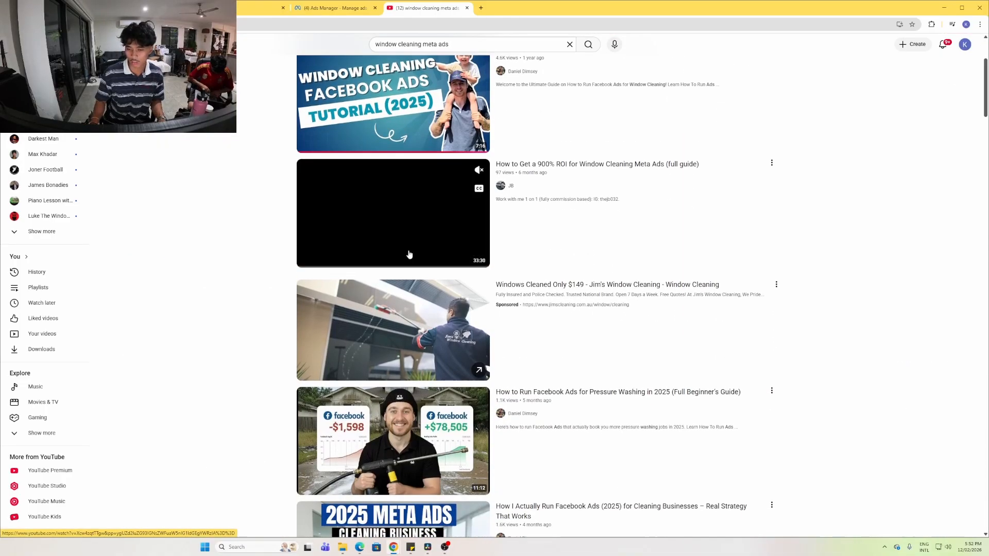
{"action": "scroll", "coordinate": [421, 270], "scroll_direction": "down", "scroll_amount": 2}
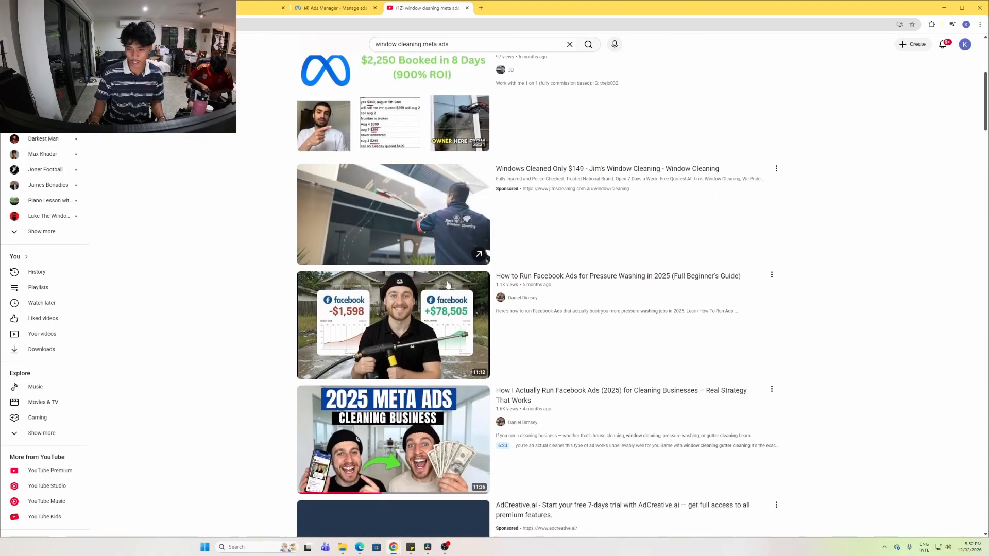
{"action": "scroll", "coordinate": [416, 266], "scroll_direction": "down", "scroll_amount": 2}
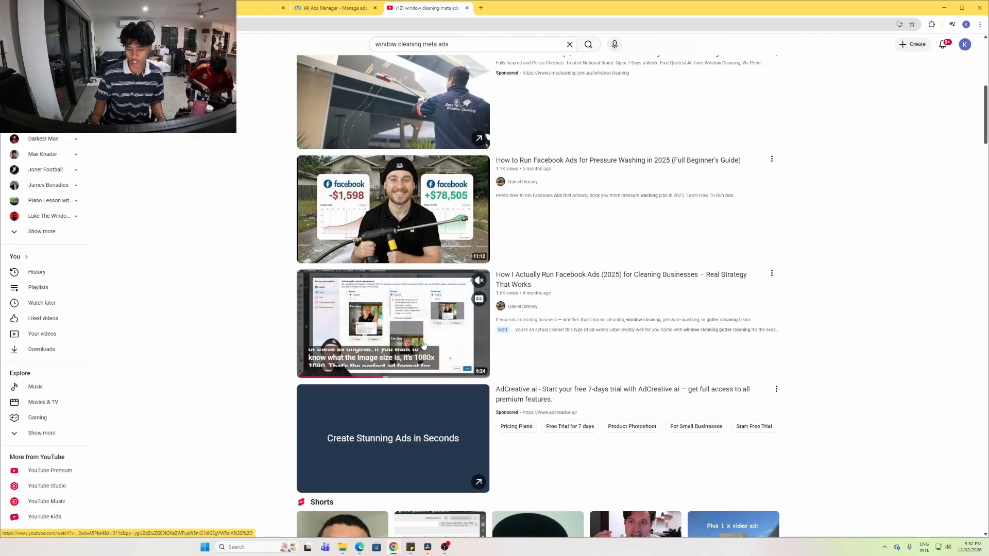
{"action": "scroll", "coordinate": [415, 265], "scroll_direction": "down", "scroll_amount": 1}
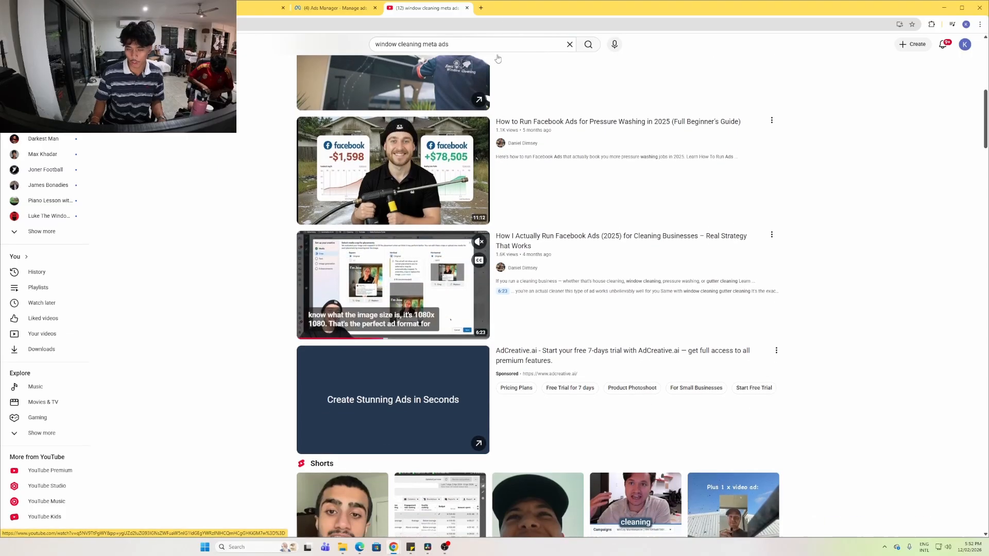
Copy the competitor's 'SAVE $50 OFF + FREE Fly Screen Cleaning' ad text into the Primary text field
{"action": "left_click", "coordinate": [466, 8]}
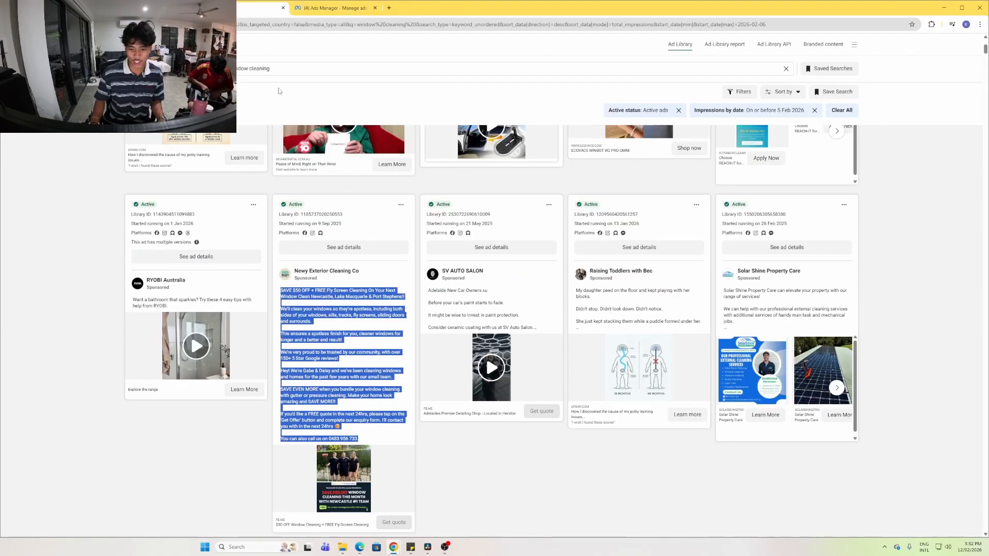
{"action": "right_click", "coordinate": [347, 296]}
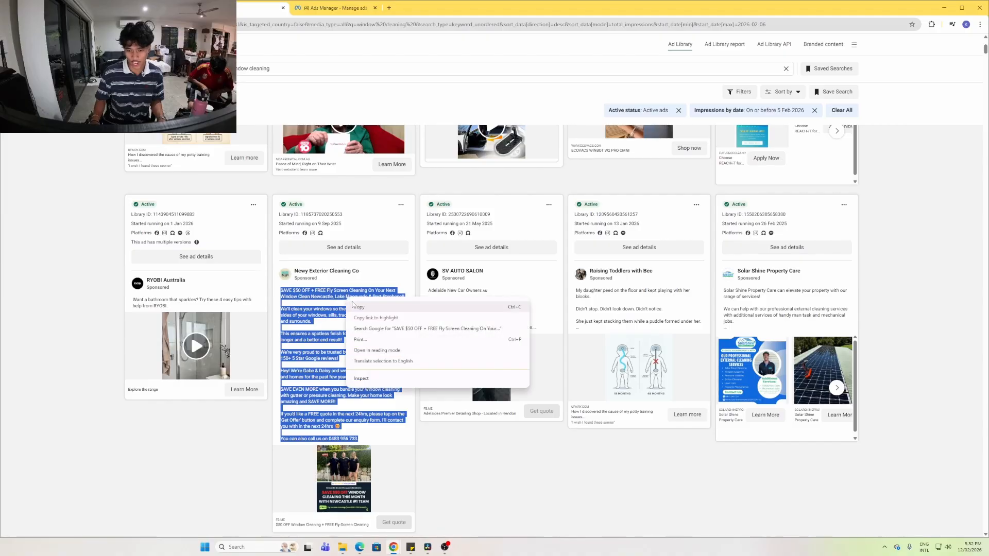
{"action": "left_click", "coordinate": [356, 303]}
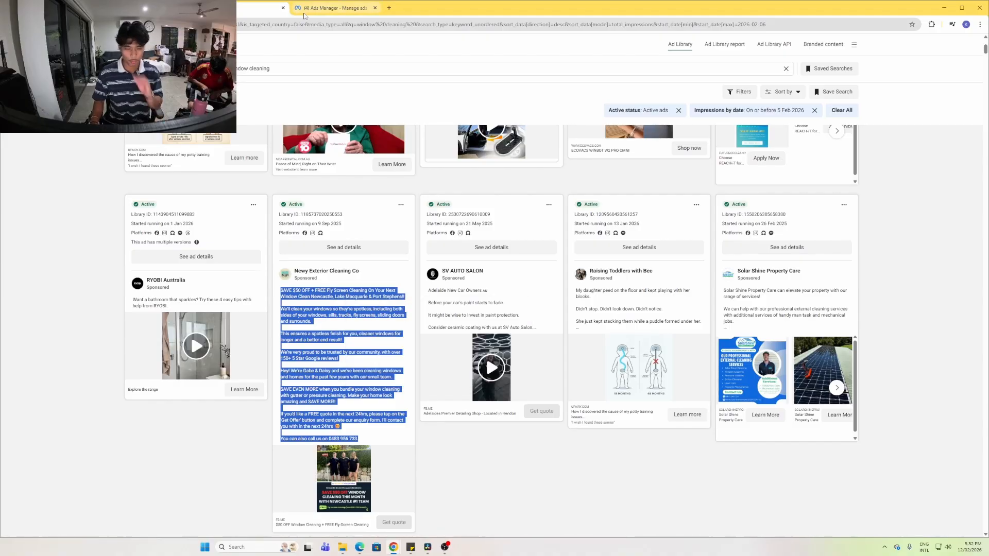
{"action": "left_click", "coordinate": [348, 7]}
{"action": "key", "text": "ctrl+v"}
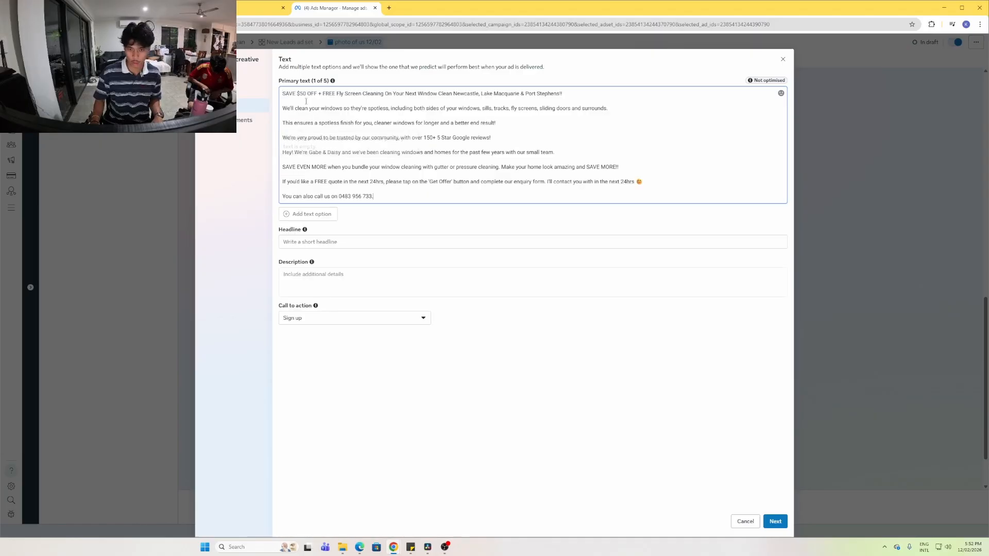
Look over more of the competitor ad card in the Ad Library, then return to the ad form
{"action": "key", "text": "ctrl+shift+Tab"}
{"action": "scroll", "coordinate": [336, 268], "scroll_direction": "down", "scroll_amount": 2}
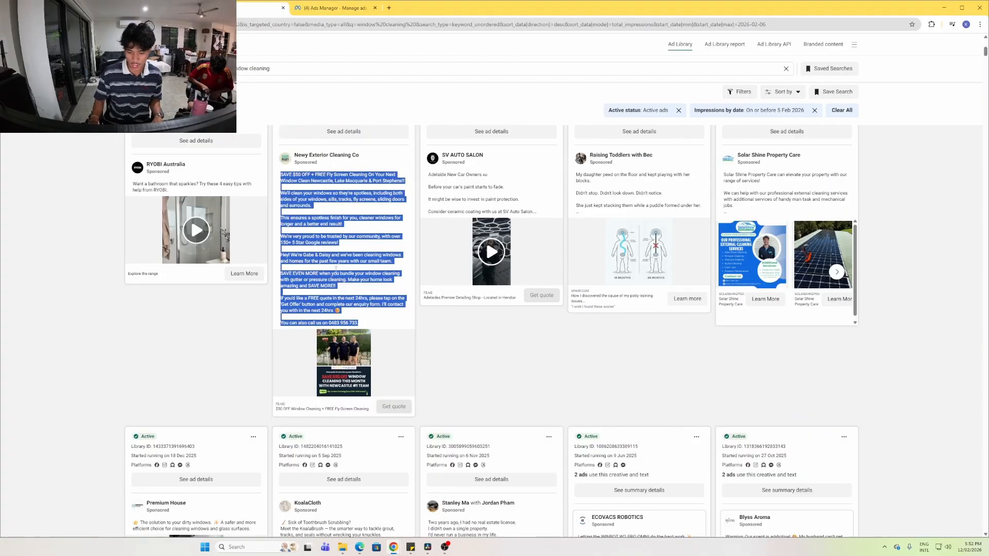
{"action": "left_click_drag", "start_coordinate": [269, 412], "coordinate": [367, 412]}
{"action": "left_click", "coordinate": [447, 315]}
{"action": "key", "text": "ctrl+Tab"}
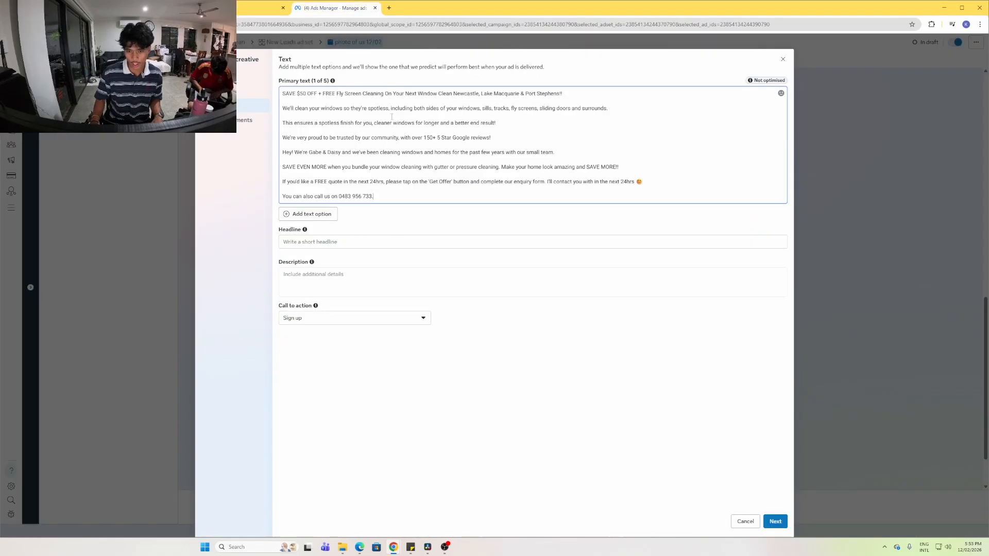
Enter the headline '$50 off window cleaning + free flyscreen', fixing the % to a $ sign
{"action": "left_click", "coordinate": [326, 248]}
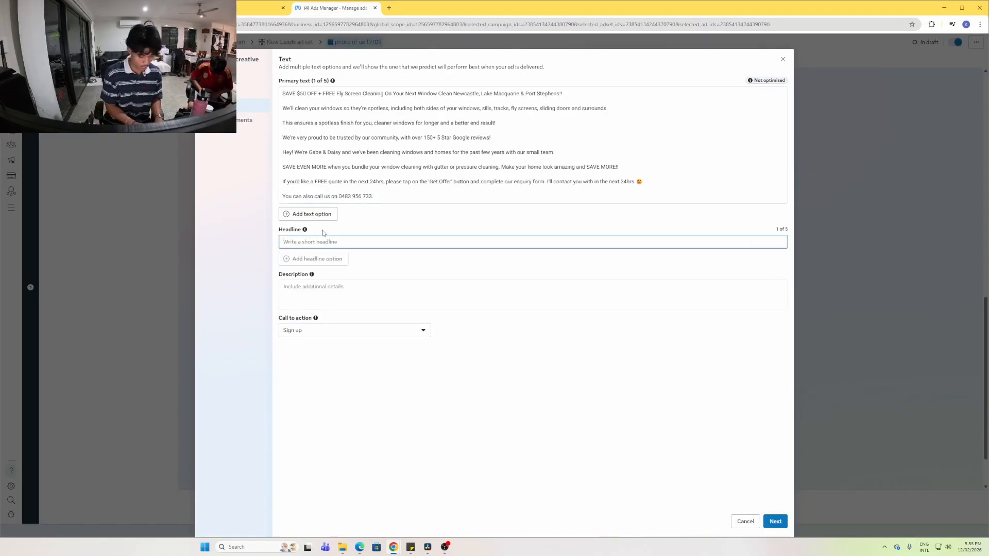
{"action": "type", "text": "%50 off"}
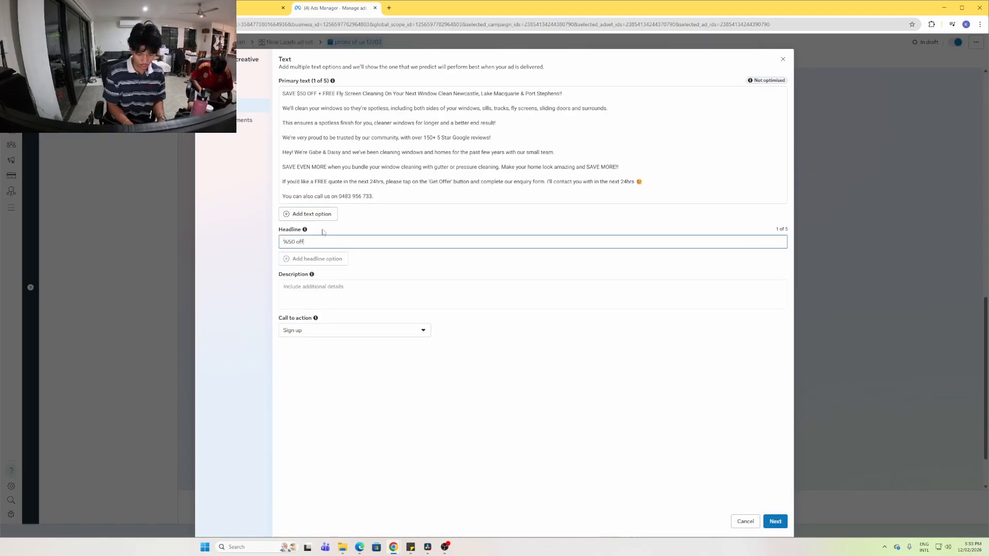
{"action": "type", "text": " window cleaning + free flyscreen"}
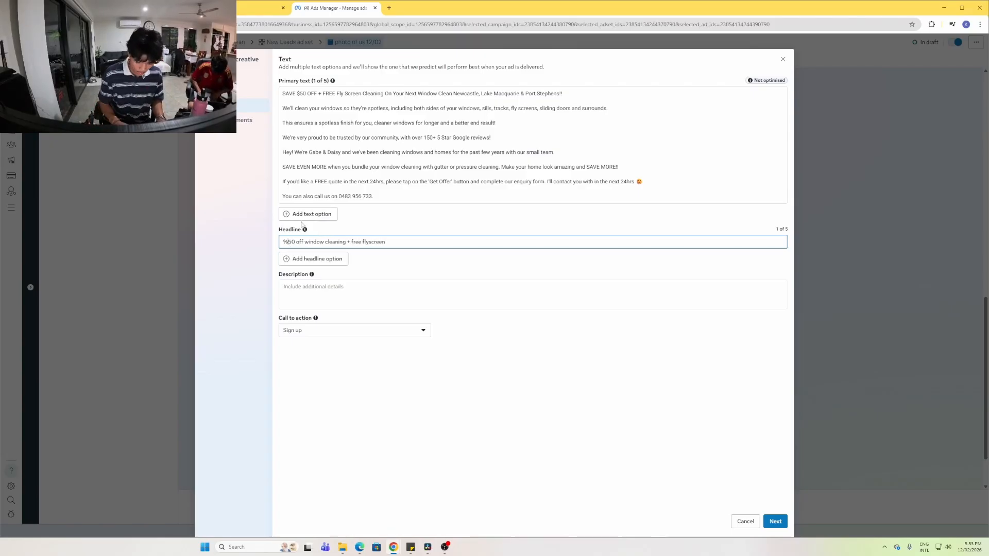
{"action": "key", "text": "BackSpace"}
{"action": "type", "text": "$"}
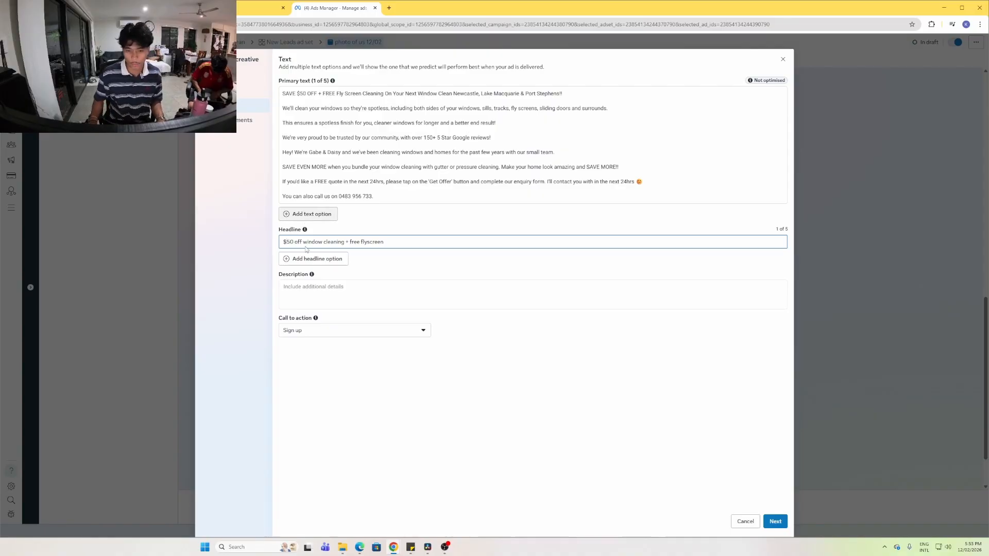
Write the trust-building 500+ clients description and set the call to action to Get offer
{"action": "left_click", "coordinate": [371, 294]}
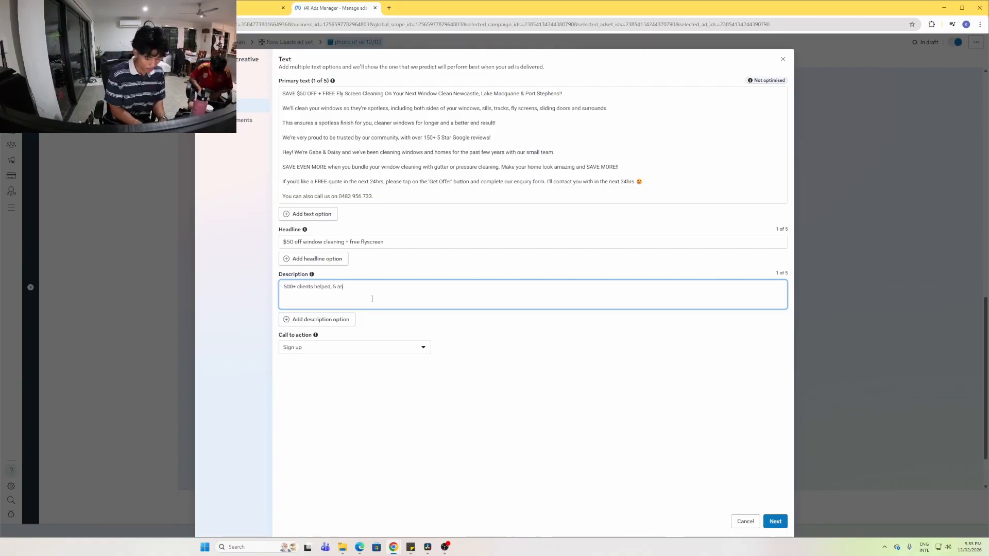
{"action": "type", "text": "tar"}
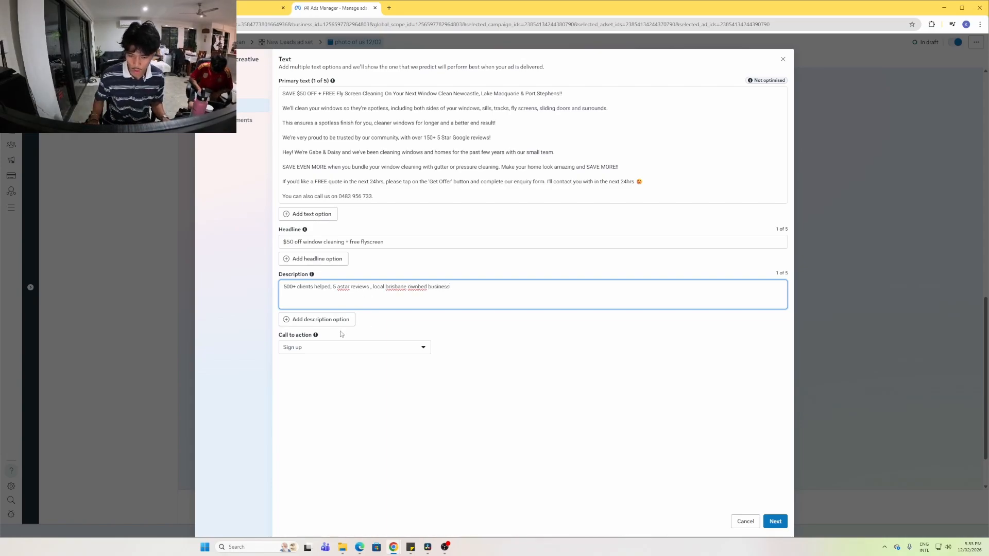
{"action": "left_click", "coordinate": [339, 349]}
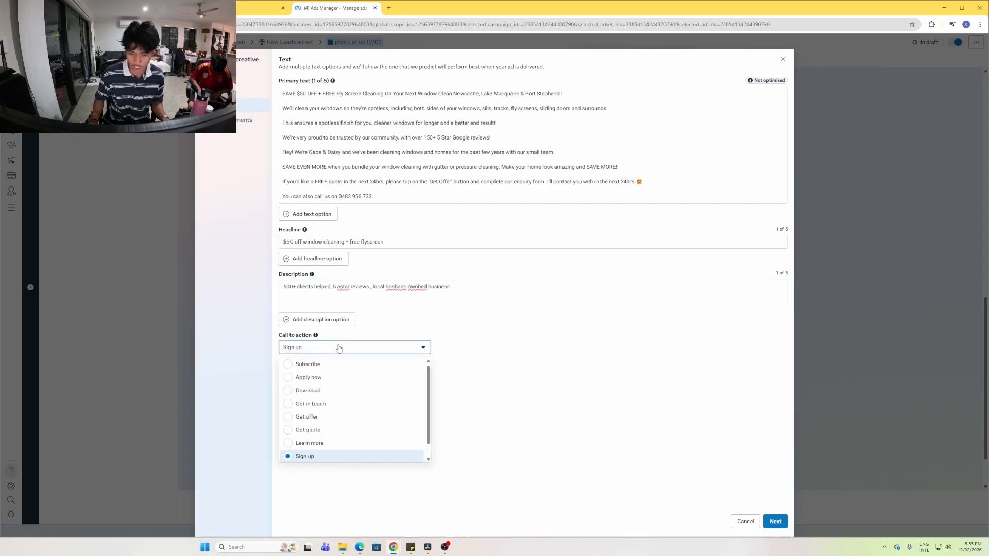
{"action": "left_click", "coordinate": [332, 421]}
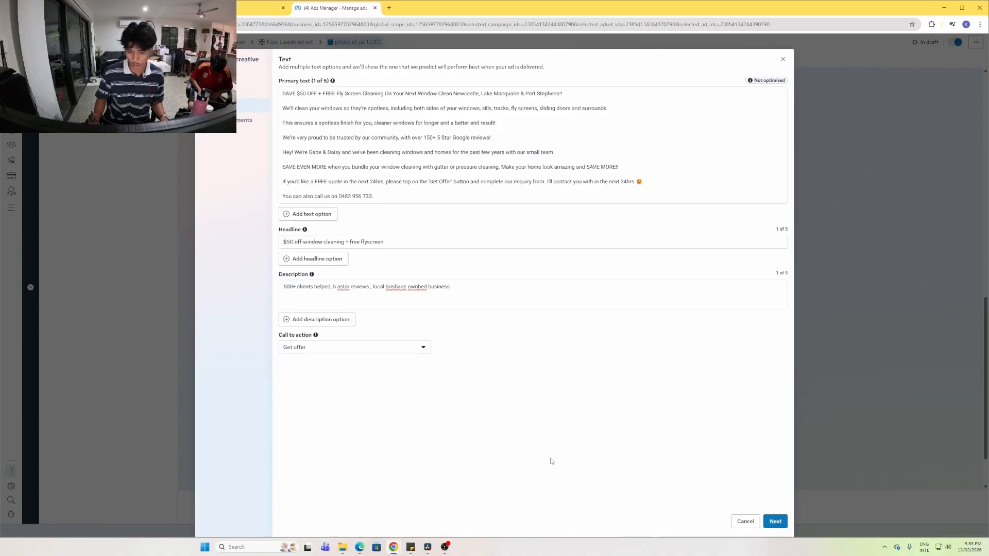
Turn off Text improvements in the Advantage+ creative enhancements and save with Done
{"action": "left_click", "coordinate": [775, 522]}
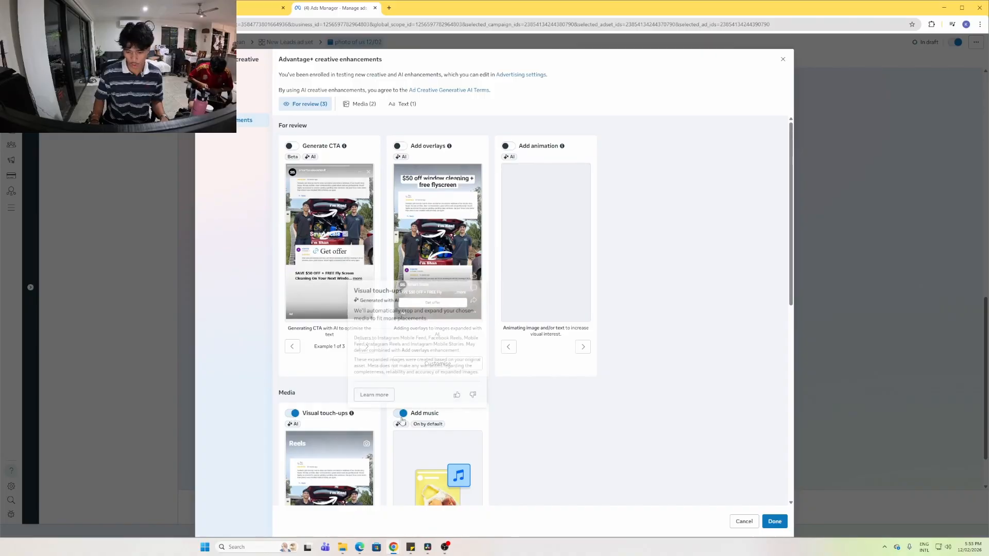
{"action": "scroll", "coordinate": [696, 469], "scroll_direction": "down", "scroll_amount": 3}
{"action": "scroll", "coordinate": [620, 449], "scroll_direction": "down", "scroll_amount": 5}
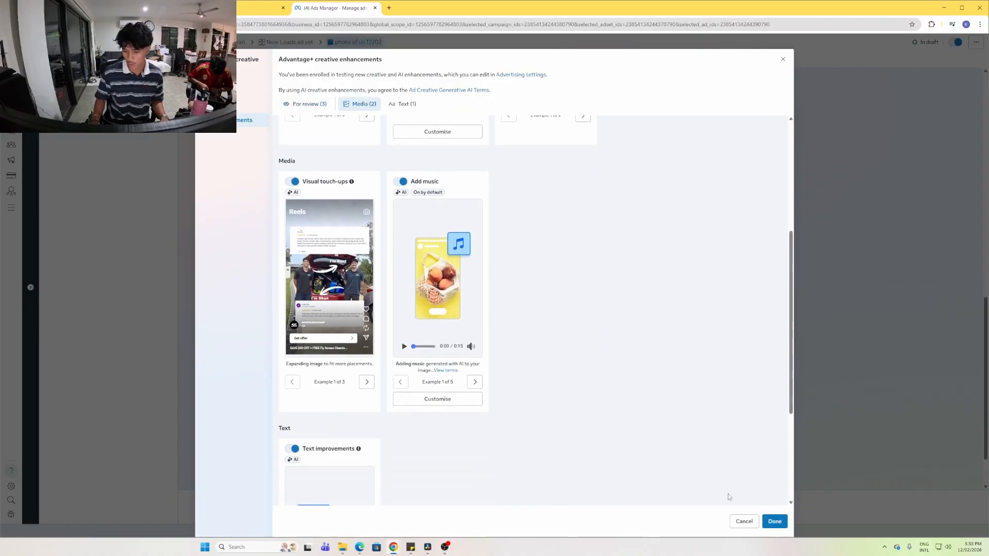
{"action": "left_click", "coordinate": [292, 295]}
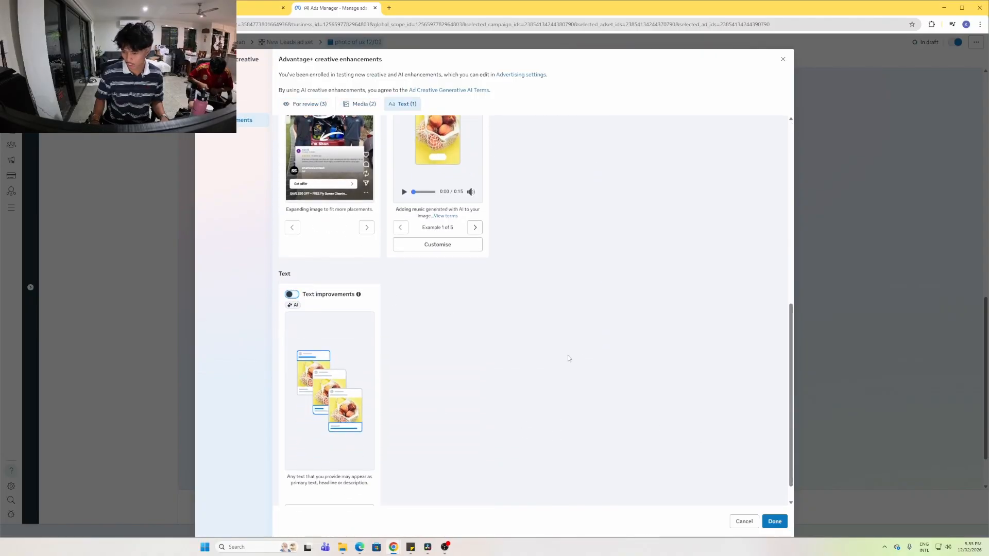
{"action": "scroll", "coordinate": [567, 357], "scroll_direction": "down", "scroll_amount": 1}
{"action": "left_click", "coordinate": [776, 521]}
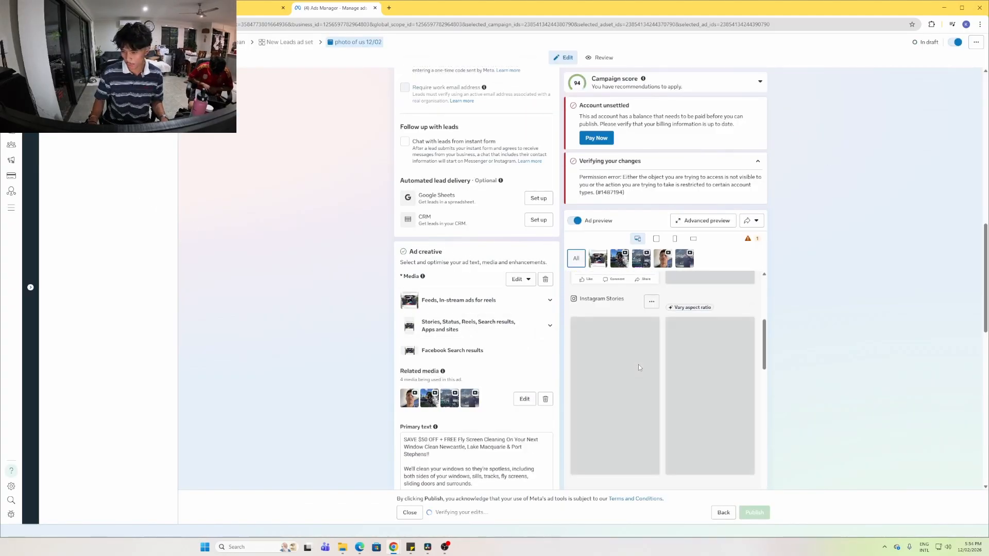
Review the finished ad previews and form column, then switch to the Miro CBO Campaign board
{"action": "scroll", "coordinate": [607, 305], "scroll_direction": "down", "scroll_amount": 2}
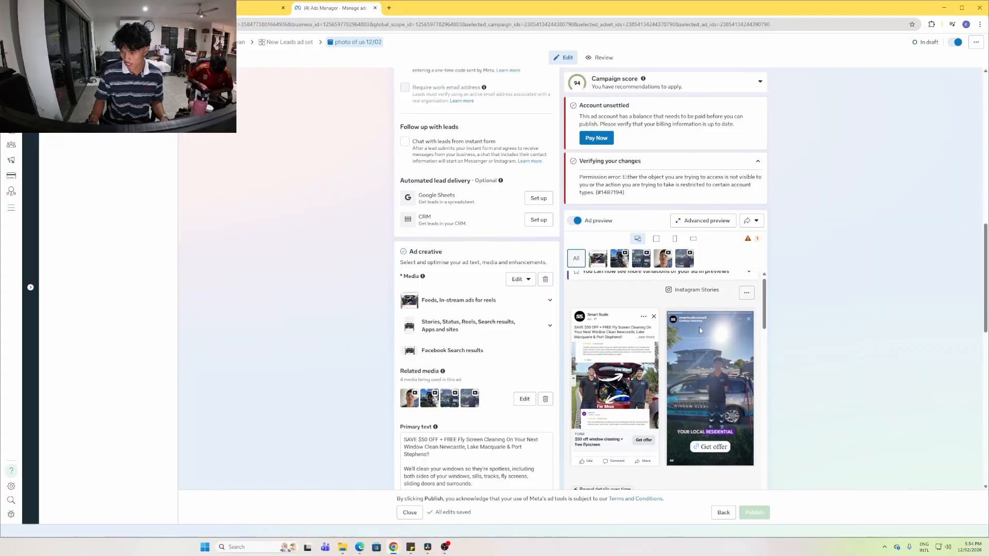
{"action": "scroll", "coordinate": [716, 388], "scroll_direction": "down", "scroll_amount": 1}
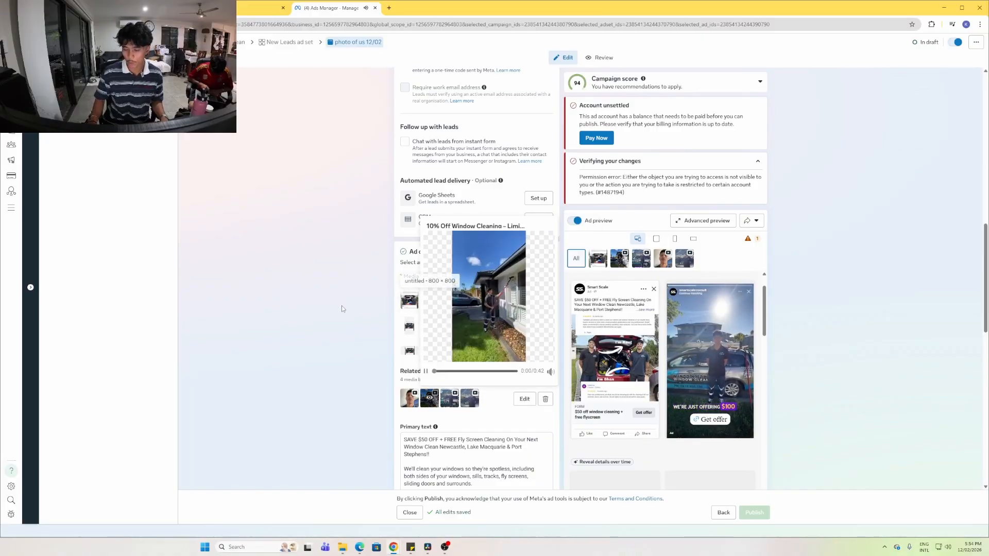
{"action": "scroll", "coordinate": [523, 247], "scroll_direction": "up", "scroll_amount": 3}
{"action": "scroll", "coordinate": [510, 265], "scroll_direction": "up", "scroll_amount": 3}
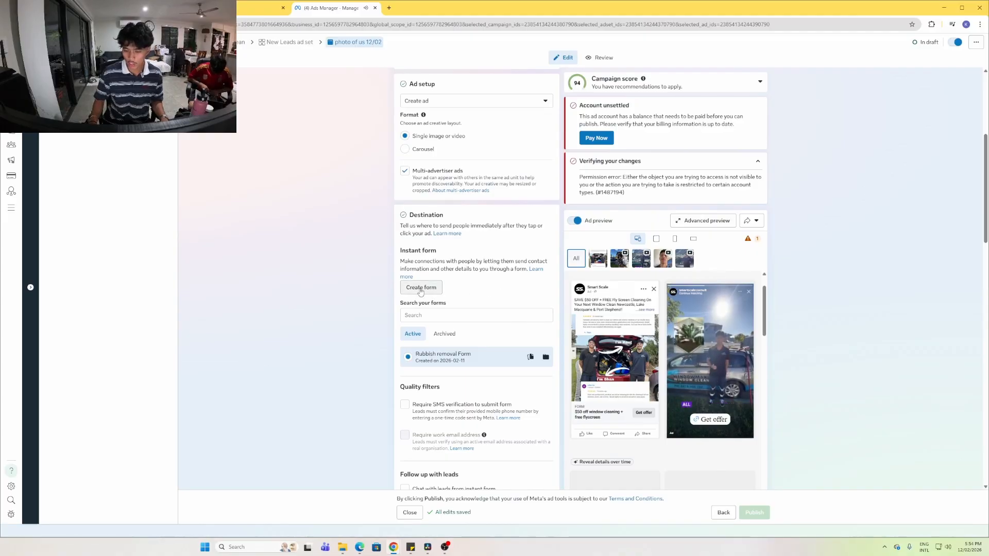
{"action": "left_click", "coordinate": [155, 8]}
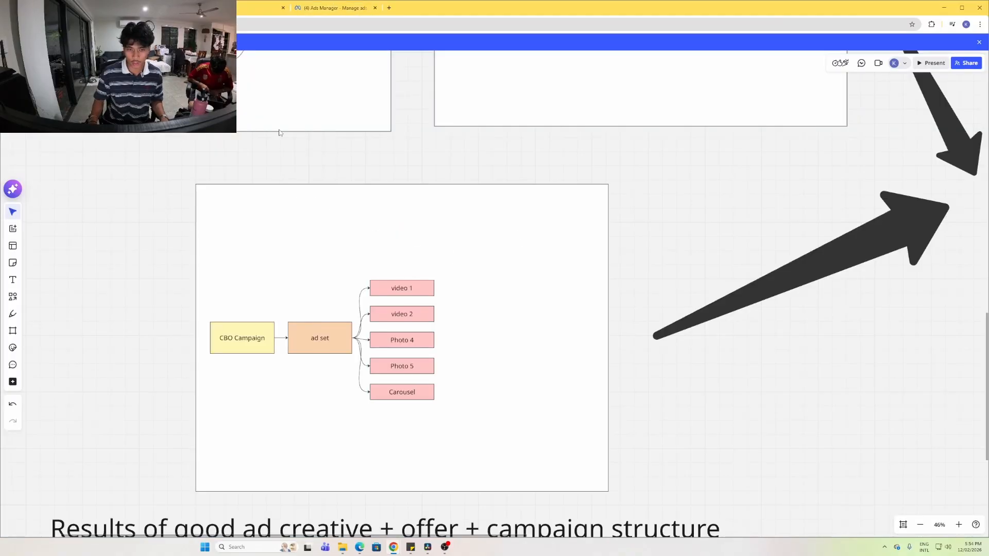
Zoom the Miro canvas to about 51% centred on the Gather High Quality Leads diagram
{"action": "scroll", "coordinate": [289, 161], "scroll_direction": "down", "scroll_amount": 5}
{"action": "scroll", "coordinate": [332, 154], "scroll_direction": "up", "scroll_amount": 5}
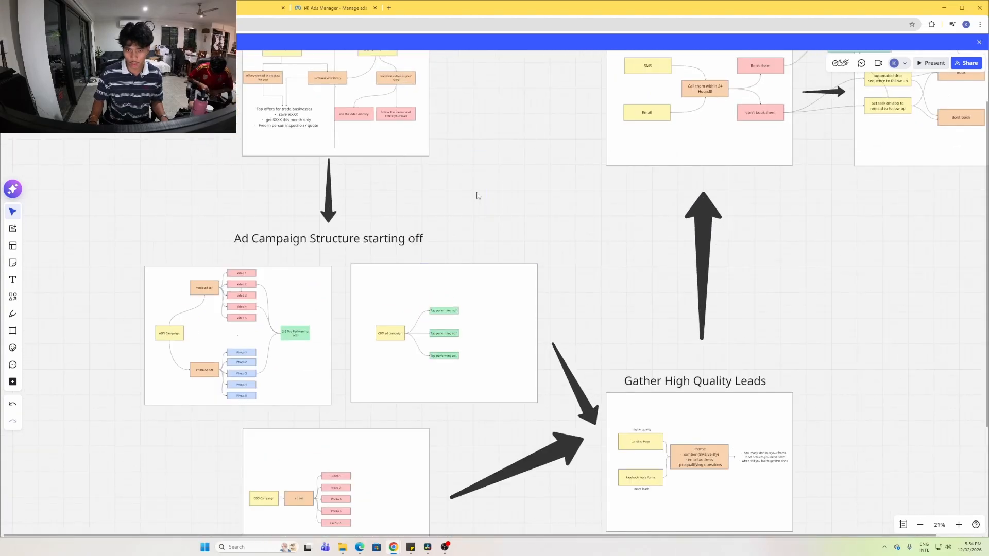
{"action": "scroll", "coordinate": [312, 86], "scroll_direction": "up", "scroll_amount": 3}
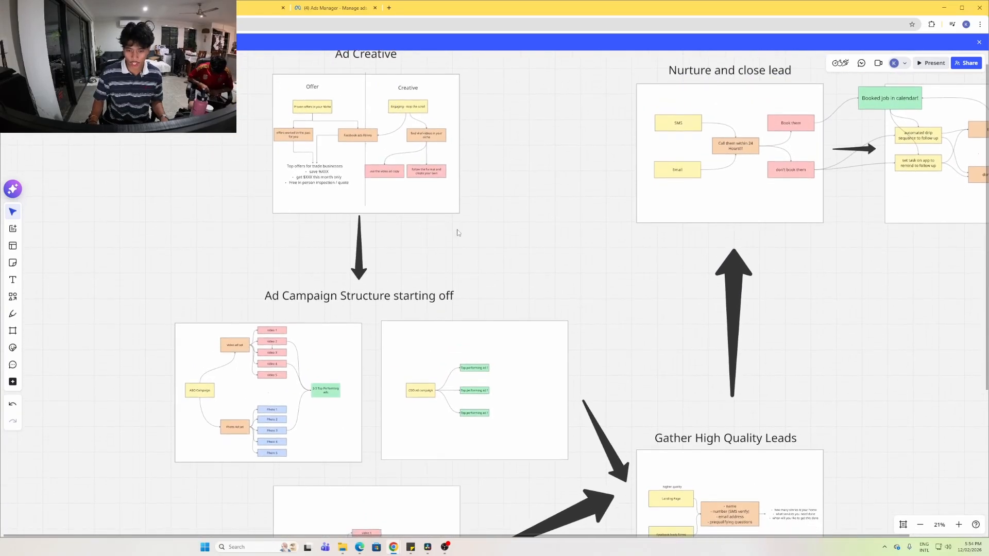
{"action": "scroll", "coordinate": [457, 233], "scroll_direction": "down", "scroll_amount": 4}
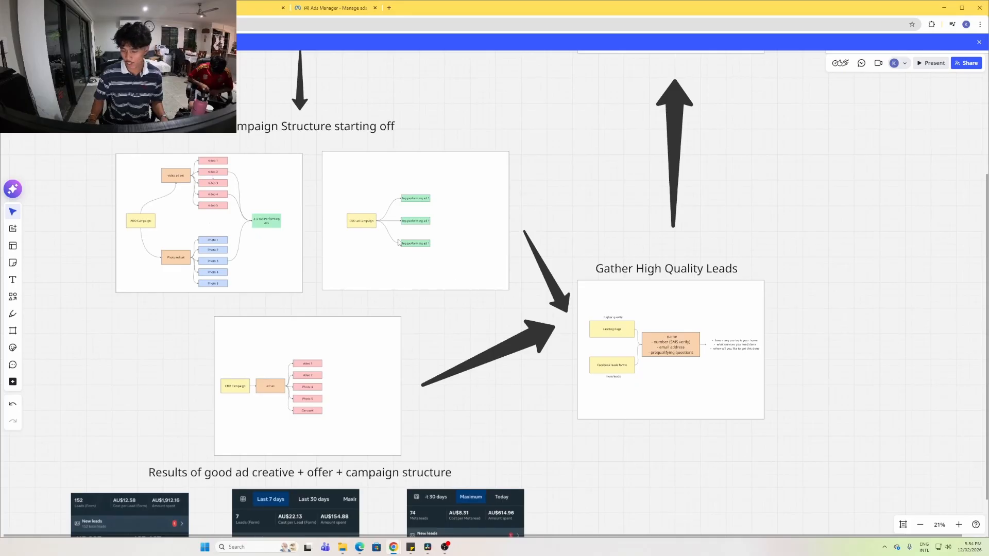
{"action": "scroll", "coordinate": [697, 359], "scroll_direction": "up", "scroll_amount": 8}
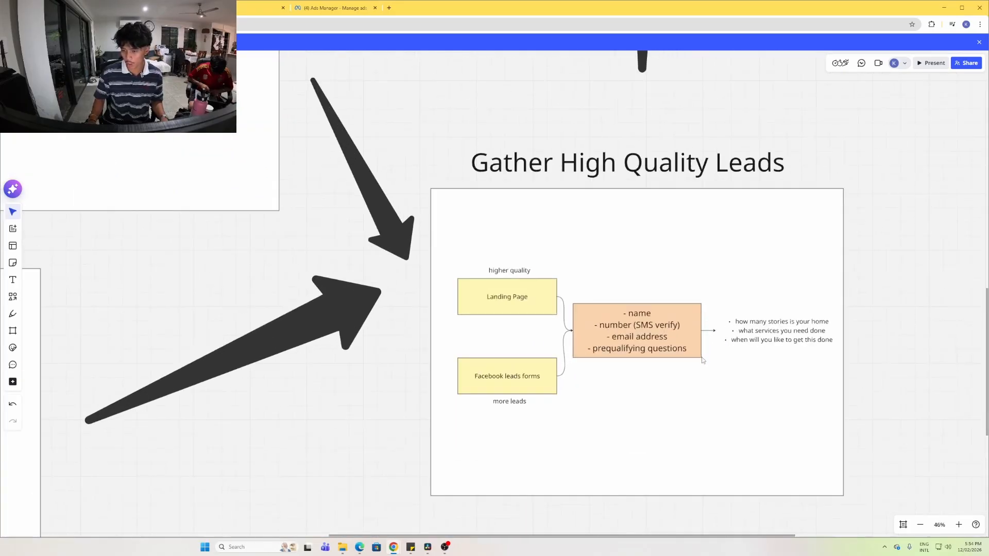
{"action": "scroll", "coordinate": [648, 276], "scroll_direction": "down", "scroll_amount": 2}
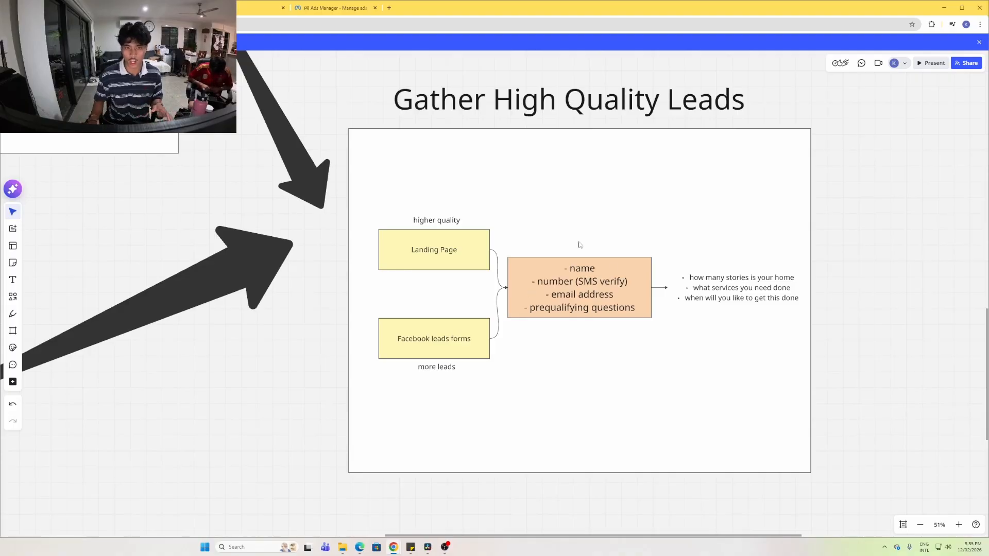
Create a new instant form for the ad and rename it 'kljasdfhjkdsa'
{"action": "left_click", "coordinate": [226, 8]}
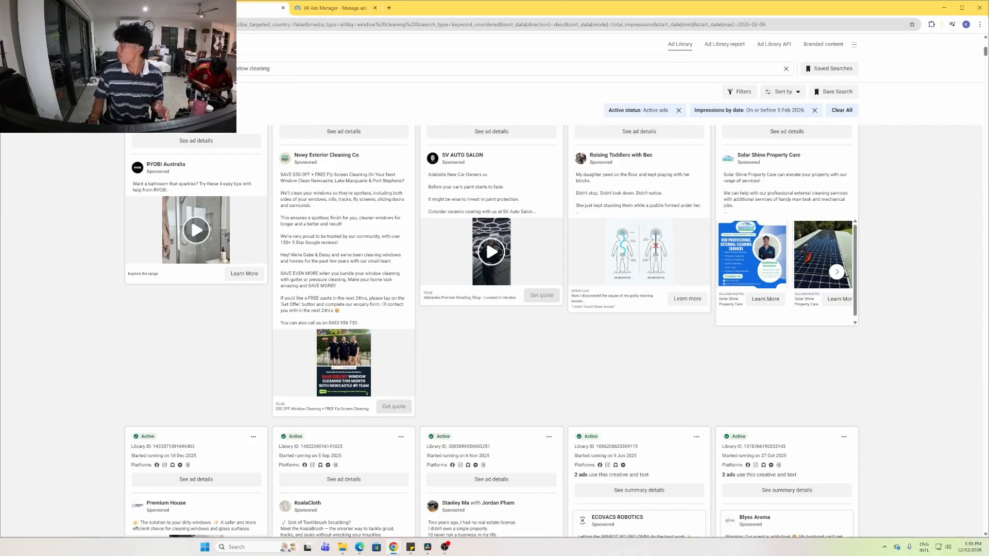
{"action": "left_click", "coordinate": [330, 10]}
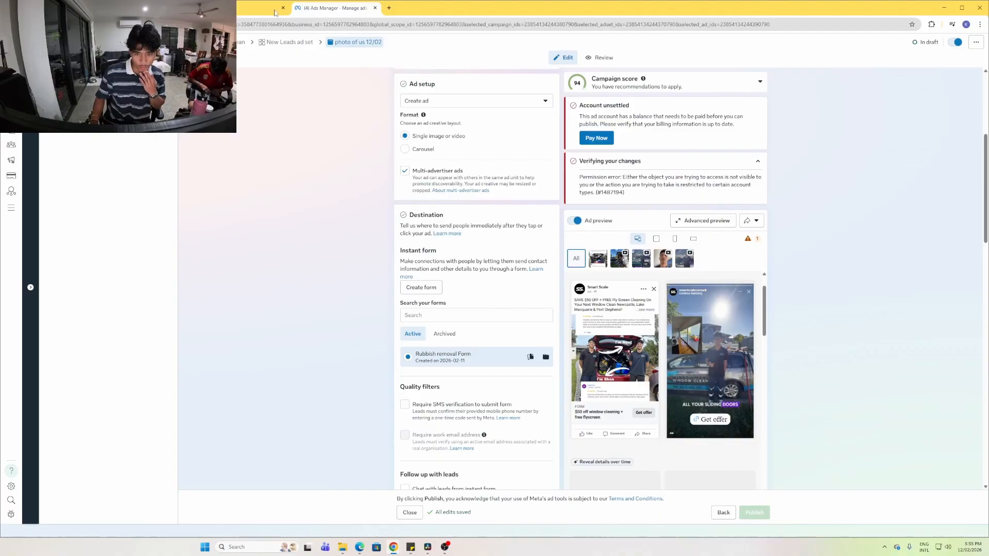
{"action": "left_click", "coordinate": [431, 289]}
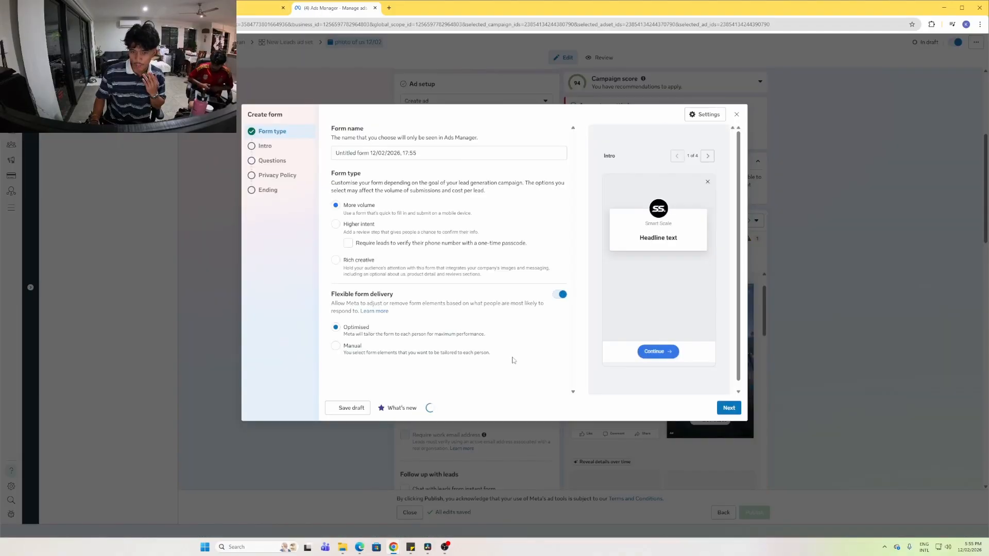
{"action": "triple_click", "coordinate": [395, 153]}
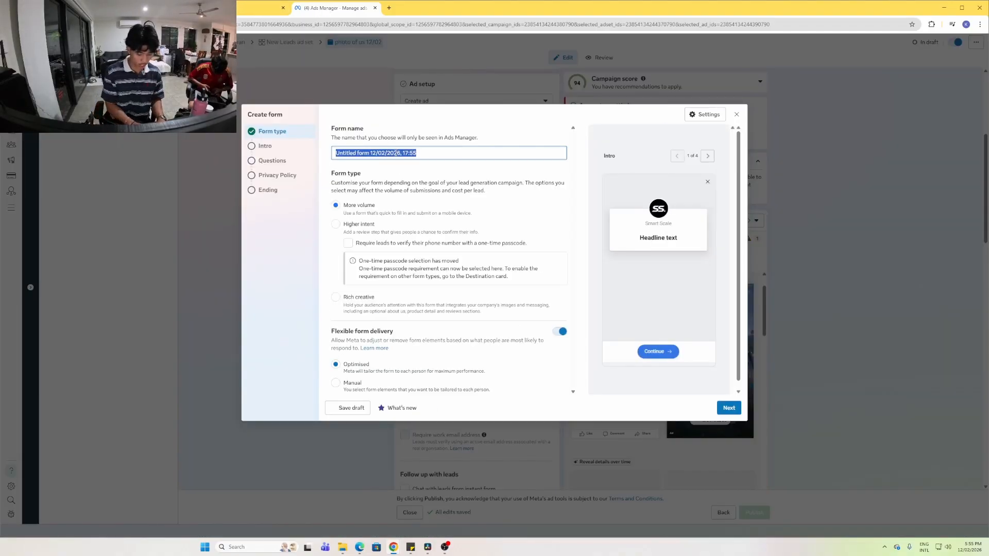
{"action": "type", "text": "kljasdfhjkdsa"}
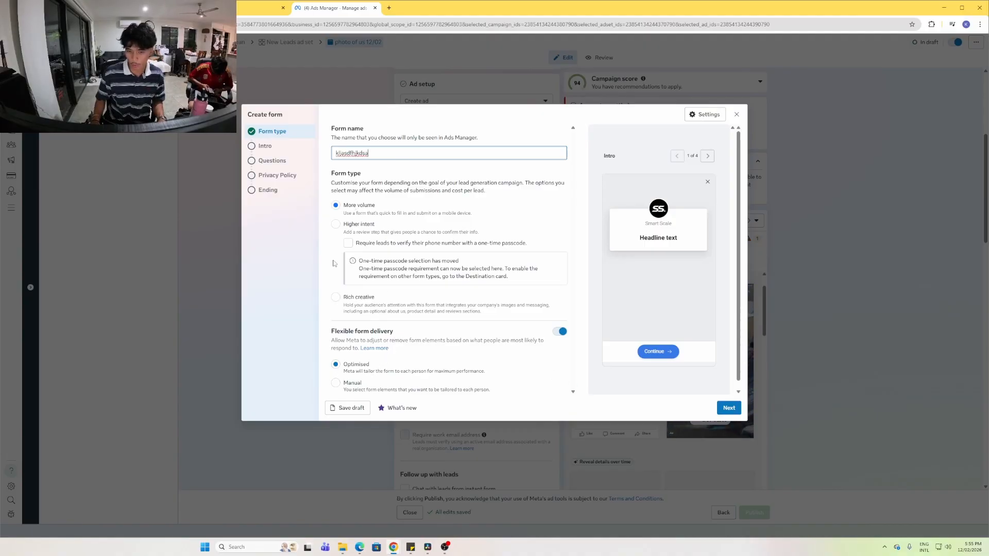
Set the form's greeting headline to 'fill in form' and description to 'fill in form for us to contact'
{"action": "left_click", "coordinate": [729, 408]}
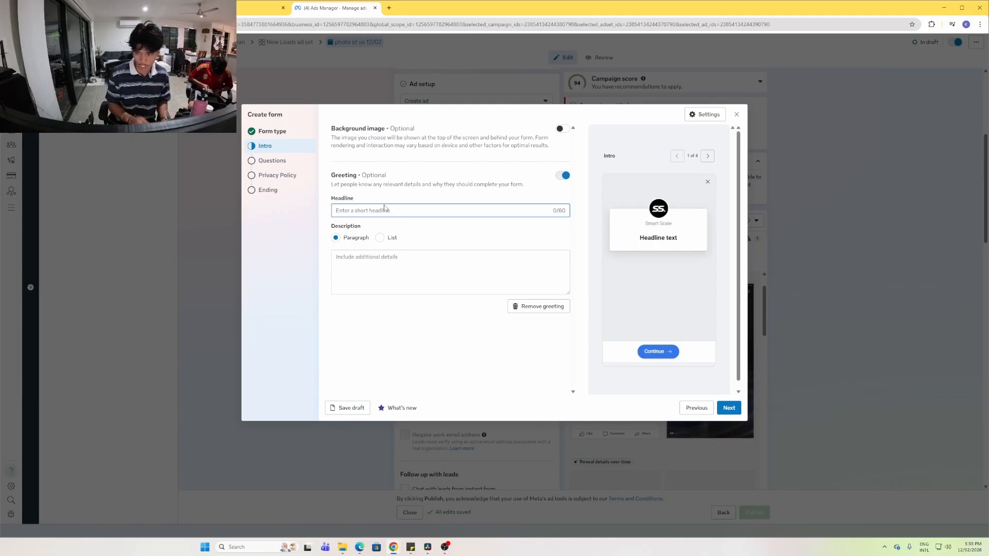
{"action": "type", "text": "fill"}
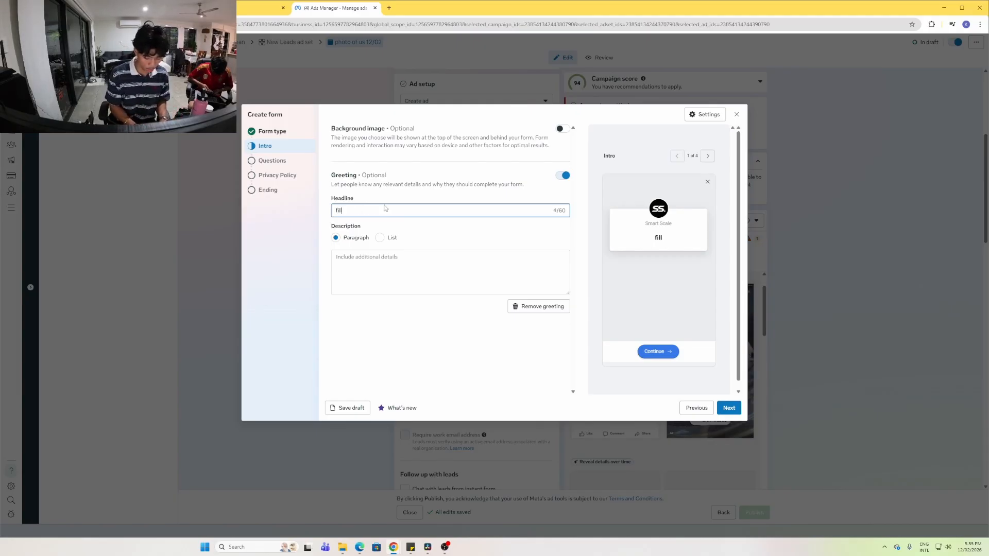
{"action": "type", "text": " in form"}
{"action": "left_click", "coordinate": [376, 275]}
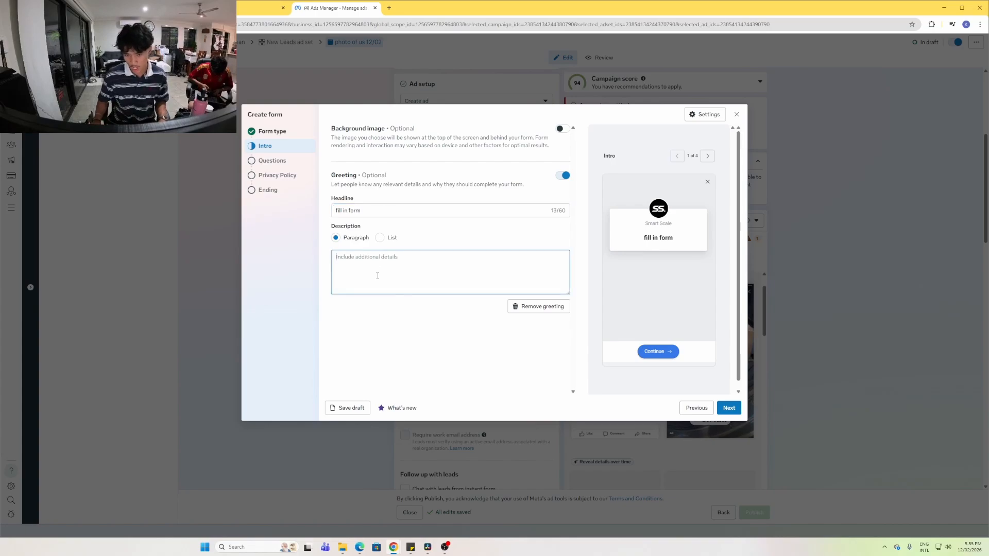
{"action": "type", "text": "fill in form to get"}
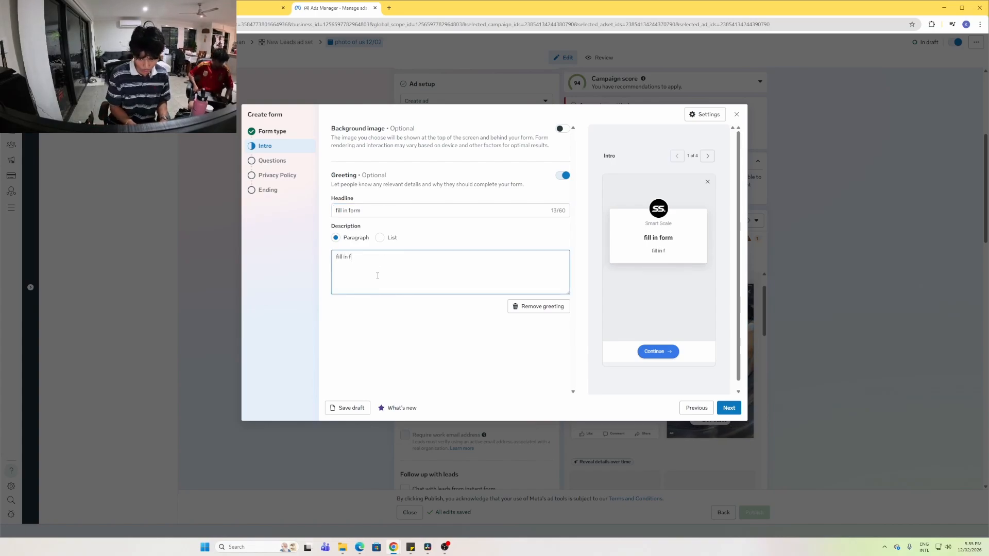
{"action": "key", "text": "BackSpace"}
{"action": "key", "text": "BackSpace"}
{"action": "key", "text": "BackSpace"}
{"action": "key", "text": "BackSpace"}
{"action": "key", "text": "BackSpace"}
{"action": "key", "text": "BackSpace"}
{"action": "key", "text": "BackSpace"}
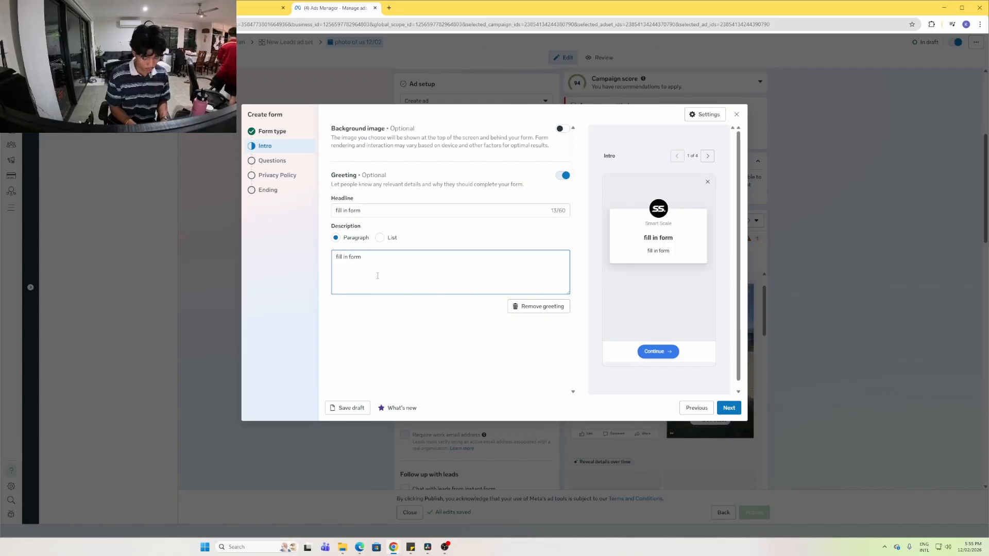
{"action": "type", "text": "for us to contact"}
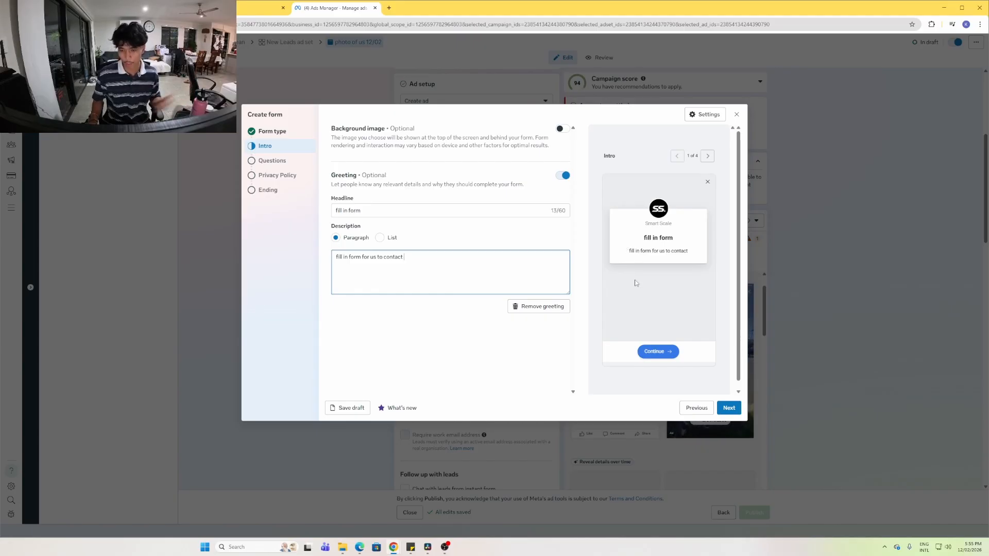
Add Phone number and Street address contact fields to the form's questions
{"action": "left_click", "coordinate": [735, 408]}
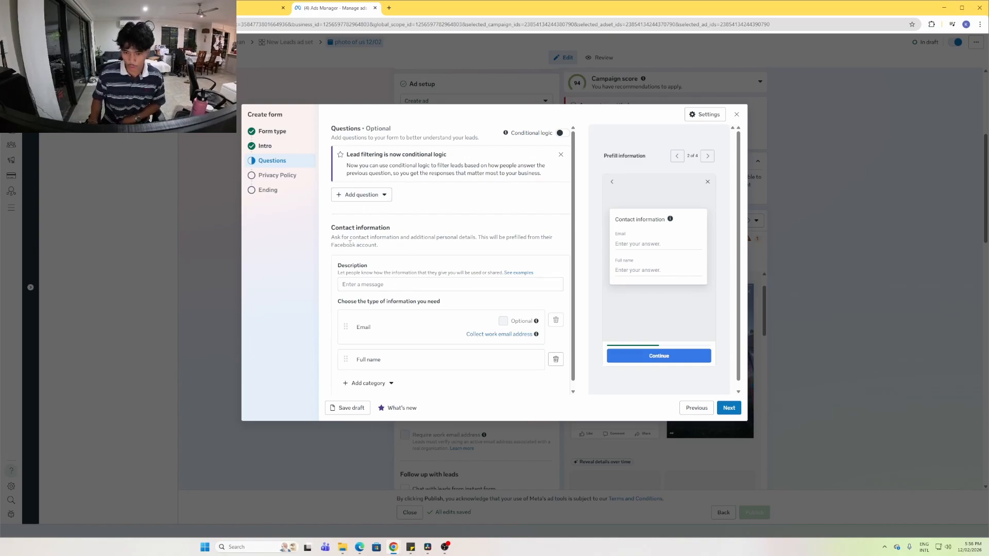
{"action": "scroll", "coordinate": [416, 256], "scroll_direction": "down", "scroll_amount": 1}
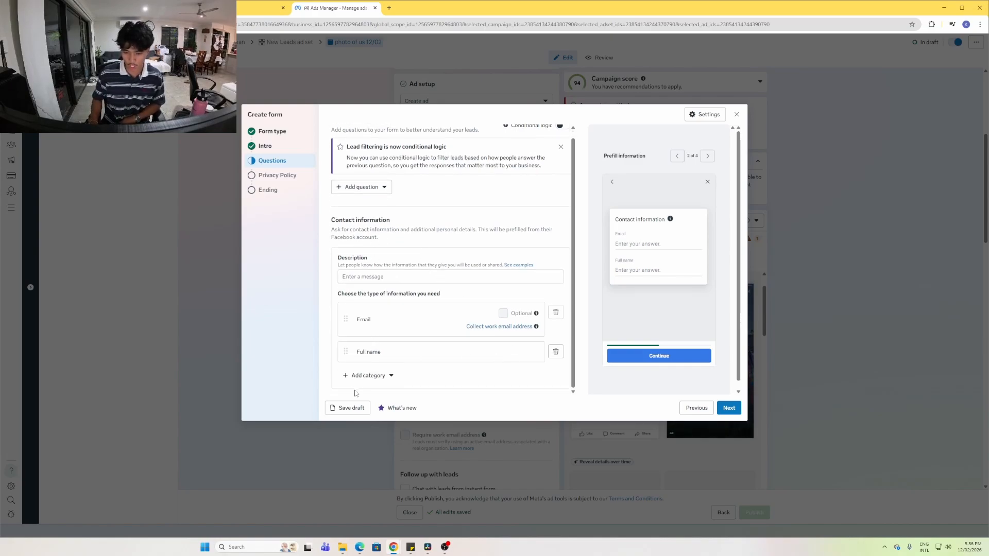
{"action": "left_click", "coordinate": [368, 376]}
{"action": "mouse_move", "coordinate": [397, 297]}
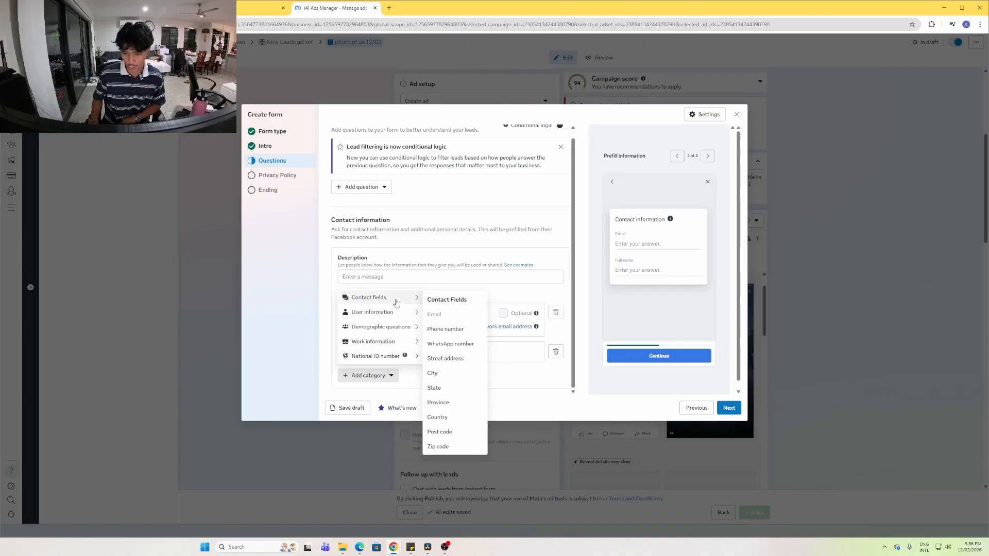
{"action": "left_click", "coordinate": [448, 324]}
{"action": "scroll", "coordinate": [367, 363], "scroll_direction": "down", "scroll_amount": 2}
{"action": "left_click", "coordinate": [368, 376]}
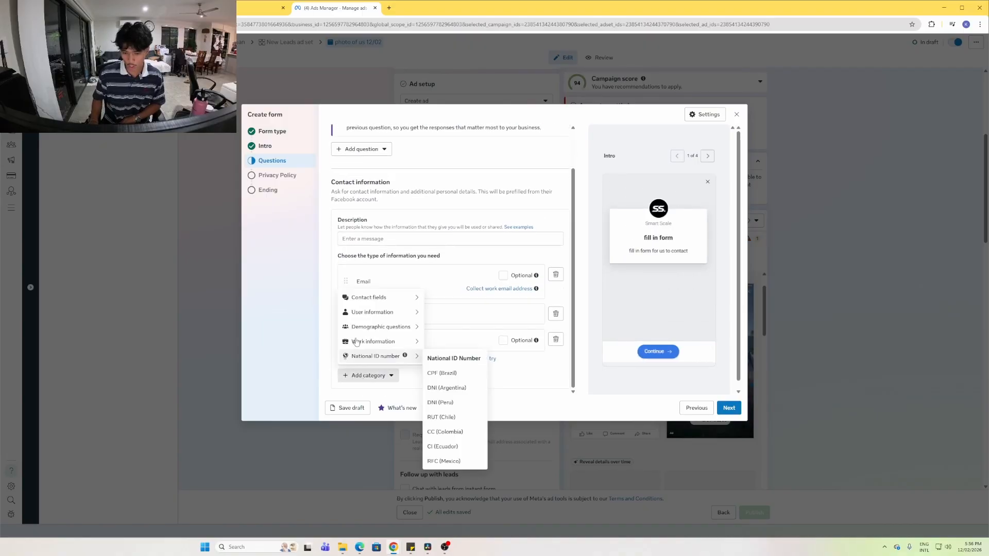
{"action": "mouse_move", "coordinate": [397, 299]}
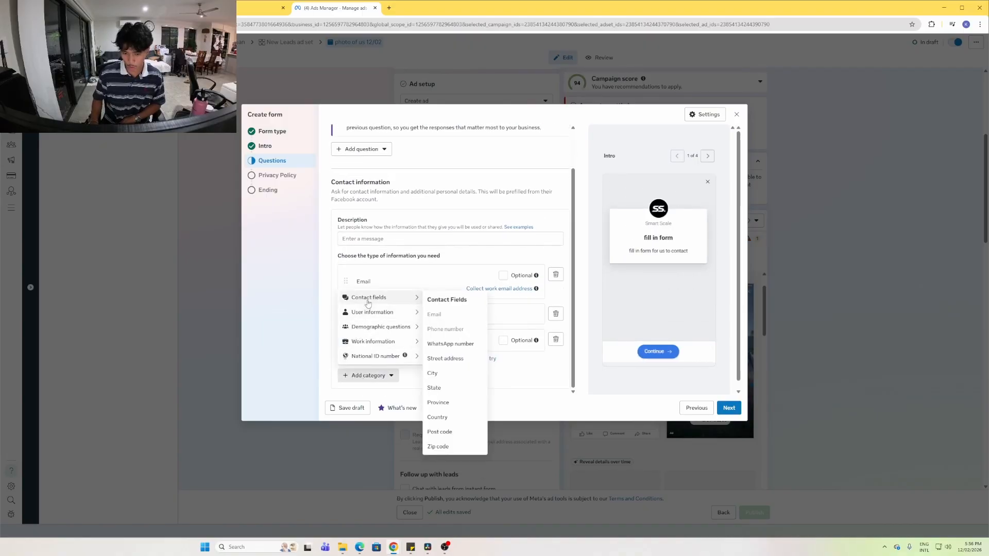
{"action": "left_click", "coordinate": [445, 359]}
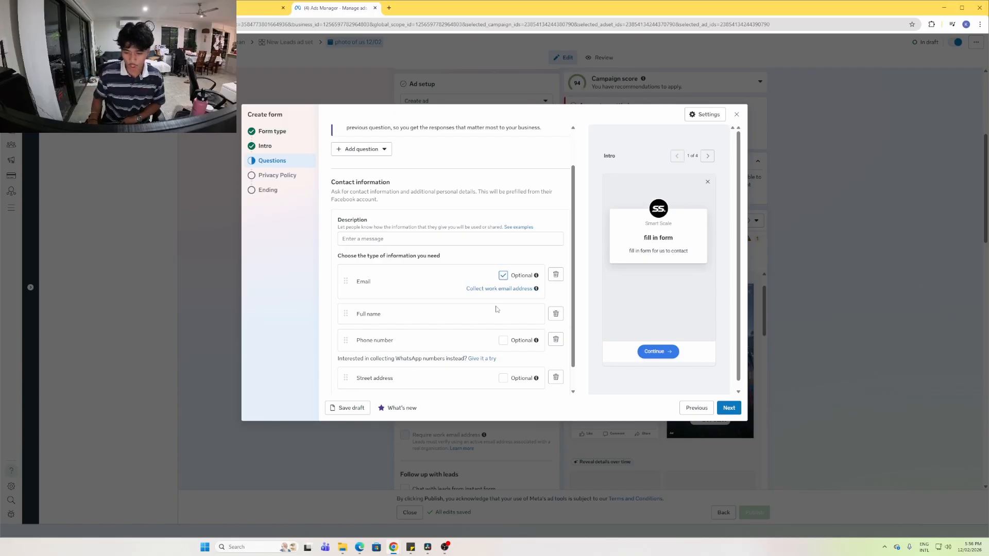
Move Full name above Email in the form's contact questions
{"action": "scroll", "coordinate": [461, 355], "scroll_direction": "down", "scroll_amount": 1}
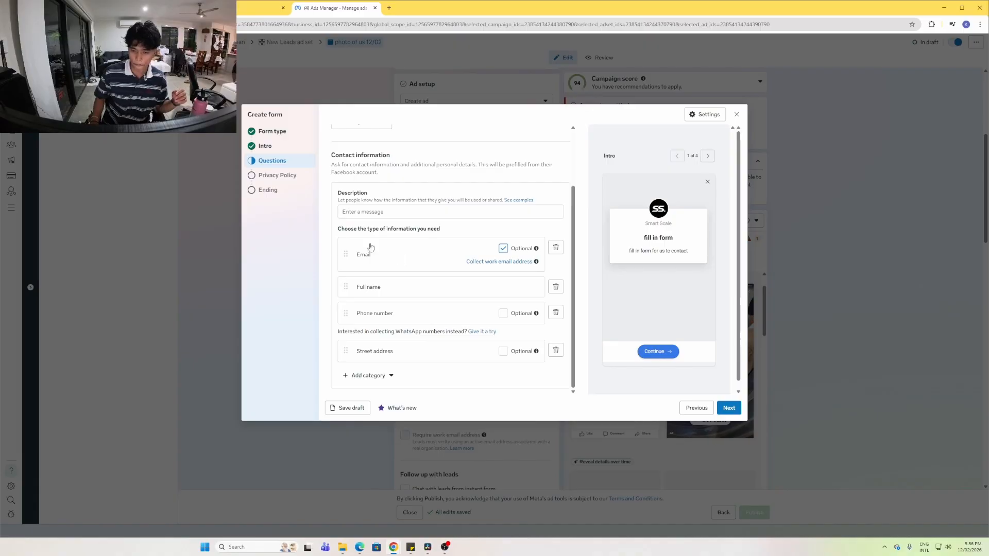
{"action": "left_click_drag", "start_coordinate": [345, 287], "coordinate": [346, 270]}
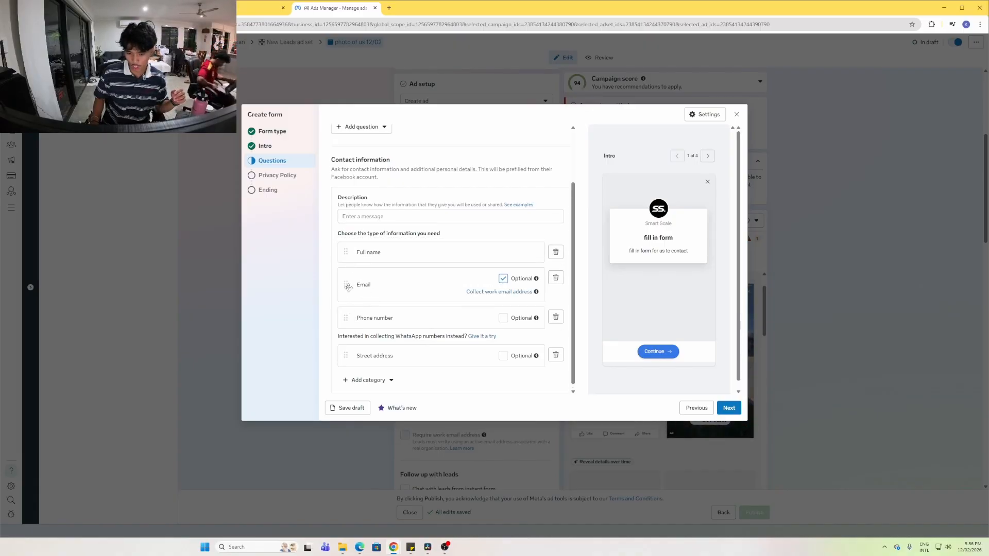
{"action": "scroll", "coordinate": [438, 271], "scroll_direction": "up", "scroll_amount": 1}
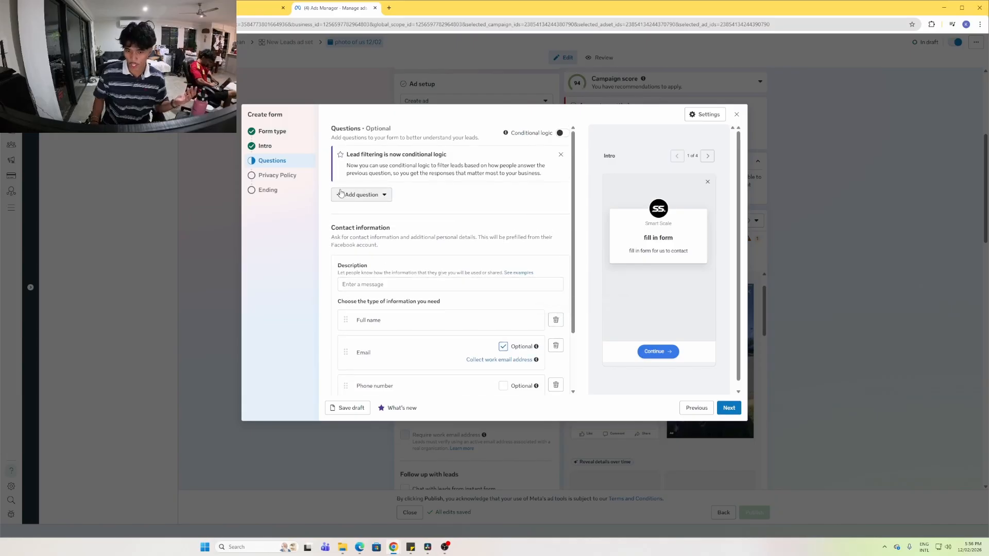
Add a multiple-choice question 'how many storeis is hosue' with answers '1' and '2'
{"action": "left_click", "coordinate": [361, 194]}
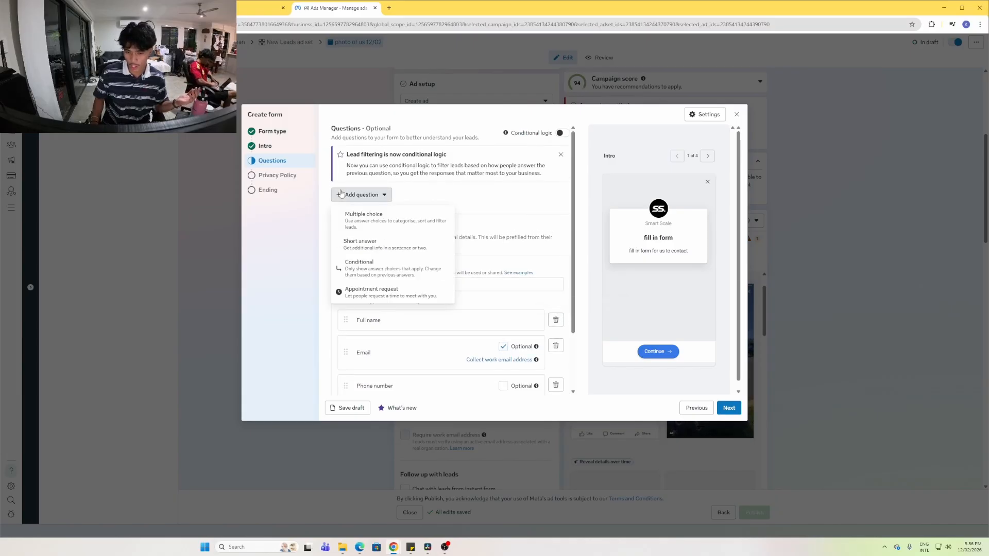
{"action": "left_click", "coordinate": [352, 227]}
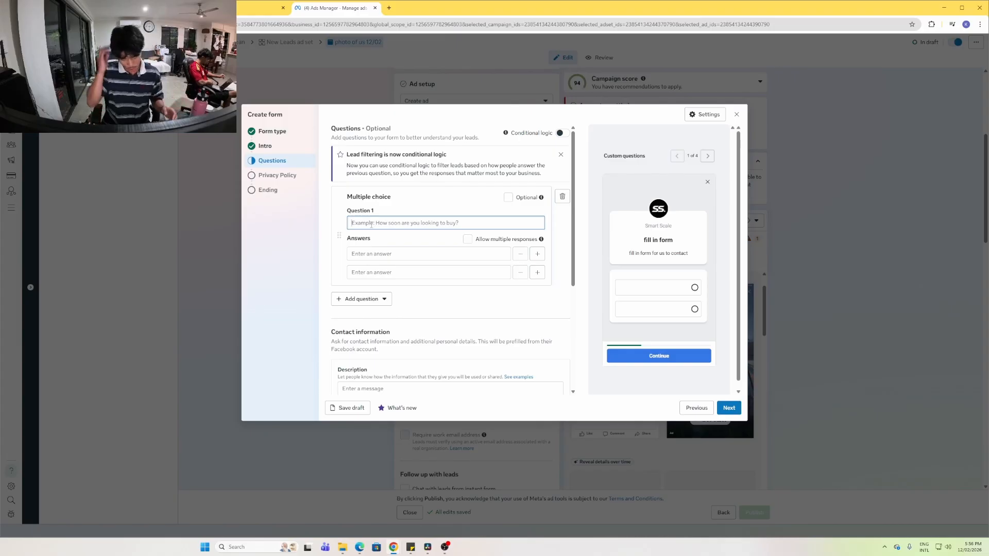
{"action": "type", "text": "ho"}
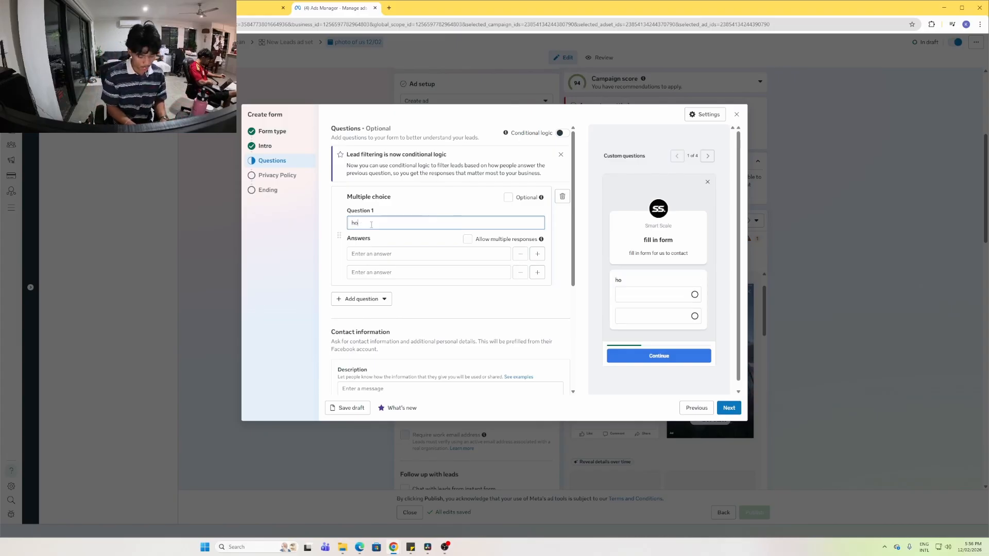
{"action": "type", "text": "w many storeis is "}
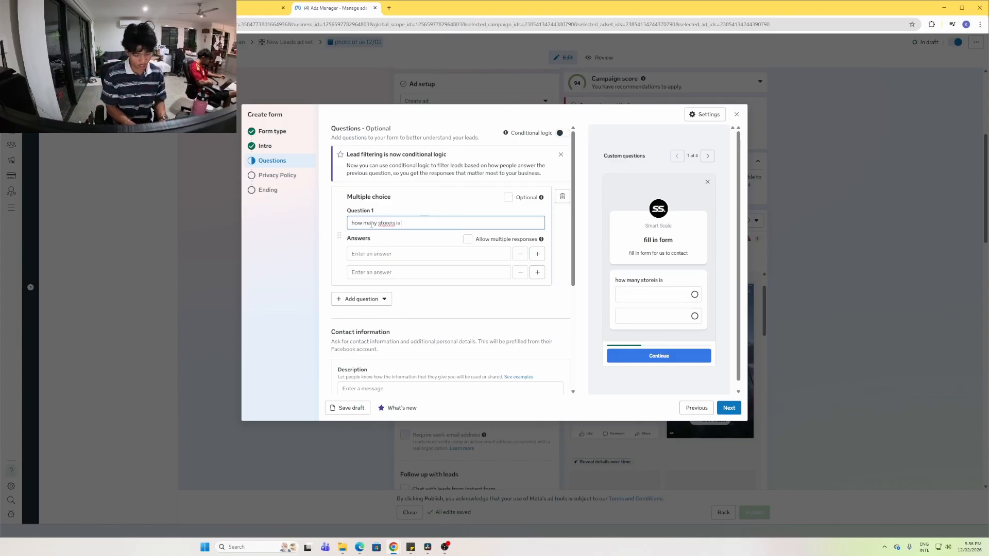
{"action": "type", "text": "hosue"}
{"action": "left_click", "coordinate": [374, 255]}
{"action": "type", "text": "1"}
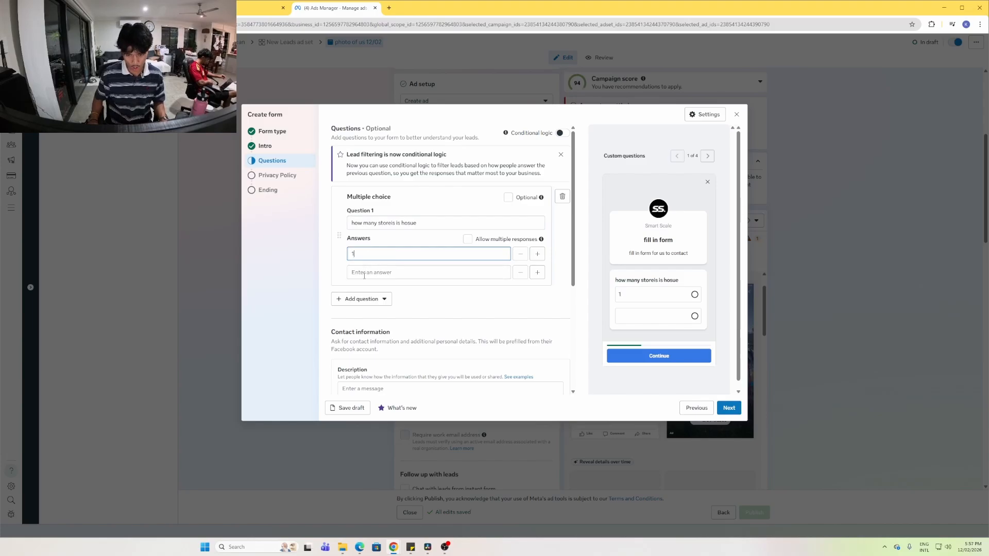
{"action": "left_click", "coordinate": [364, 275]}
{"action": "type", "text": "2"}
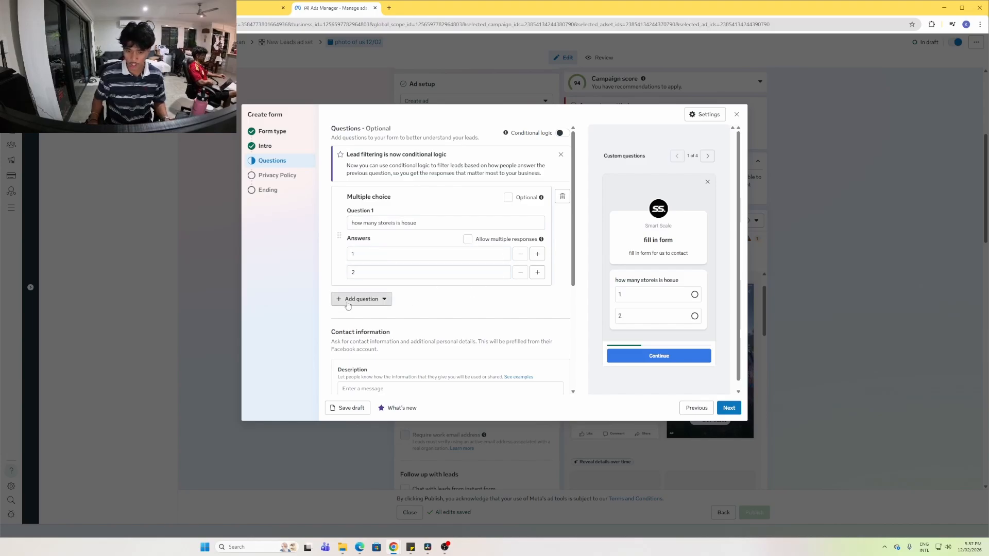
Add a second multiple-choice question 'what' with answers 'int' and 'ex'
{"action": "left_click", "coordinate": [348, 300]}
{"action": "left_click", "coordinate": [369, 322]}
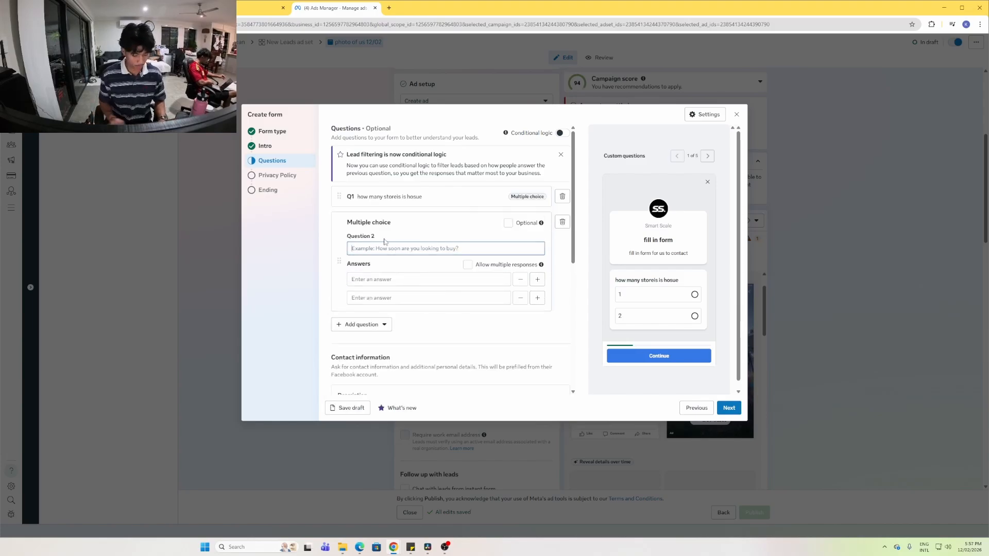
{"action": "type", "text": "what servives"}
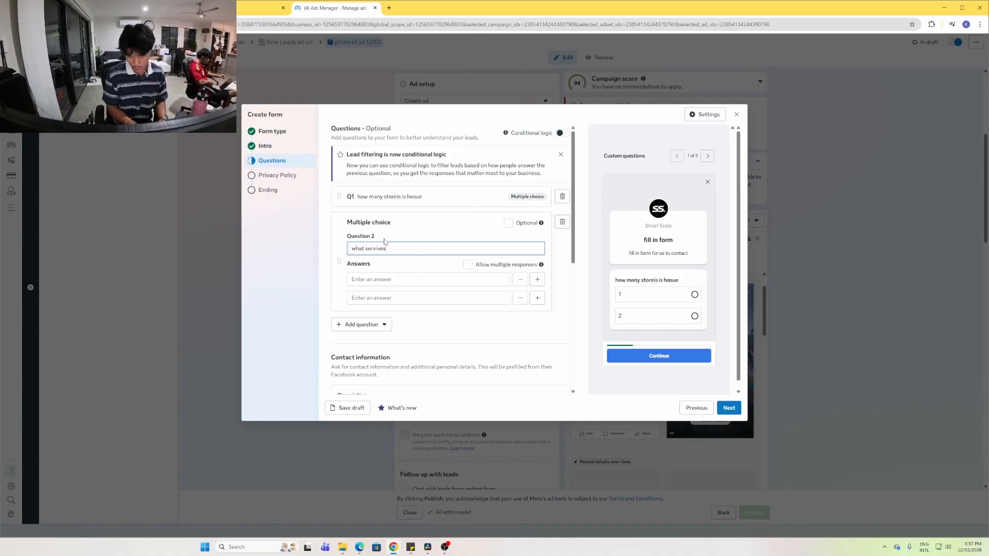
{"action": "left_click", "coordinate": [381, 281]}
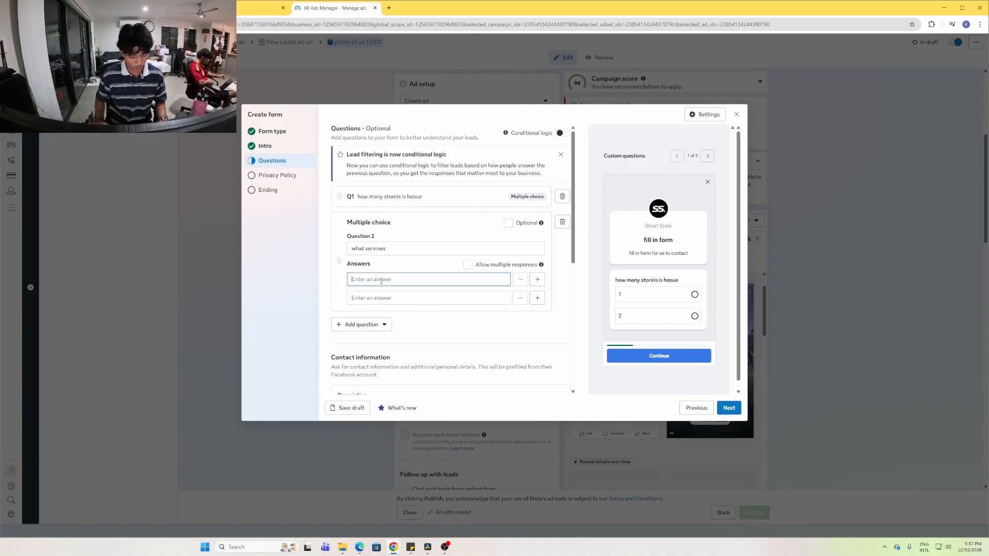
{"action": "type", "text": "int"}
{"action": "left_click", "coordinate": [403, 299]}
{"action": "type", "text": "e"}
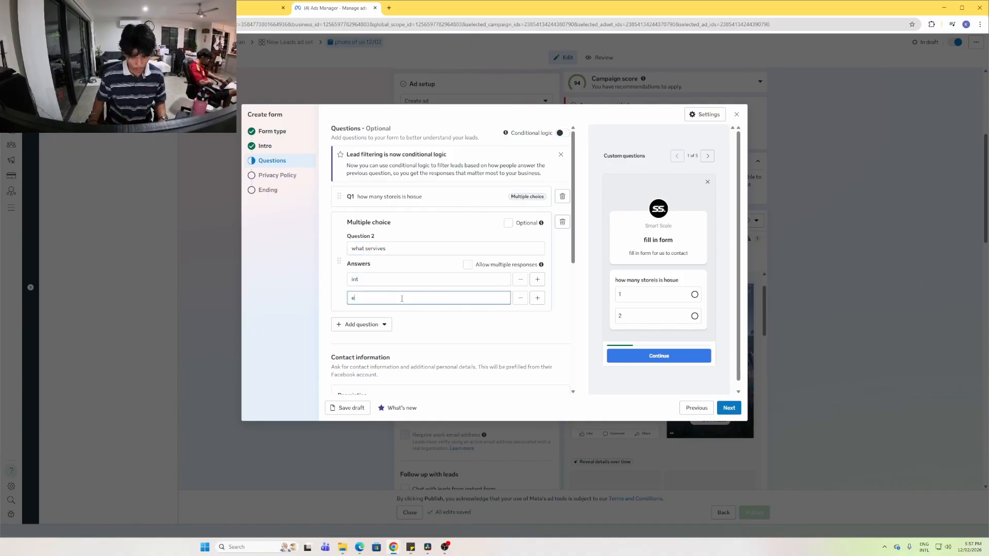
{"action": "type", "text": "x"}
Add question 3 'how lsoon would u' with first answer 'wiuth 2 day', then go to Privacy Policy
{"action": "left_click", "coordinate": [360, 325]}
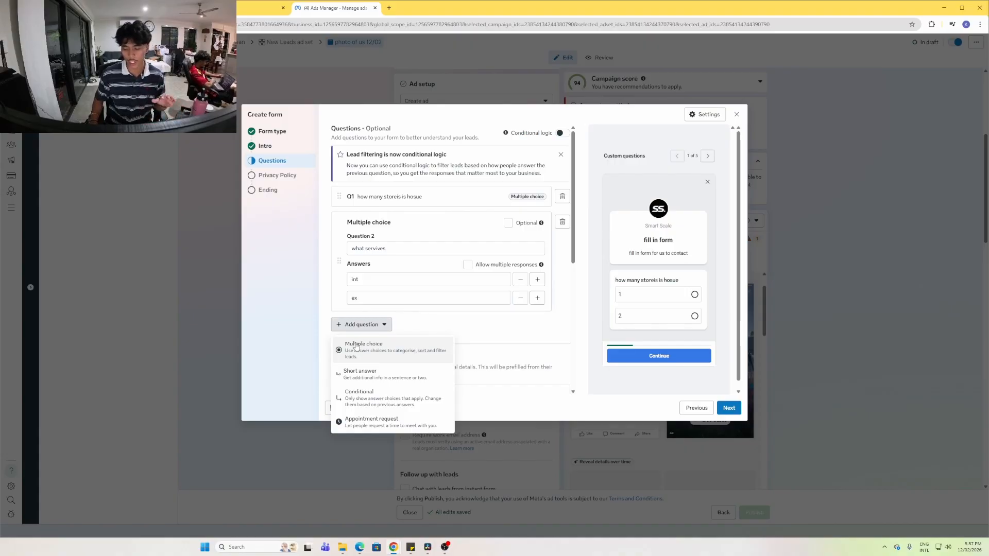
{"action": "left_click", "coordinate": [357, 346]}
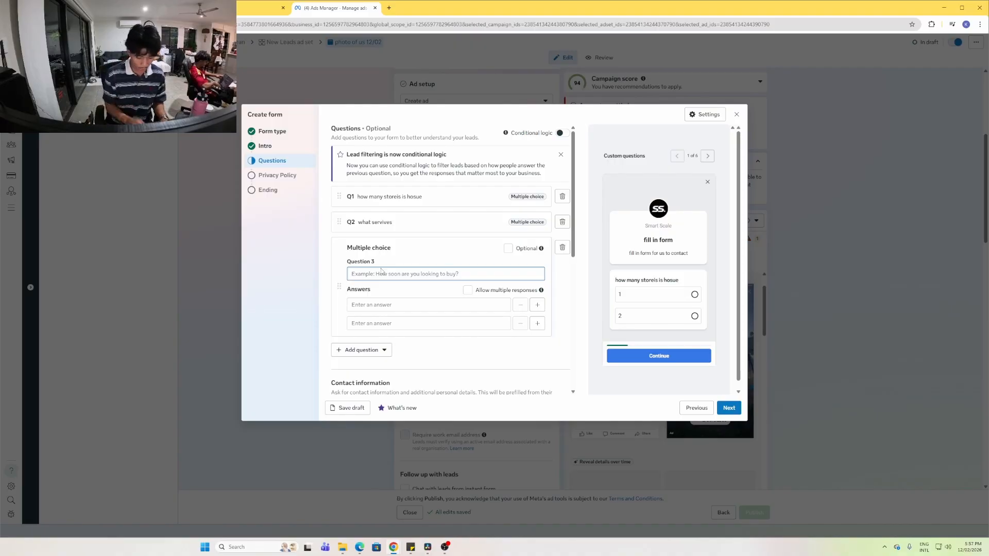
{"action": "type", "text": "how lsoon wou"}
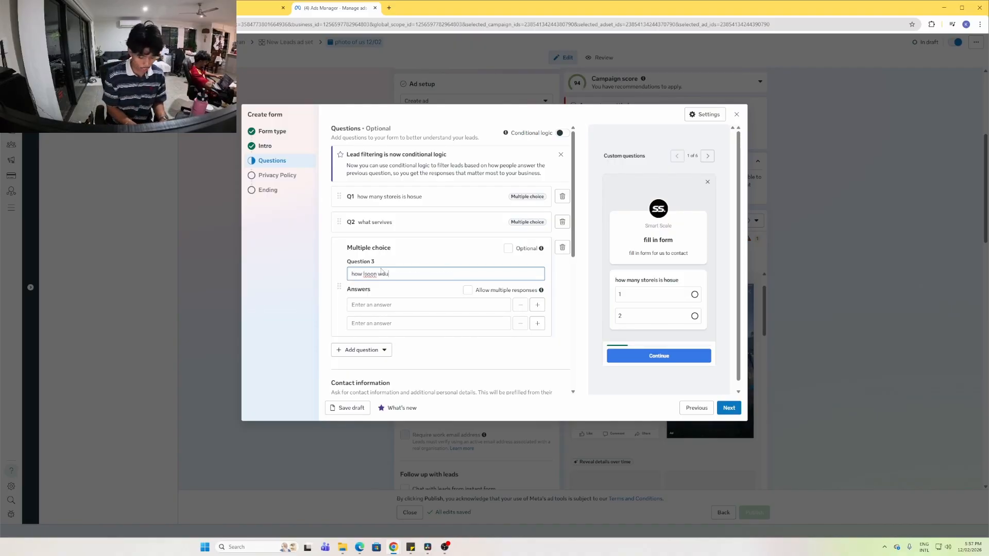
{"action": "type", "text": "ld u"}
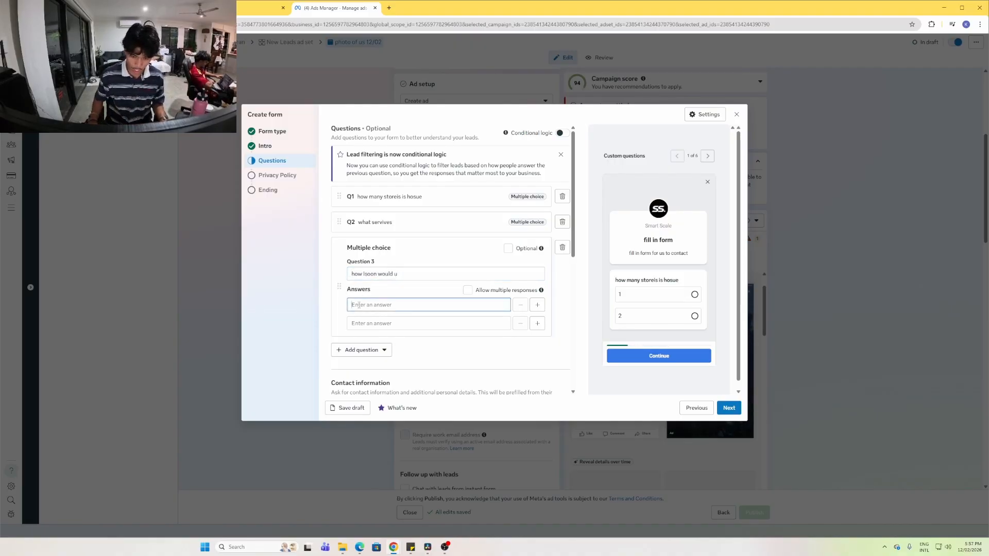
{"action": "left_click", "coordinate": [359, 304]}
{"action": "type", "text": "wiuth 2 day"}
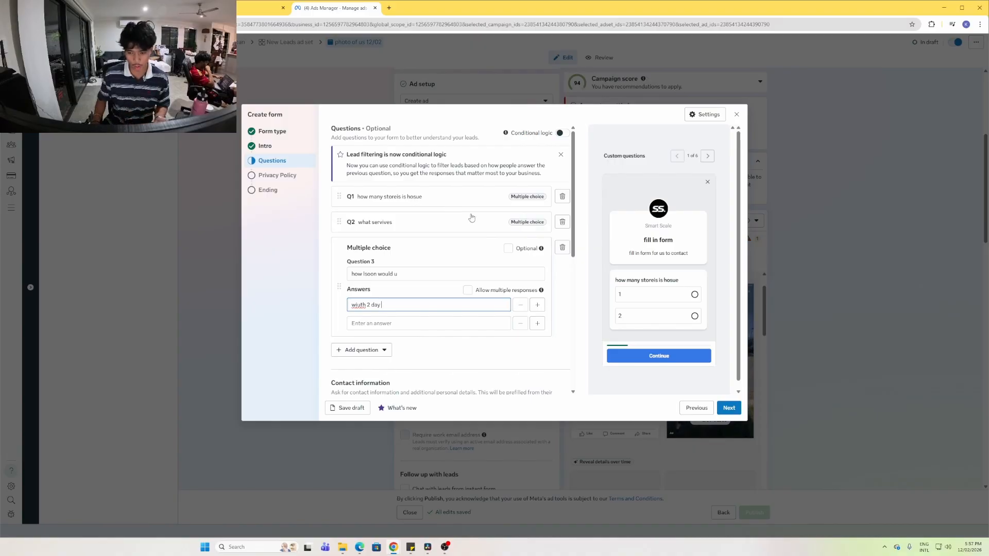
{"action": "left_click", "coordinate": [729, 408]}
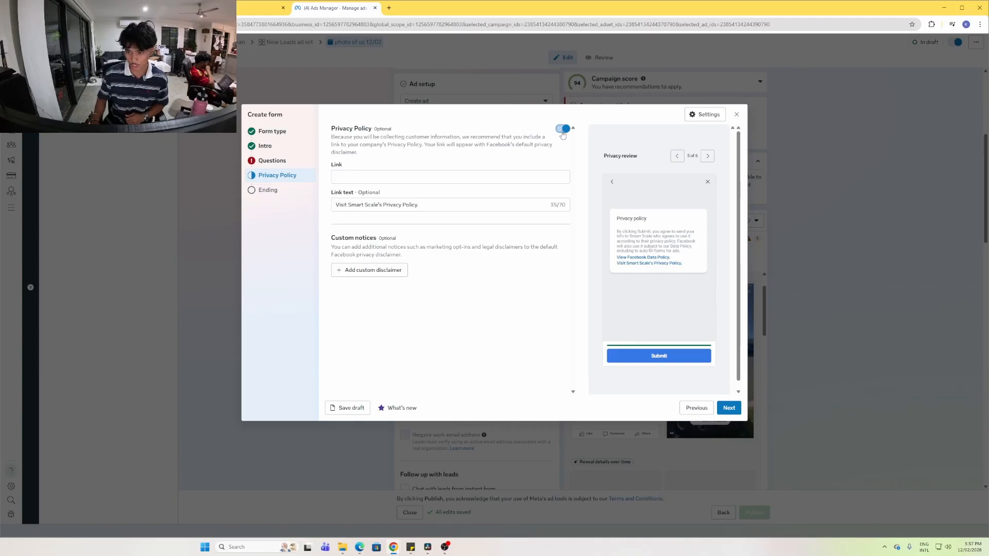
Switch off the privacy policy link and replace the ending description with a thank-you message
{"action": "left_click", "coordinate": [563, 130]}
{"action": "left_click", "coordinate": [729, 408]}
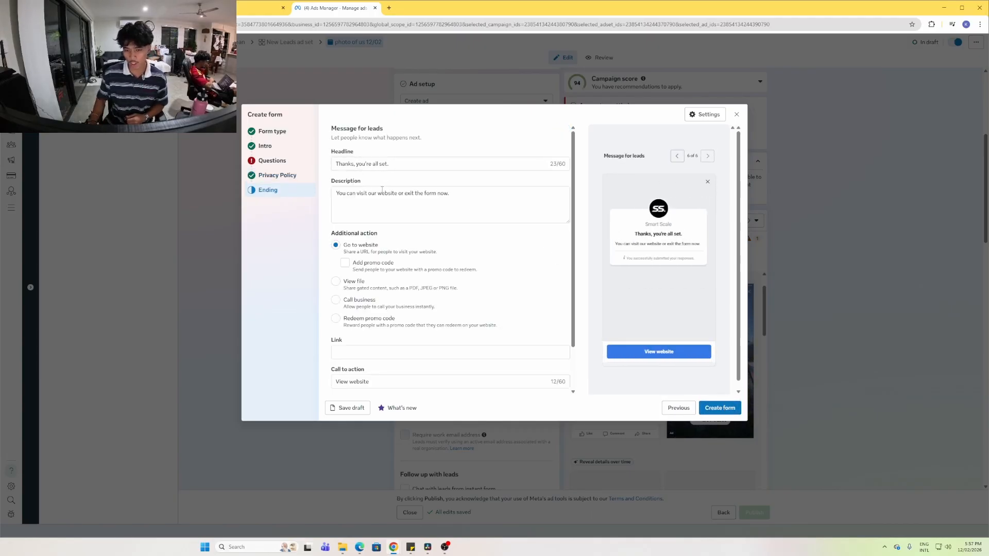
{"action": "triple_click", "coordinate": [382, 191]}
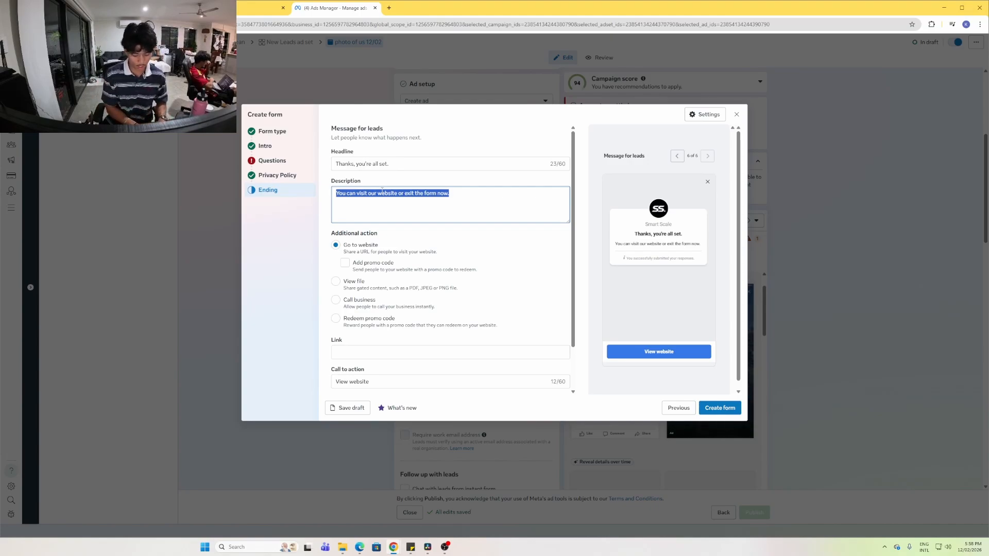
{"action": "type", "text": "thankas you foir coibntacin"}
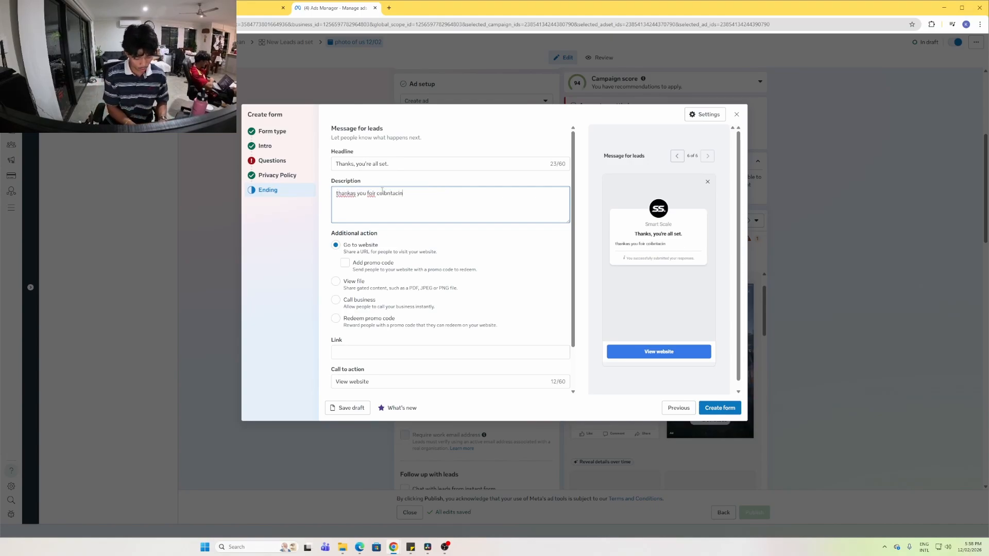
{"action": "type", "text": "g us we will b"}
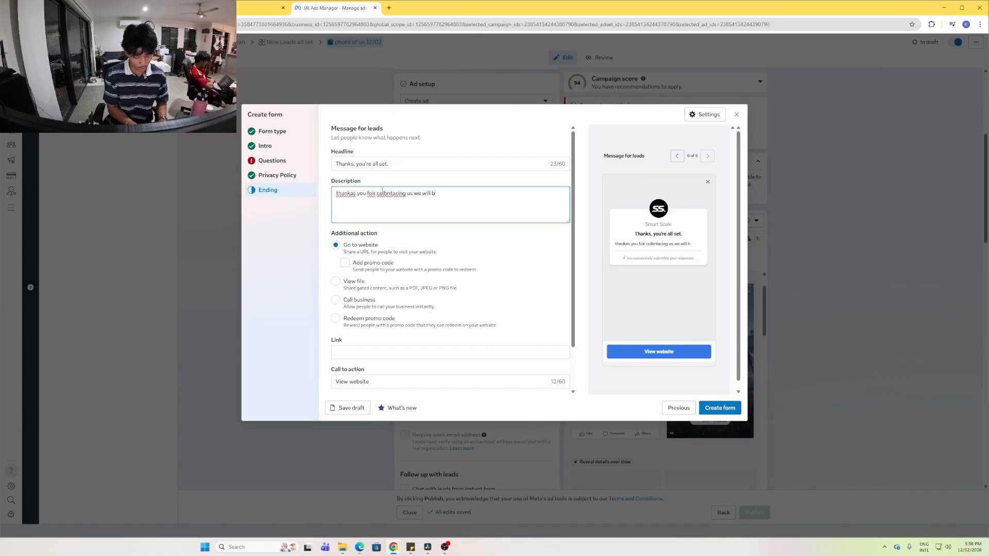
{"action": "type", "text": "ack to you within 24"}
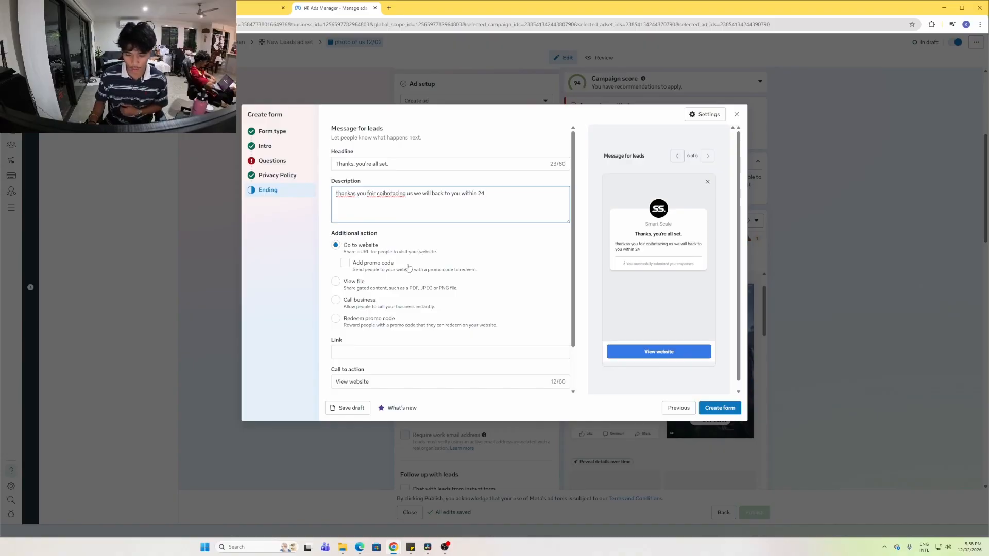
{"action": "left_click", "coordinate": [391, 356]}
{"action": "scroll", "coordinate": [407, 336], "scroll_direction": "down", "scroll_amount": 1}
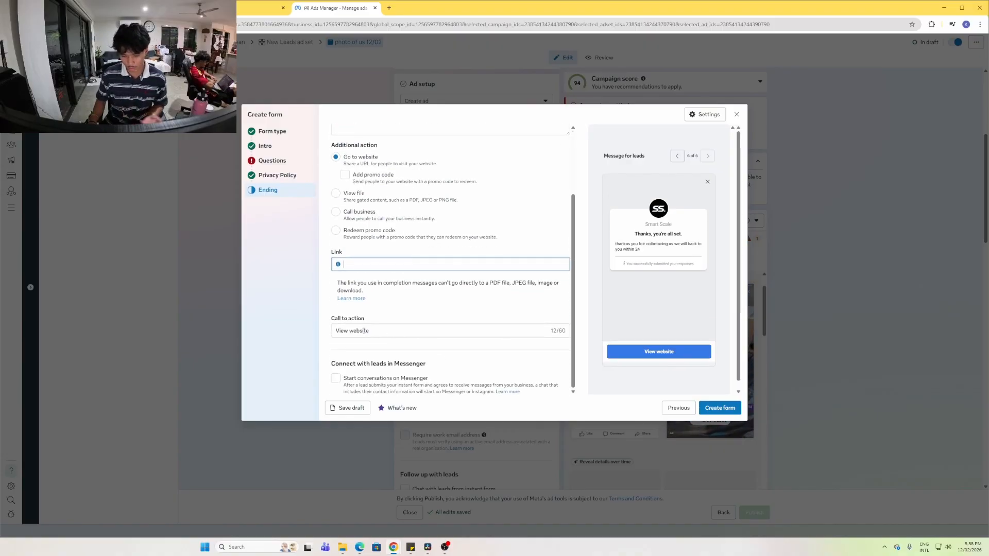
{"action": "left_click", "coordinate": [407, 326]}
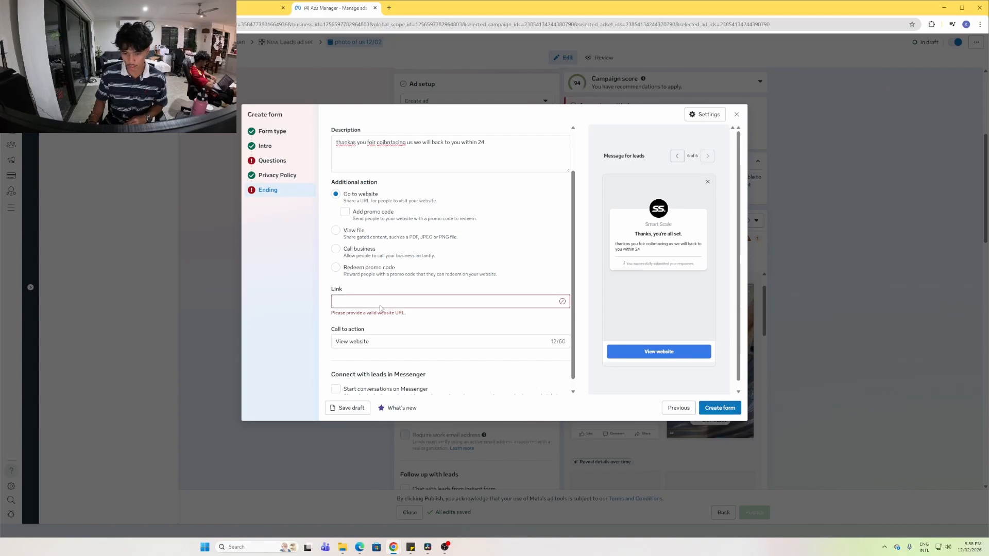
{"action": "type", "text": "www"}
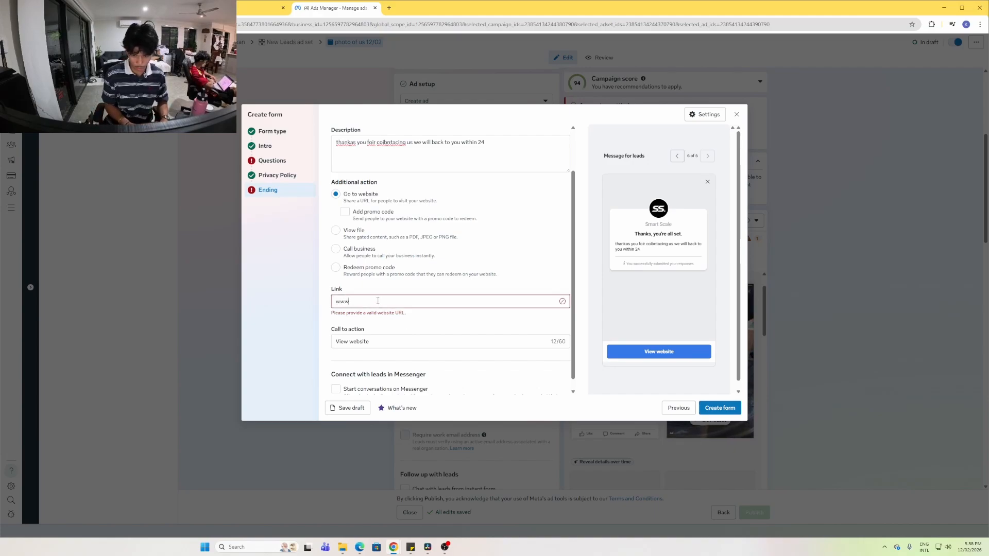
{"action": "type", "text": ".smartscale"}
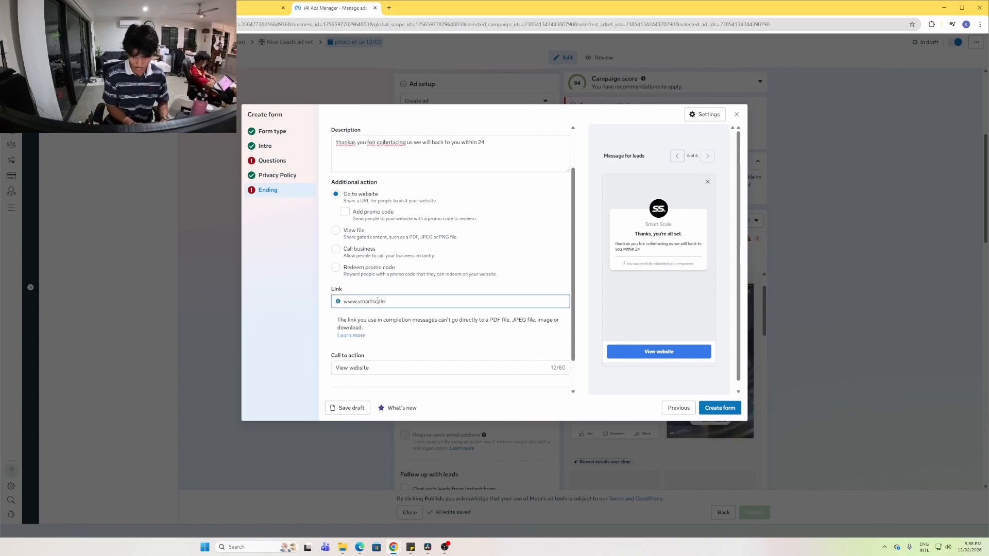
{"action": "type", "text": "consulting"}
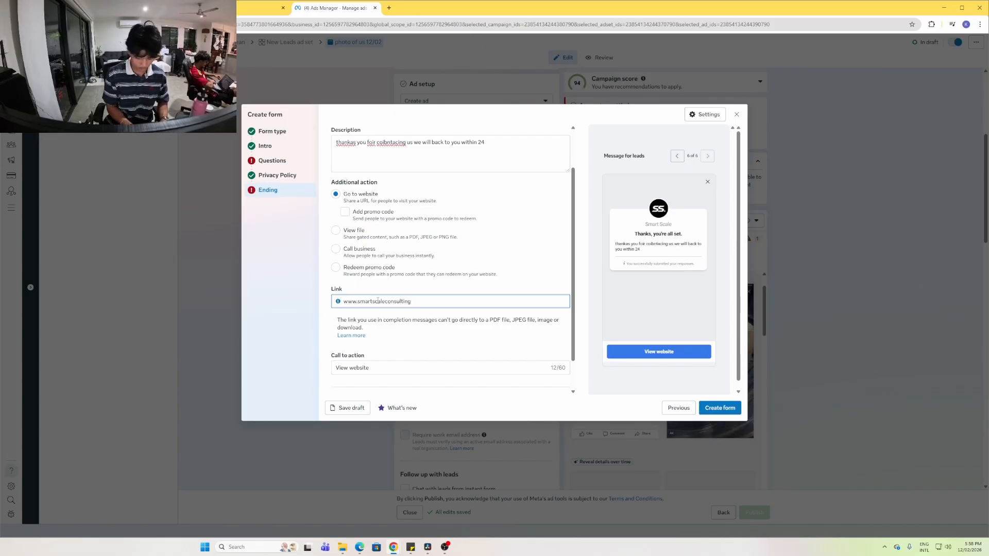
{"action": "type", "text": ".com"}
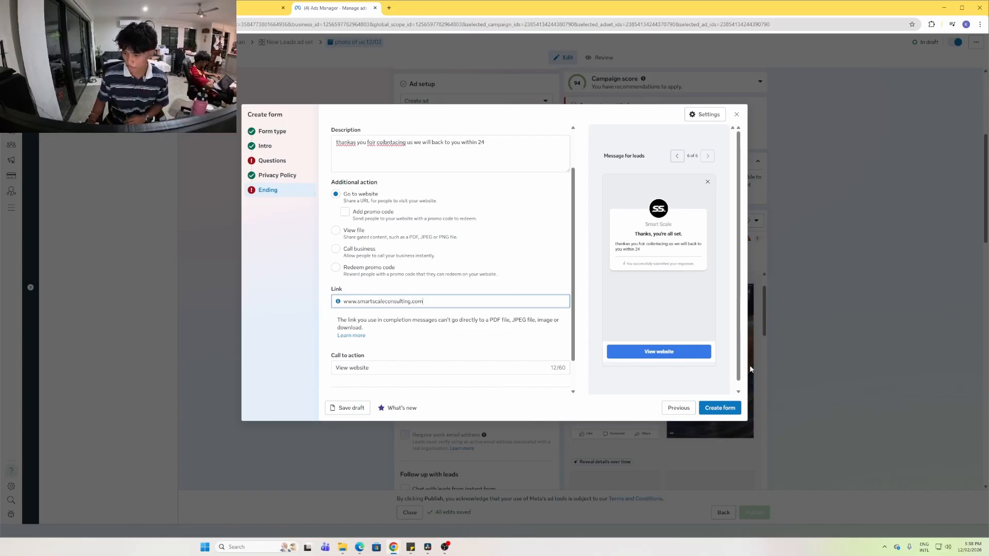
{"action": "left_click", "coordinate": [717, 409]}
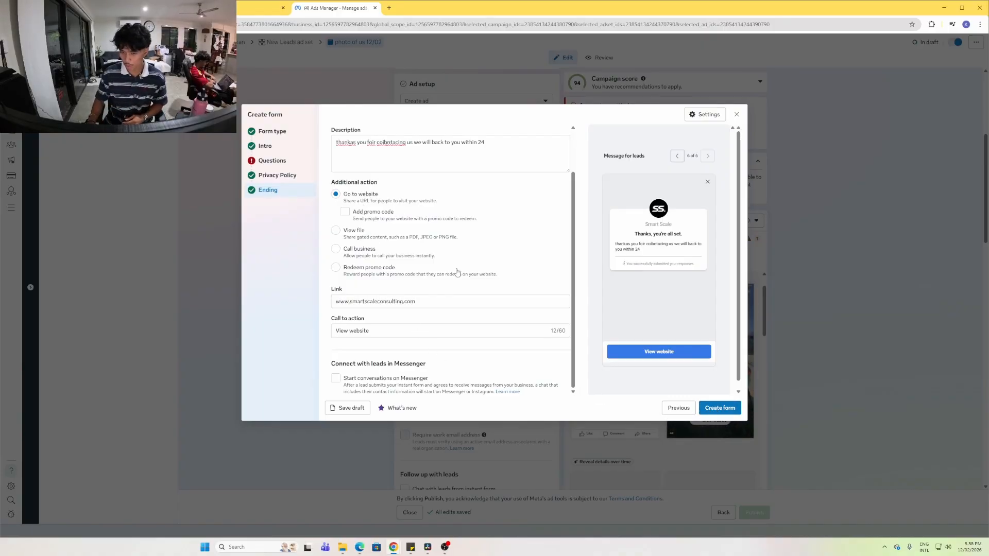
{"action": "scroll", "coordinate": [459, 255], "scroll_direction": "up", "scroll_amount": 1}
{"action": "scroll", "coordinate": [412, 247], "scroll_direction": "down", "scroll_amount": 1}
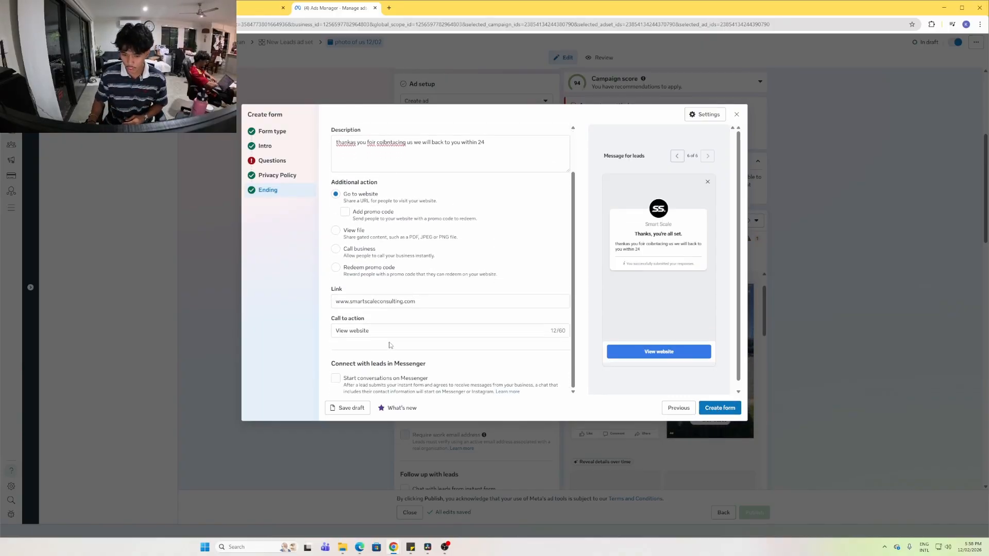
Remove the website link, make the ending call the business on an Australian +61 phone number, and create the form
{"action": "left_click", "coordinate": [352, 301]}
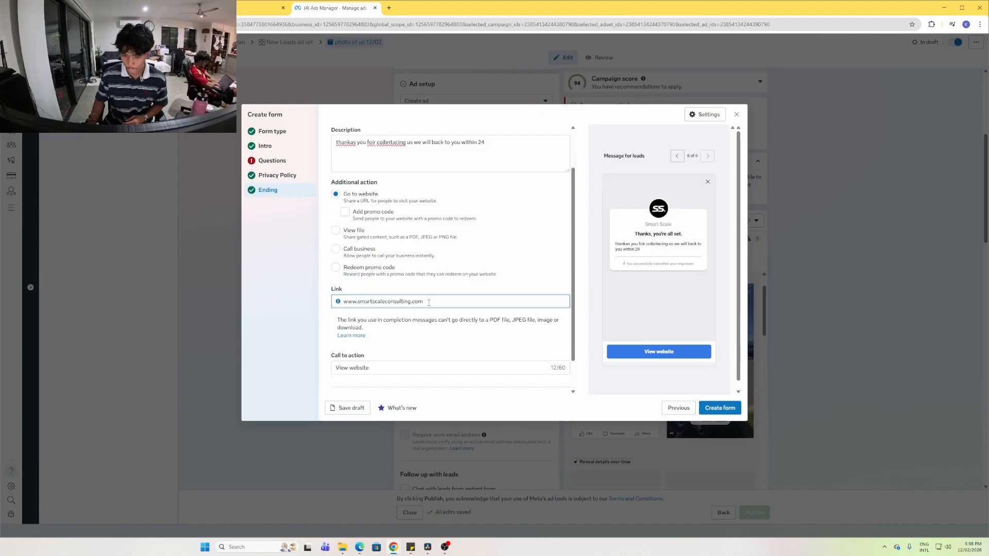
{"action": "triple_click", "coordinate": [449, 298]}
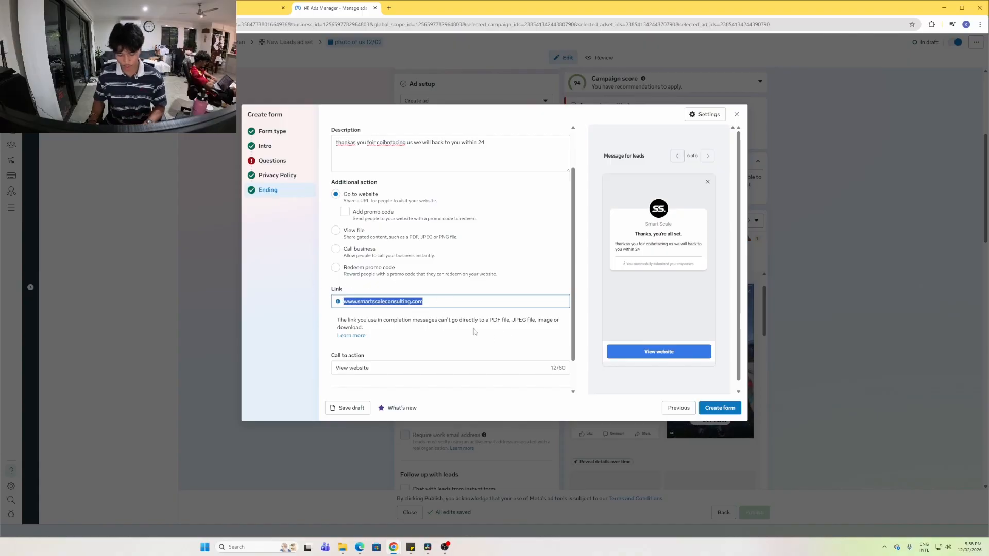
{"action": "key", "text": "BackSpace"}
{"action": "left_click", "coordinate": [350, 251]}
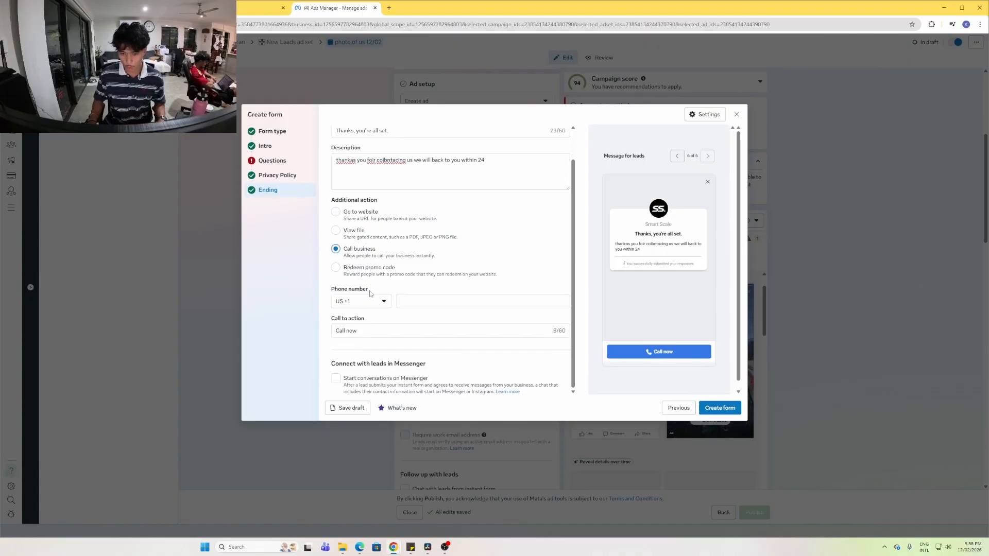
{"action": "left_click", "coordinate": [370, 300]}
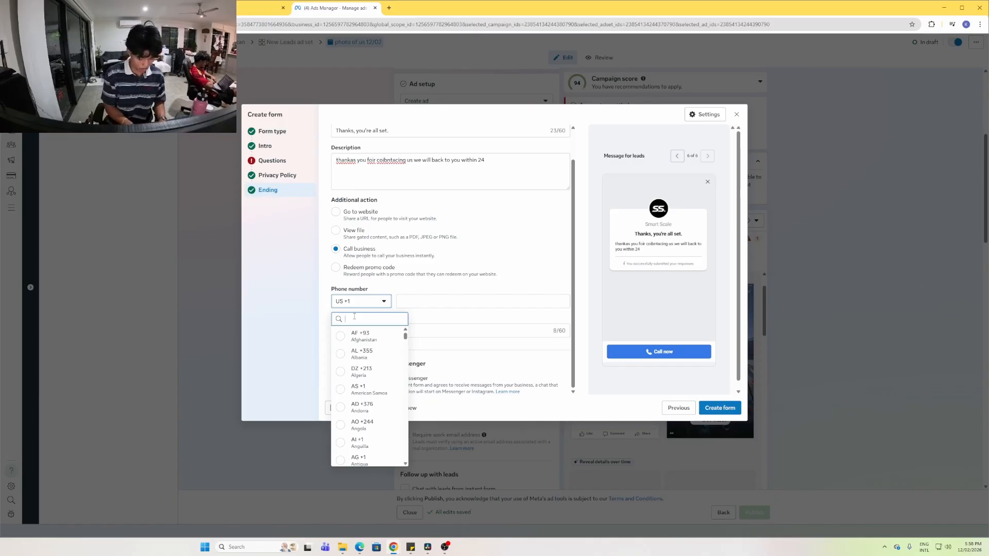
{"action": "type", "text": "61"}
{"action": "left_click", "coordinate": [361, 336]}
{"action": "left_click", "coordinate": [429, 301]}
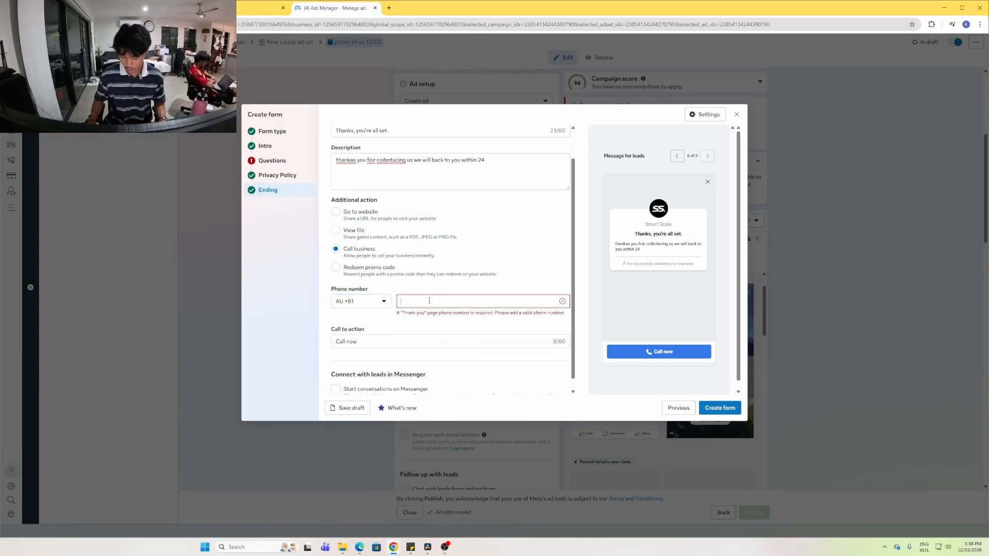
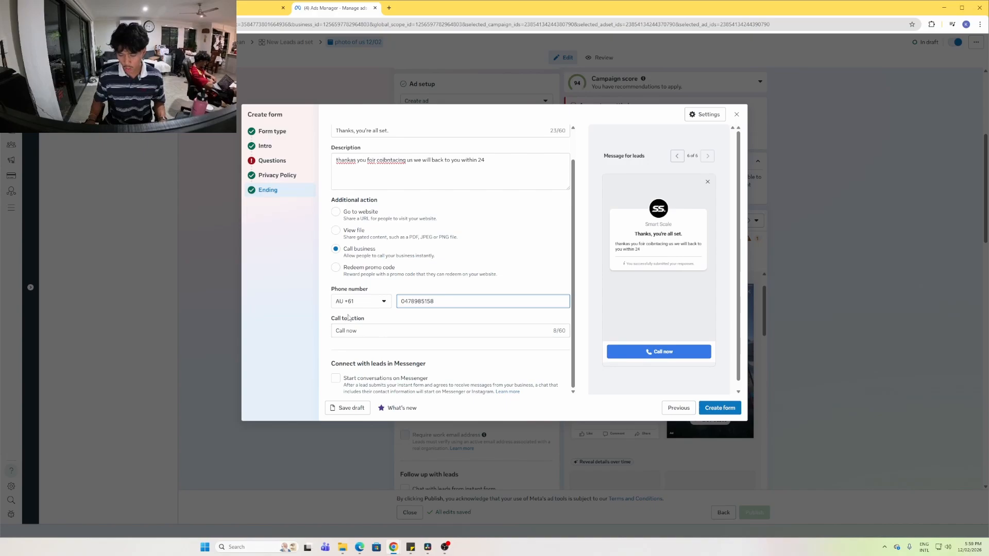
{"action": "left_click", "coordinate": [722, 408]}
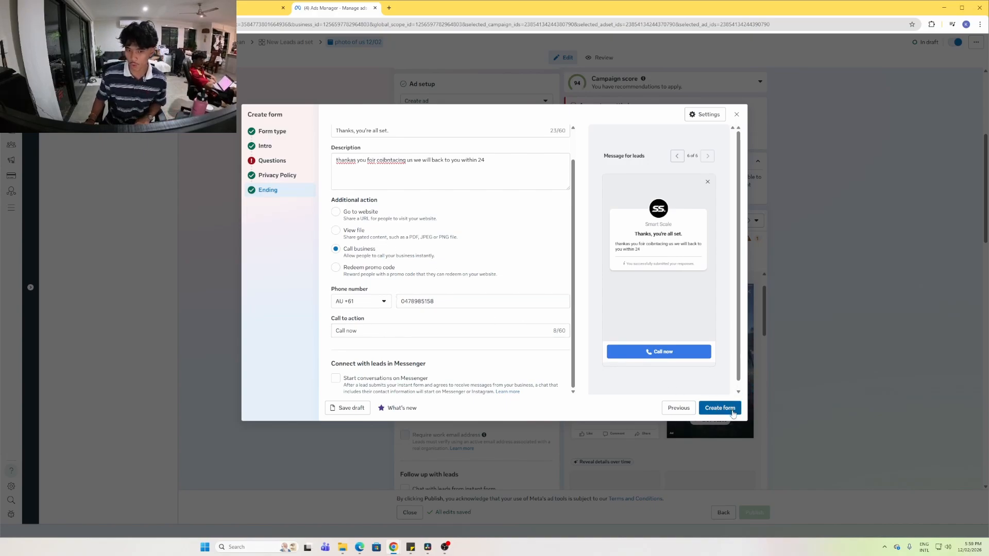
Back on the Questions step, enter the description 'fill in so we can knwo deatials'
{"action": "left_click", "coordinate": [283, 161]}
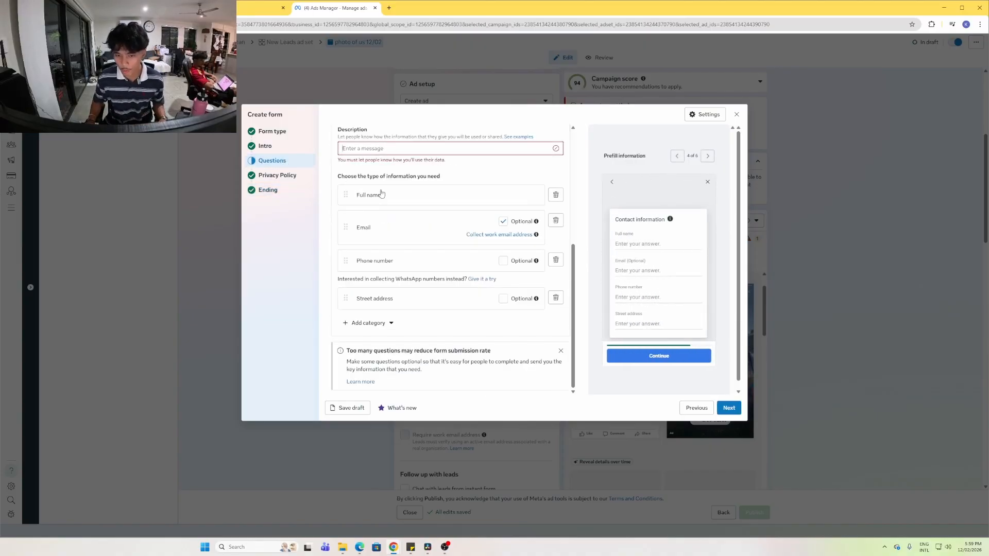
{"action": "scroll", "coordinate": [382, 194], "scroll_direction": "up", "scroll_amount": 2}
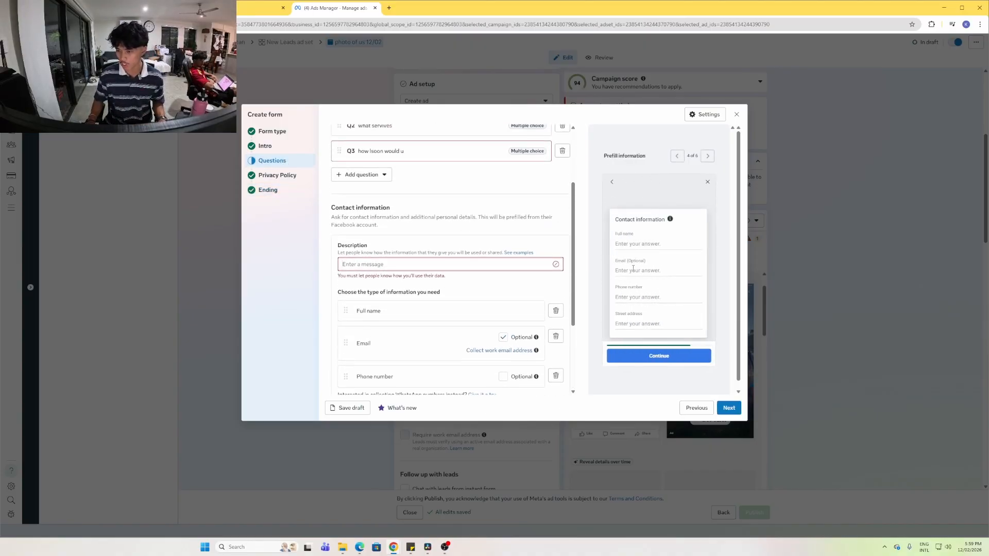
{"action": "type", "text": "fi"}
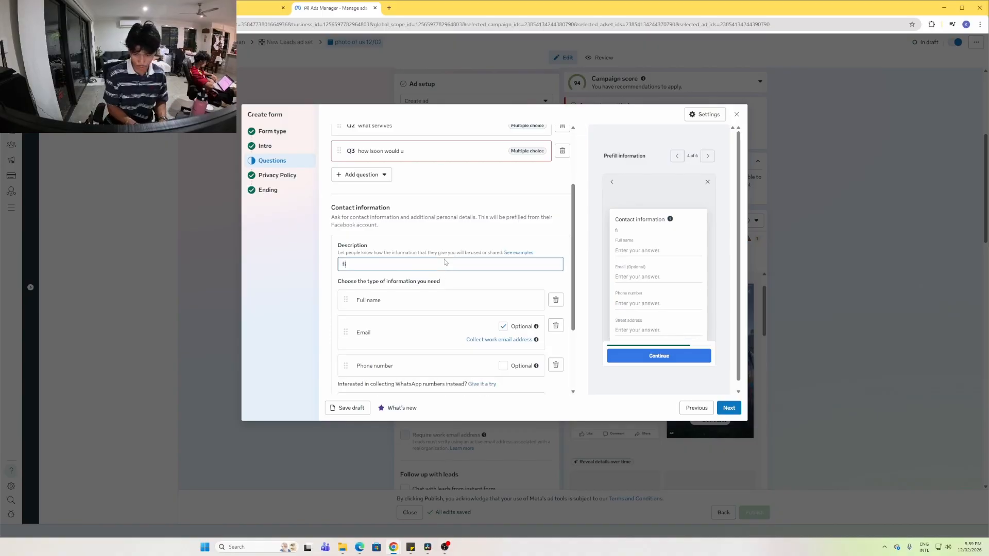
{"action": "type", "text": "ll in so we"}
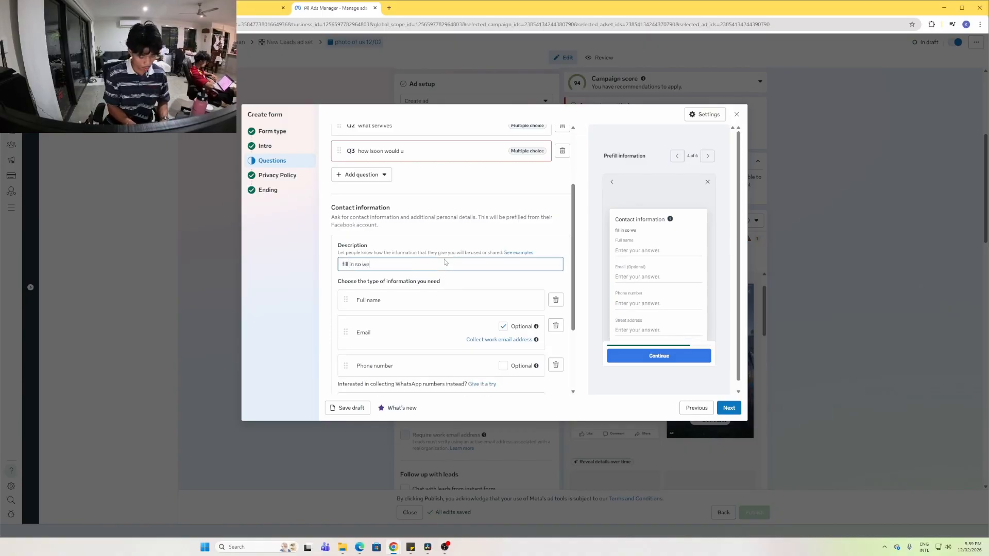
{"action": "type", "text": " can knwo deatials"}
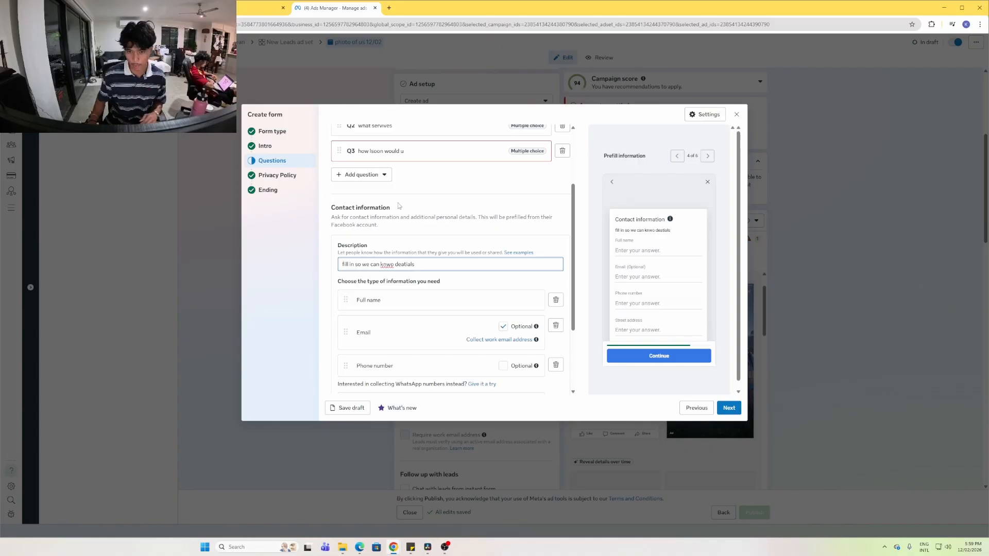
Add 'wiuthi 1 week' as Q3's second answer and create the lead form
{"action": "left_click", "coordinate": [444, 152]}
{"action": "left_click", "coordinate": [382, 227]}
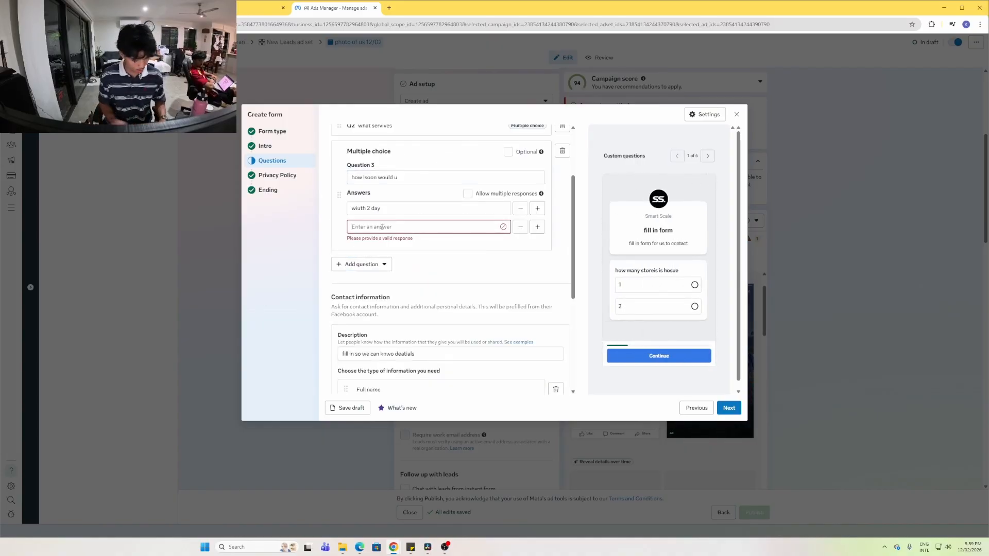
{"action": "type", "text": "wiuthi 1 week"}
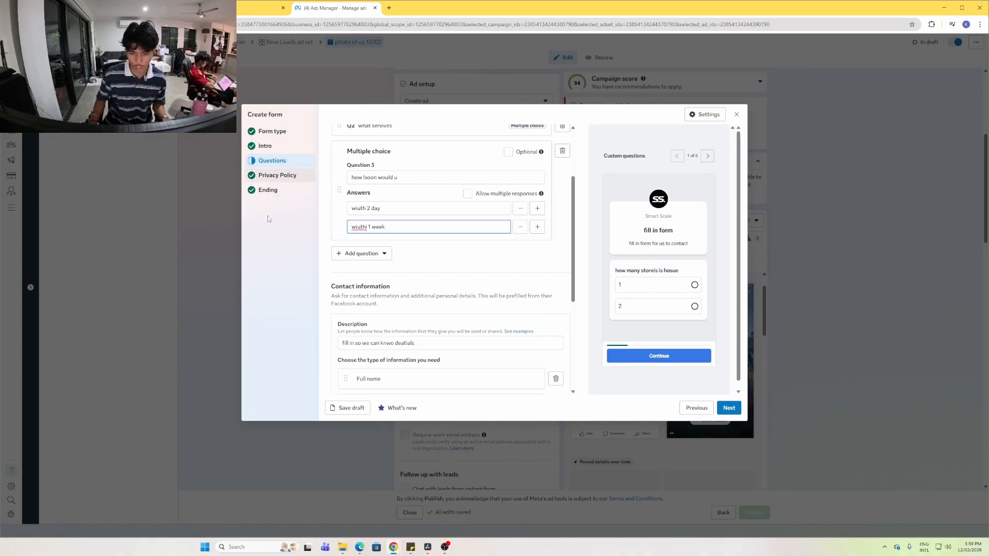
{"action": "left_click", "coordinate": [281, 189]}
{"action": "left_click", "coordinate": [708, 408]}
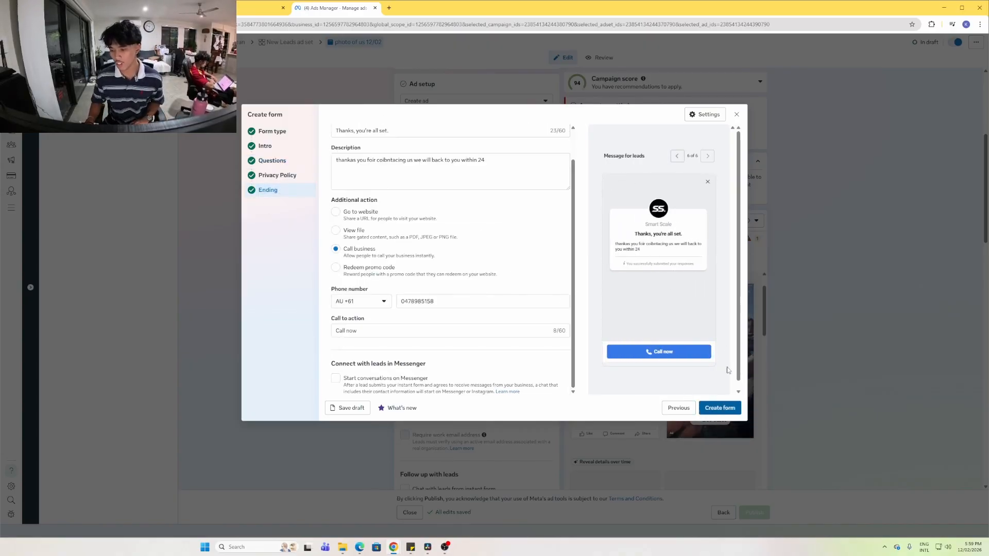
Scroll the ad setup to confirm the lead form is attached and open the ad's options
{"action": "scroll", "coordinate": [297, 200], "scroll_direction": "up", "scroll_amount": 7}
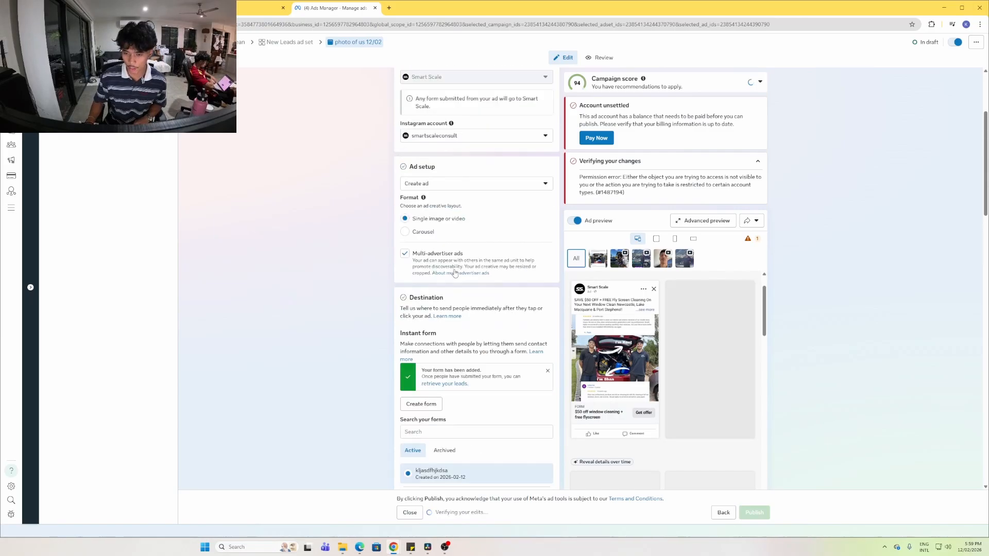
{"action": "scroll", "coordinate": [296, 200], "scroll_direction": "down", "scroll_amount": 4}
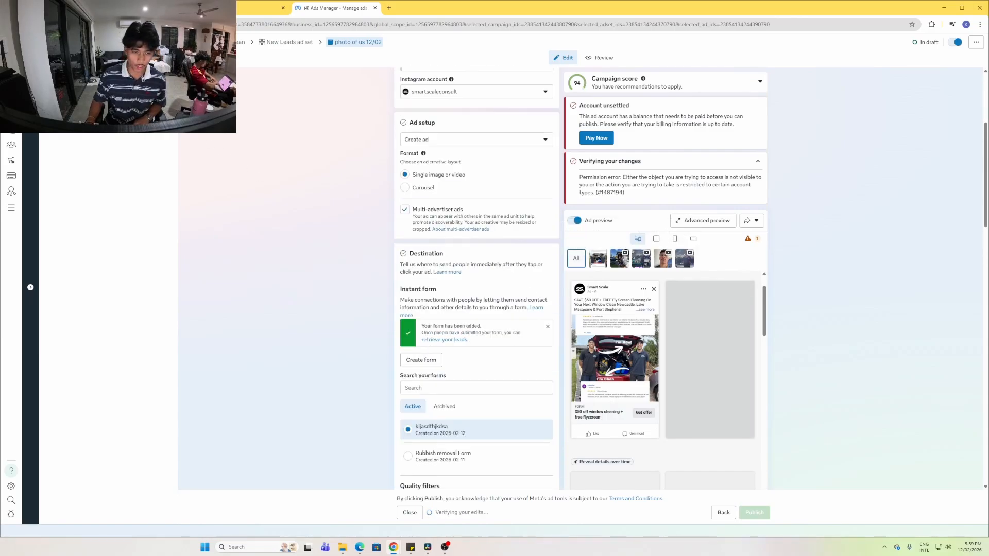
{"action": "scroll", "coordinate": [412, 230], "scroll_direction": "down", "scroll_amount": 4}
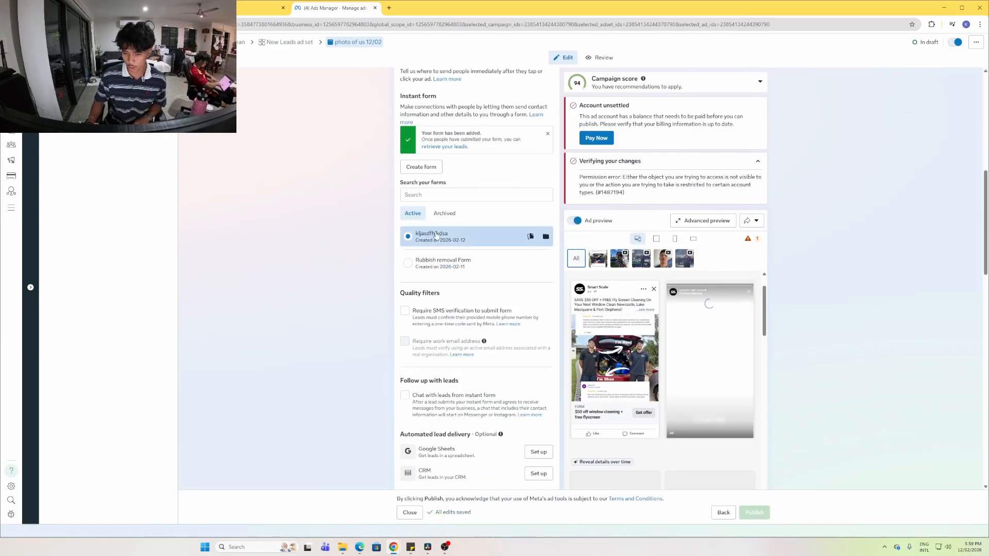
{"action": "scroll", "coordinate": [435, 235], "scroll_direction": "down", "scroll_amount": 3}
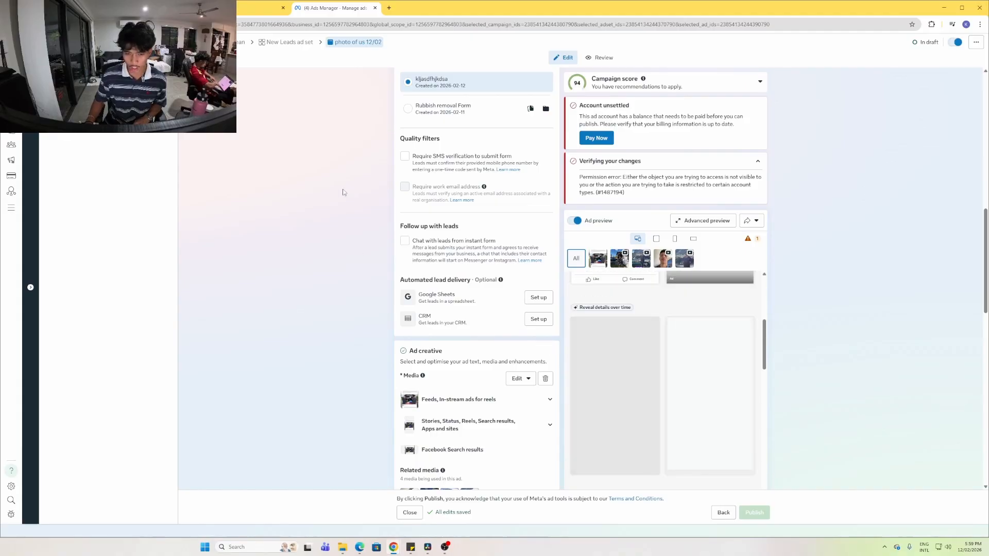
{"action": "left_click", "coordinate": [165, 92]}
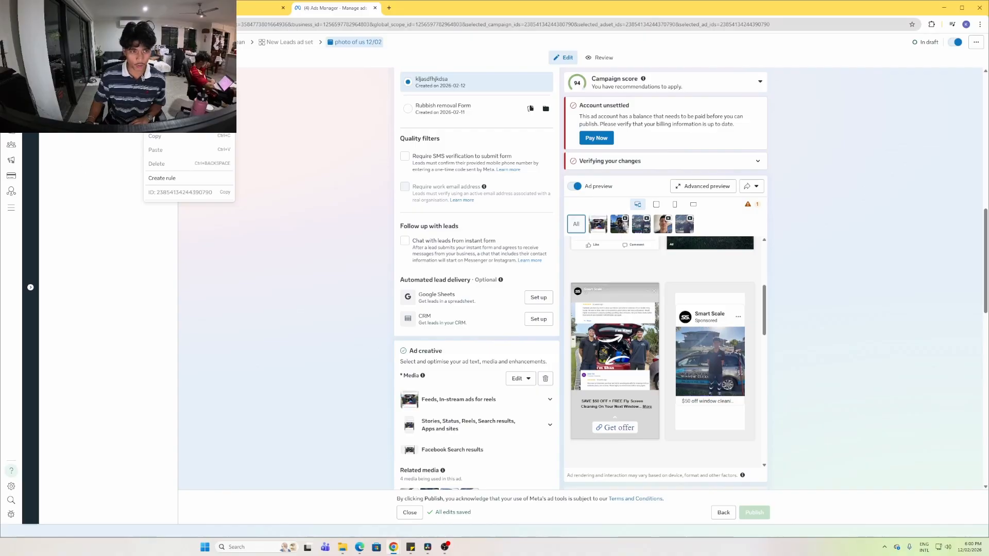
Switch to the Miro board and pan to the CBO Campaign diagram
{"action": "key", "text": "ctrl+Tab"}
{"action": "left_click_drag", "start_coordinate": [122, 184], "coordinate": [487, 387]}
{"action": "left_click_drag", "start_coordinate": [205, 136], "coordinate": [576, 57]}
{"action": "left_click_drag", "start_coordinate": [559, 428], "coordinate": [467, 268]}
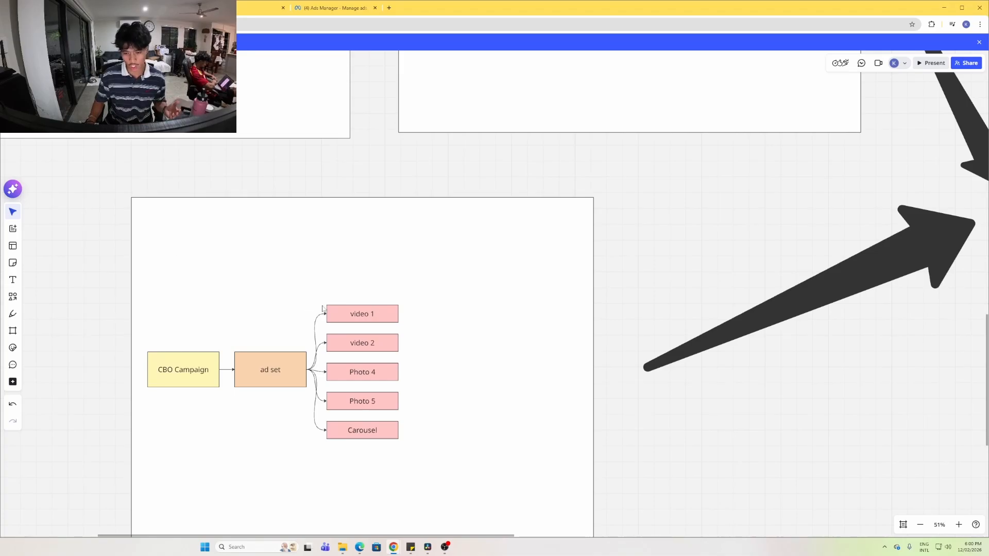
Pan and zoom the Miro board onto the results screenshot showing 74 leads at AU$8.31
{"action": "left_click_drag", "start_coordinate": [726, 315], "coordinate": [747, 250]}
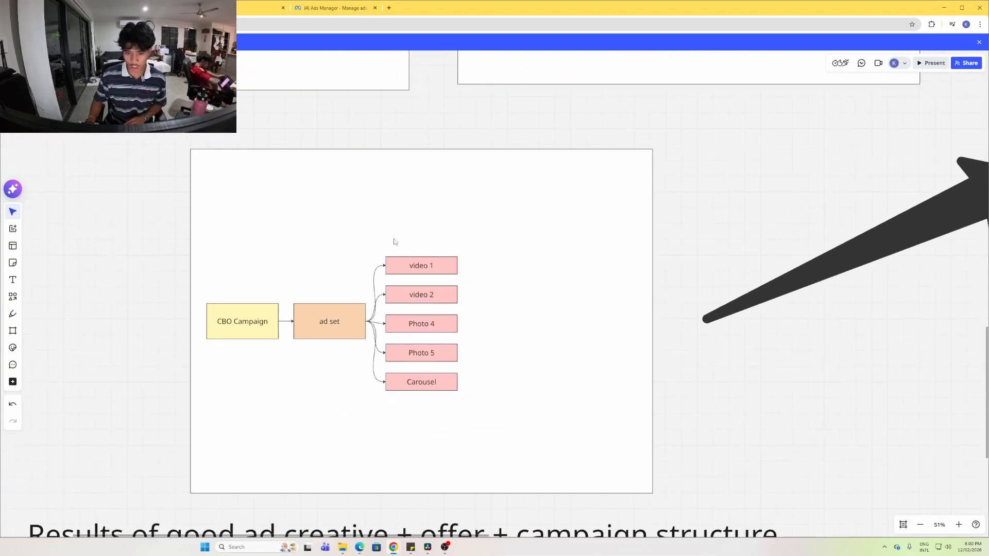
{"action": "scroll", "coordinate": [394, 241], "scroll_direction": "down", "scroll_amount": 3}
{"action": "scroll", "coordinate": [428, 134], "scroll_direction": "up", "scroll_amount": 4}
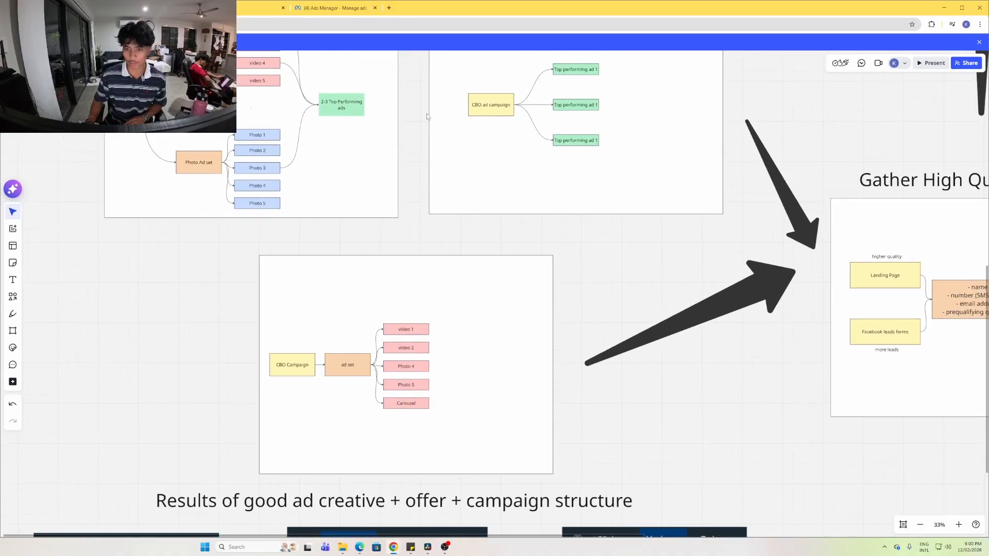
{"action": "scroll", "coordinate": [413, 190], "scroll_direction": "down", "scroll_amount": 2}
{"action": "scroll", "coordinate": [413, 189], "scroll_direction": "down", "scroll_amount": 2}
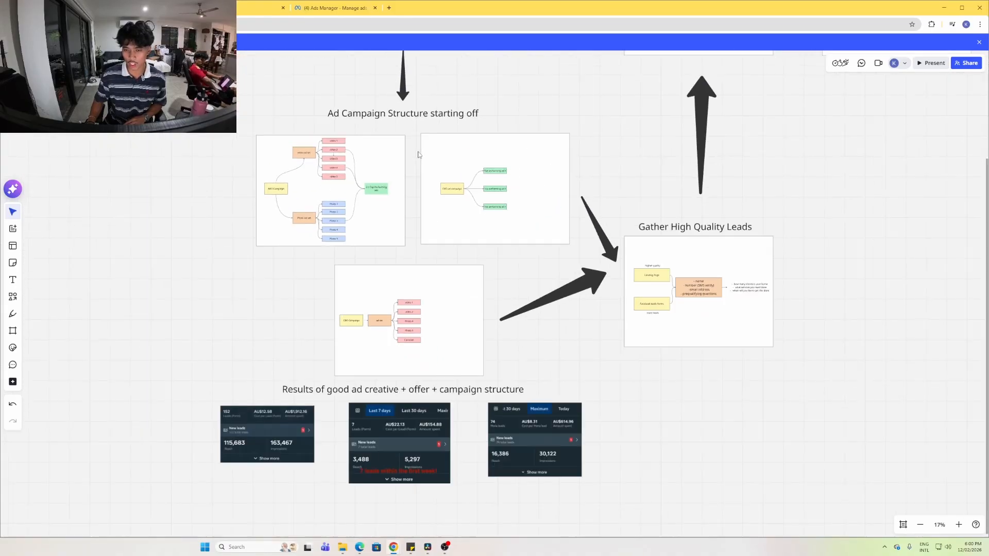
{"action": "scroll", "coordinate": [516, 217], "scroll_direction": "up", "scroll_amount": 4}
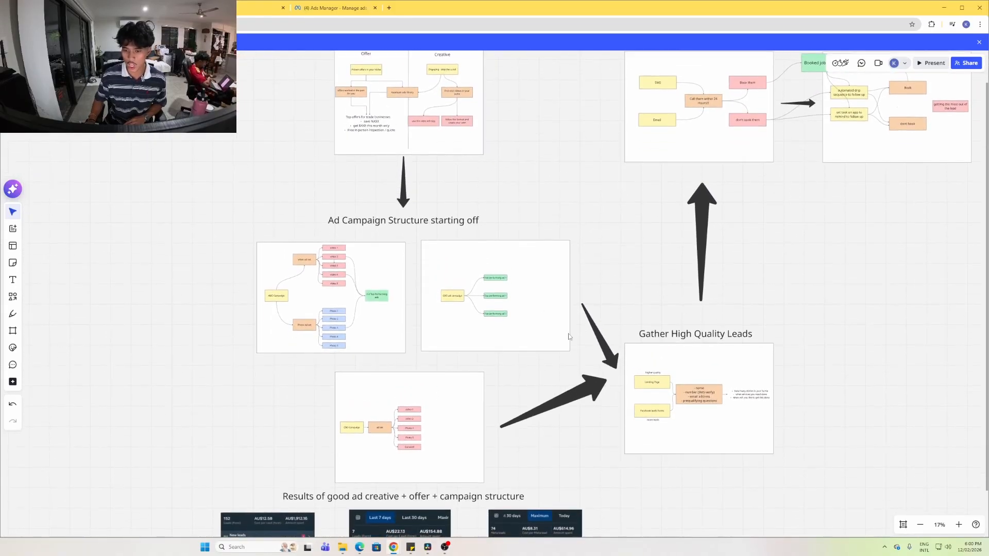
{"action": "scroll", "coordinate": [570, 344], "scroll_direction": "up", "scroll_amount": 2}
{"action": "left_click_drag", "start_coordinate": [424, 368], "coordinate": [424, 137]}
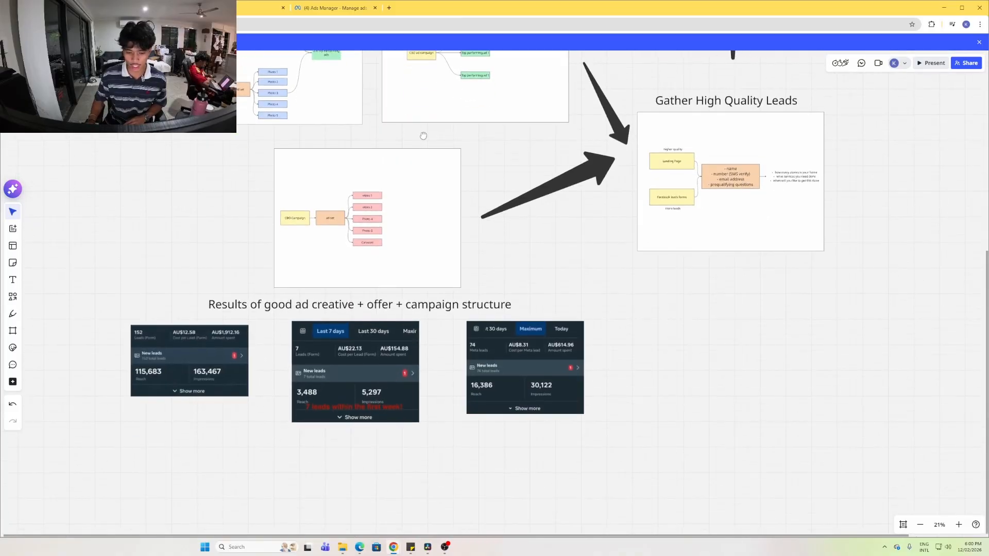
{"action": "scroll", "coordinate": [506, 392], "scroll_direction": "up", "scroll_amount": 8}
{"action": "left_click_drag", "start_coordinate": [734, 330], "coordinate": [597, 277]}
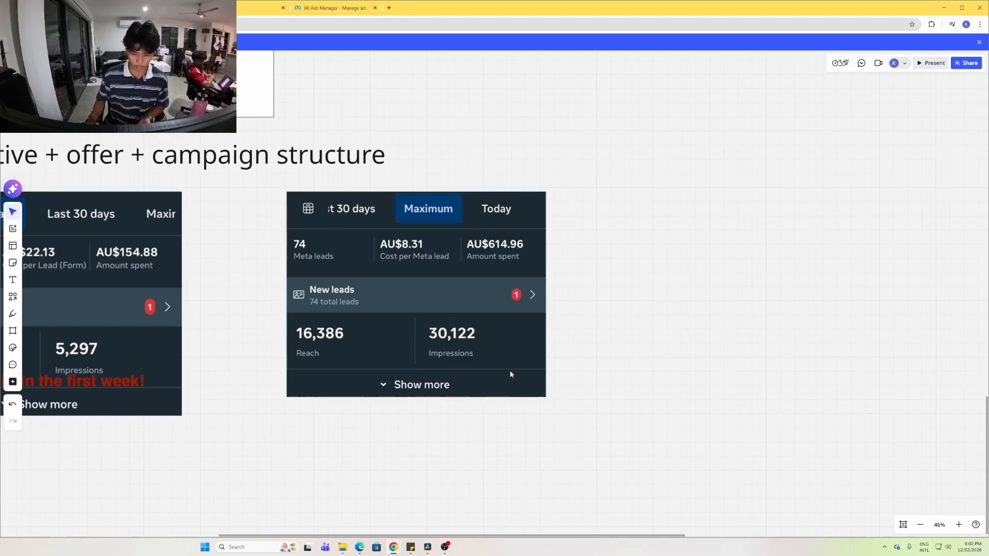
Pan across the 152-lead, 7-lead and 74-lead results cards, then zoom out to 36% to fit all three
{"action": "left_click_drag", "start_coordinate": [206, 286], "coordinate": [211, 286]}
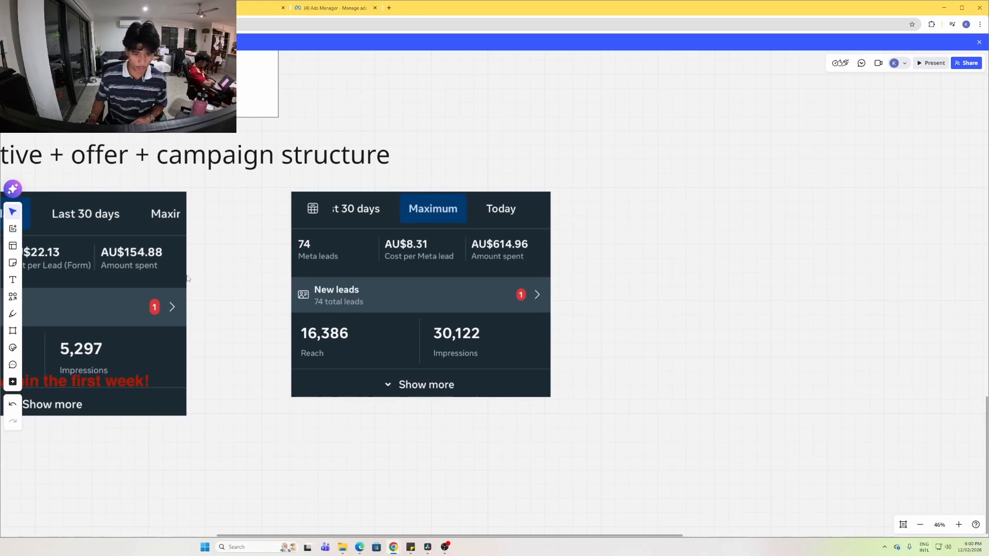
{"action": "left_click_drag", "start_coordinate": [188, 277], "coordinate": [332, 260]}
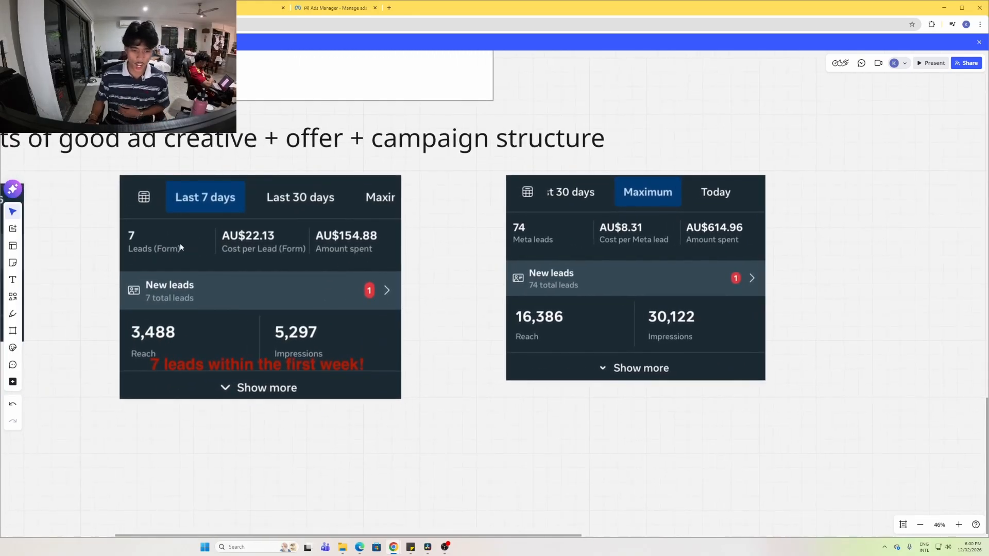
{"action": "left_click_drag", "start_coordinate": [131, 243], "coordinate": [204, 251]}
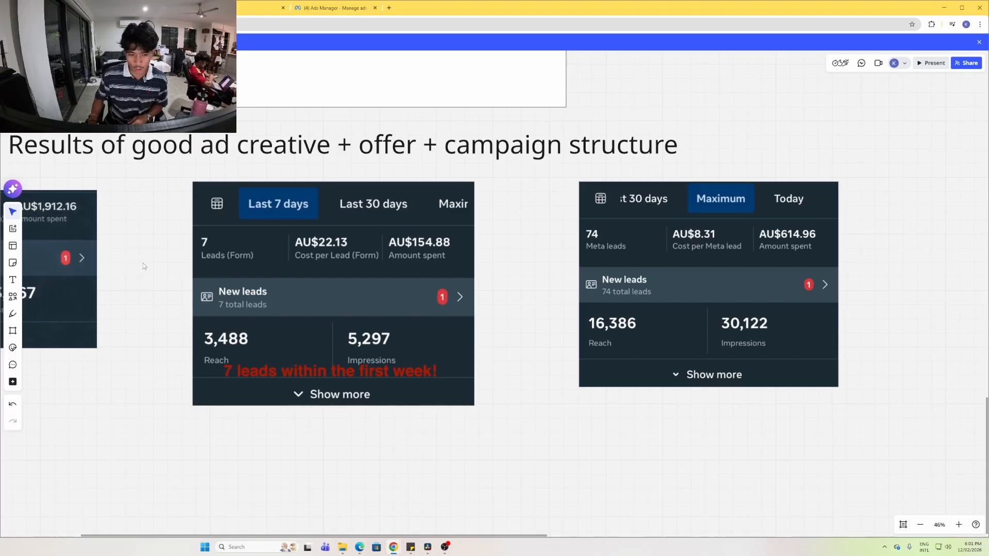
{"action": "left_click_drag", "start_coordinate": [143, 263], "coordinate": [475, 223]}
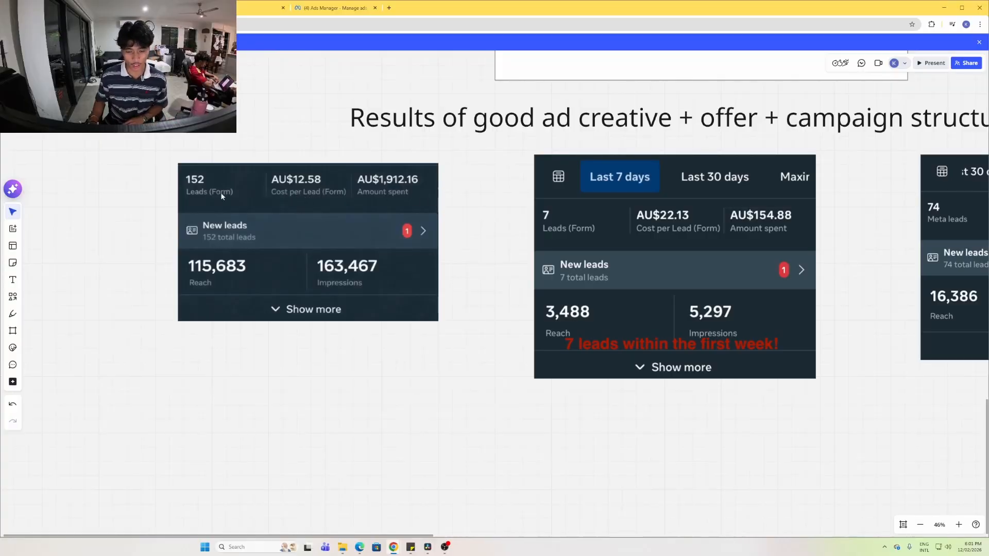
{"action": "scroll", "coordinate": [488, 191], "scroll_direction": "down", "scroll_amount": 3}
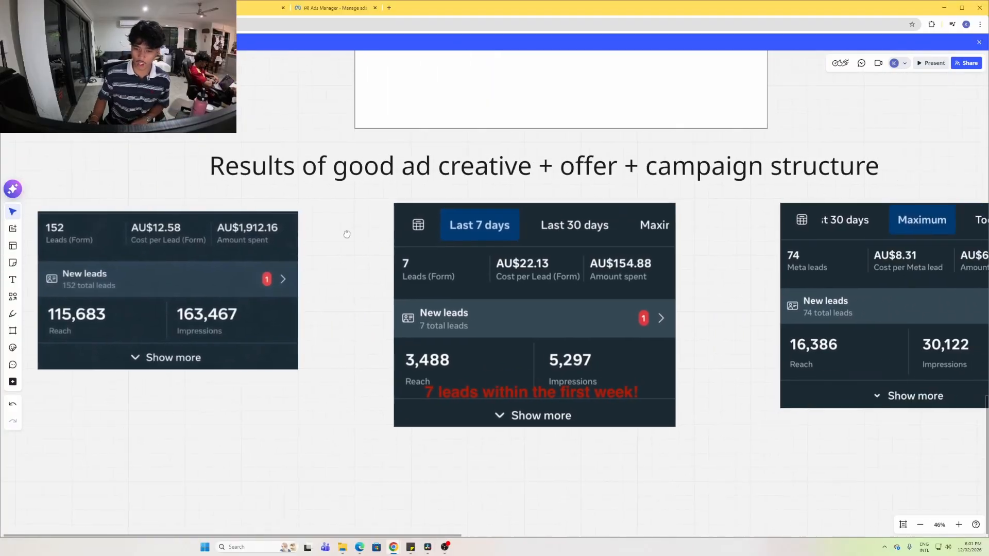
Pan to the Gather High Quality Leads landing page vs lead form diagram and up its arrow
{"action": "left_click_drag", "start_coordinate": [794, 110], "coordinate": [734, 184]}
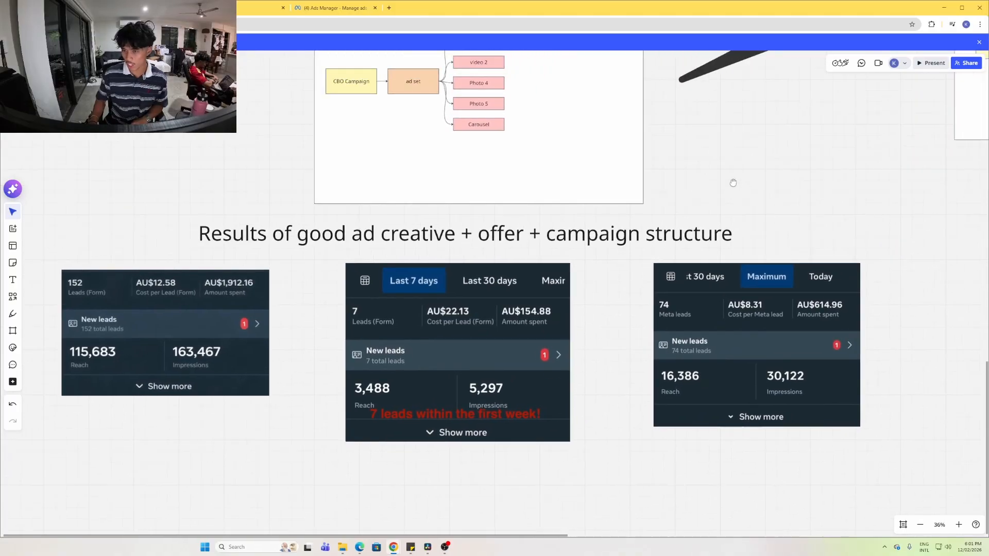
{"action": "left_click_drag", "start_coordinate": [764, 81], "coordinate": [380, 225]}
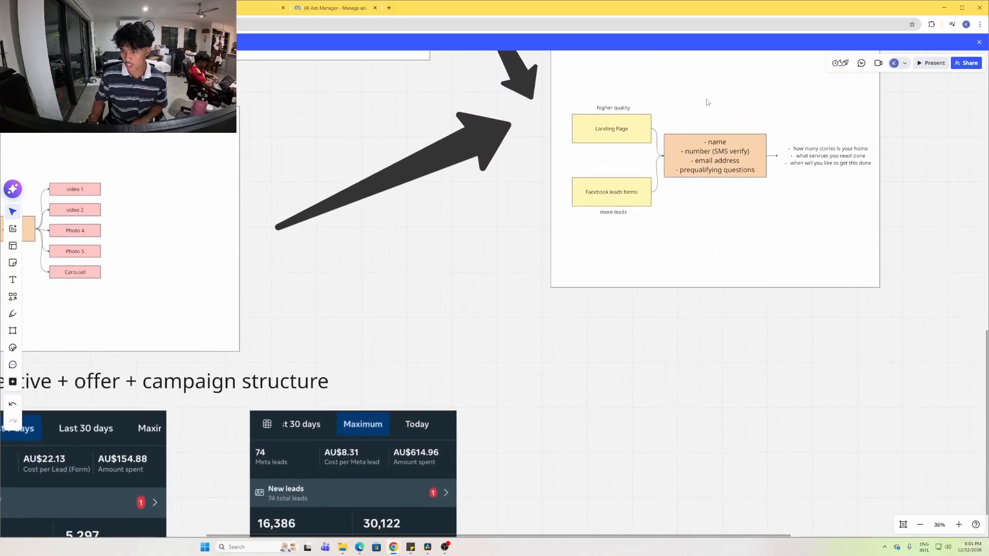
{"action": "left_click_drag", "start_coordinate": [706, 100], "coordinate": [490, 148]}
{"action": "left_click_drag", "start_coordinate": [584, 113], "coordinate": [515, 150]}
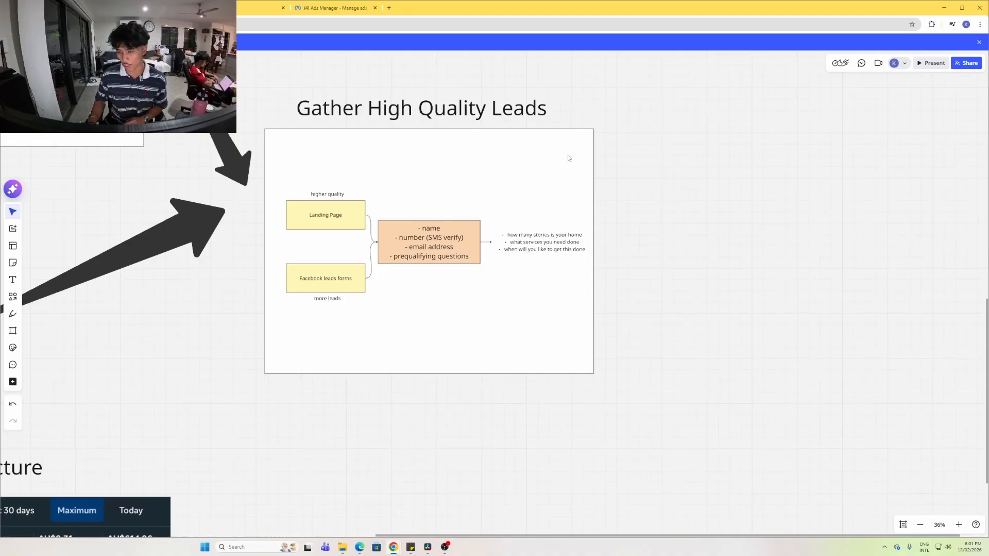
{"action": "left_click_drag", "start_coordinate": [568, 155], "coordinate": [570, 167]}
{"action": "scroll", "coordinate": [570, 166], "scroll_direction": "up", "scroll_amount": 5}
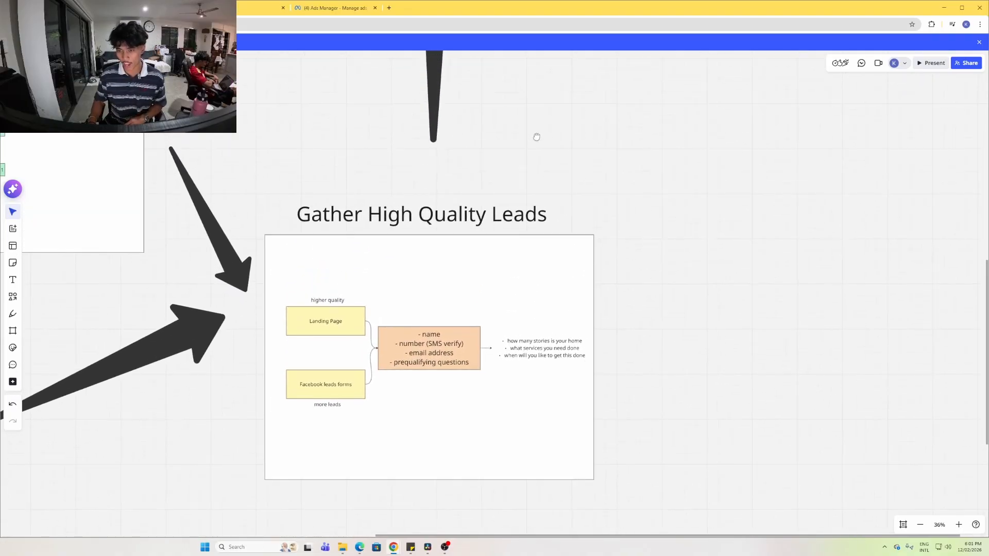
{"action": "scroll", "coordinate": [546, 200], "scroll_direction": "up", "scroll_amount": 4}
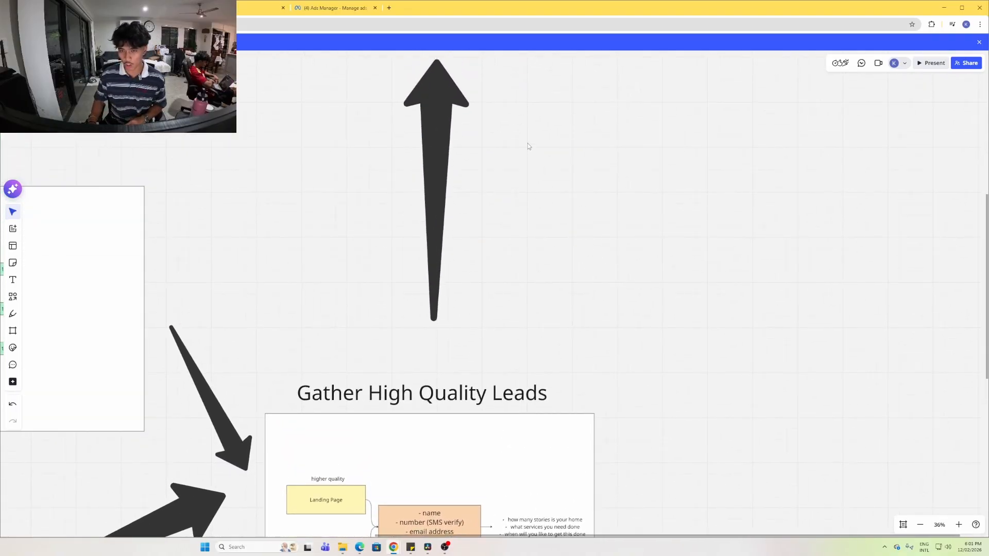
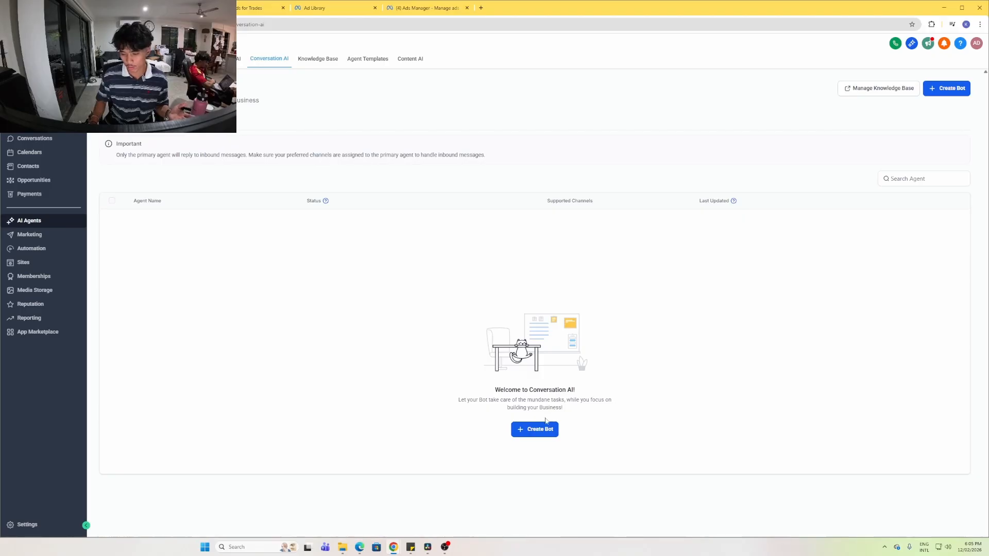
Create a Guided Form Appointment booking bot and accept the 'window cleanign bot' brand voice
{"action": "left_click", "coordinate": [539, 430]}
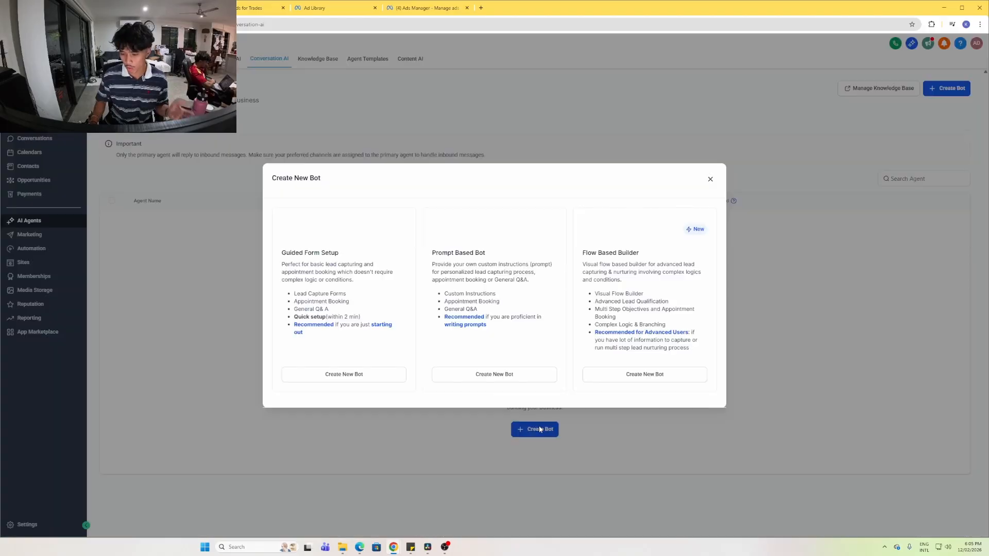
{"action": "left_click", "coordinate": [319, 380]}
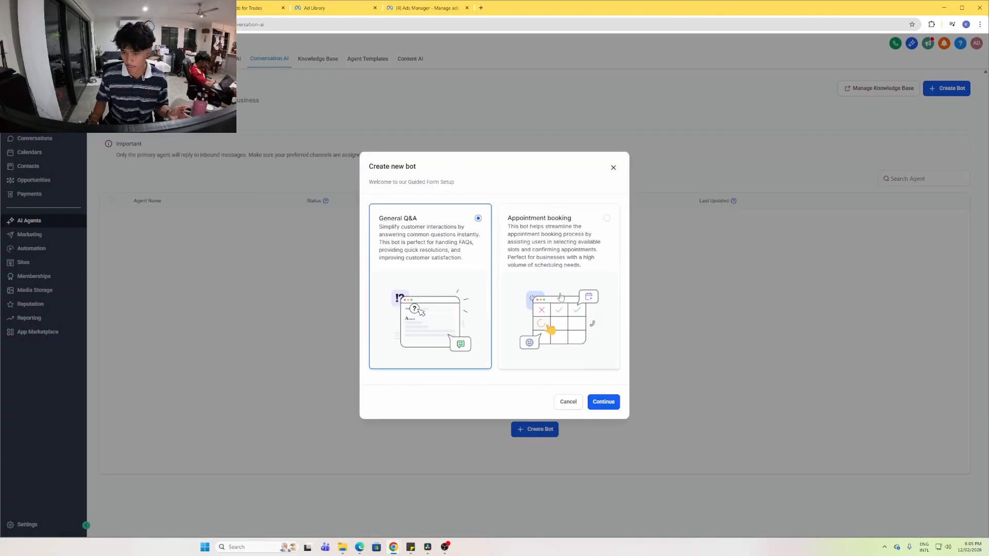
{"action": "left_click", "coordinate": [537, 228]}
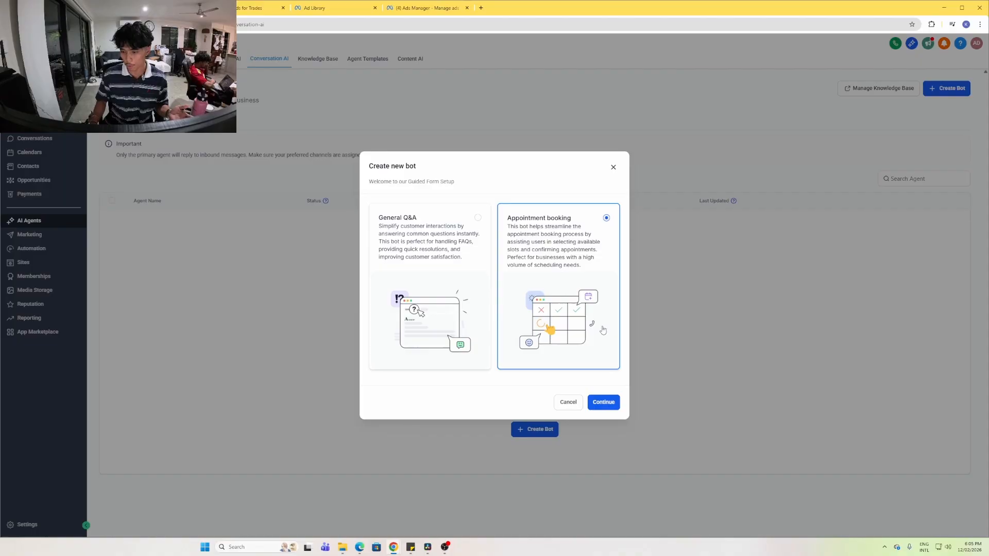
{"action": "left_click", "coordinate": [604, 403]}
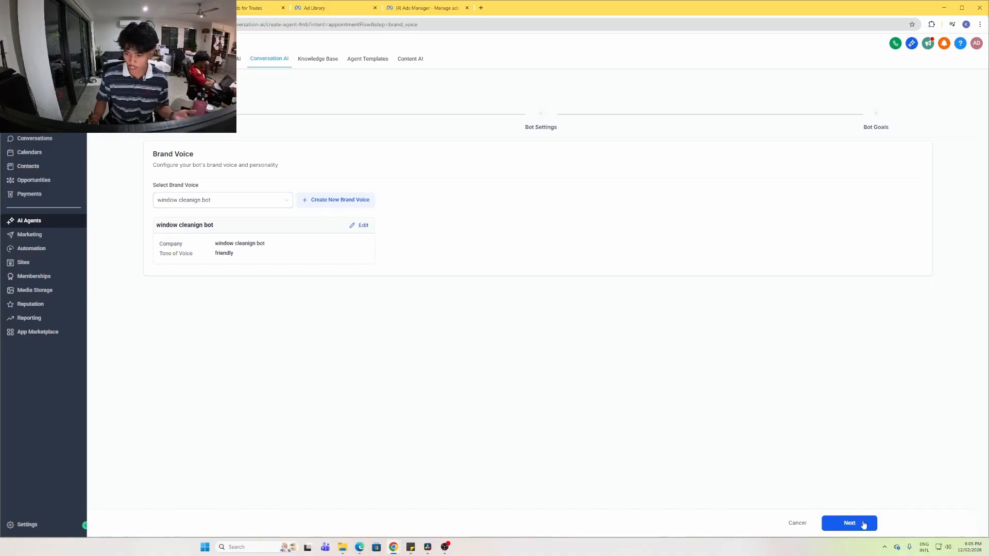
{"action": "left_click", "coordinate": [864, 523]}
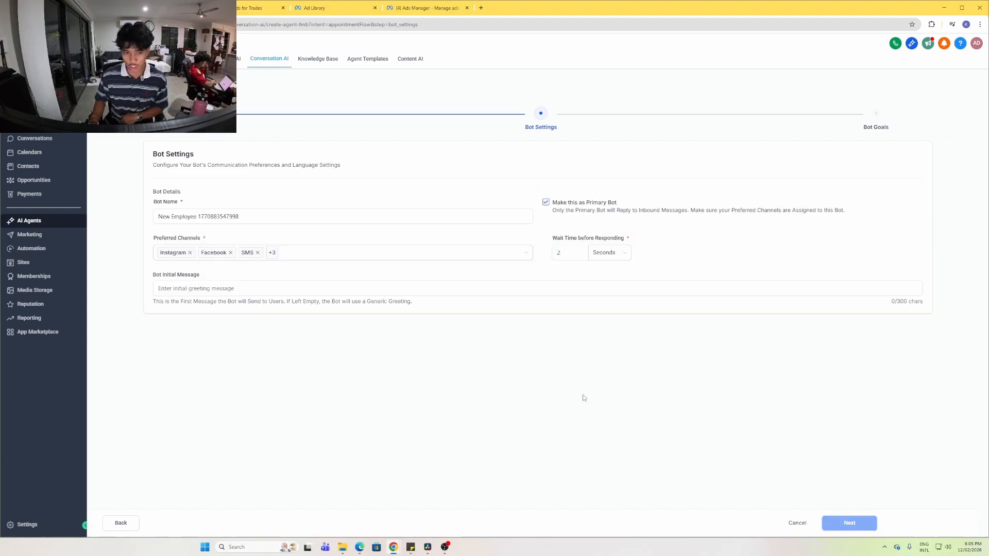
Rename the bot to 'dsfgsdfgdr' and remove every preferred channel except SMS
{"action": "triple_click", "coordinate": [221, 217]}
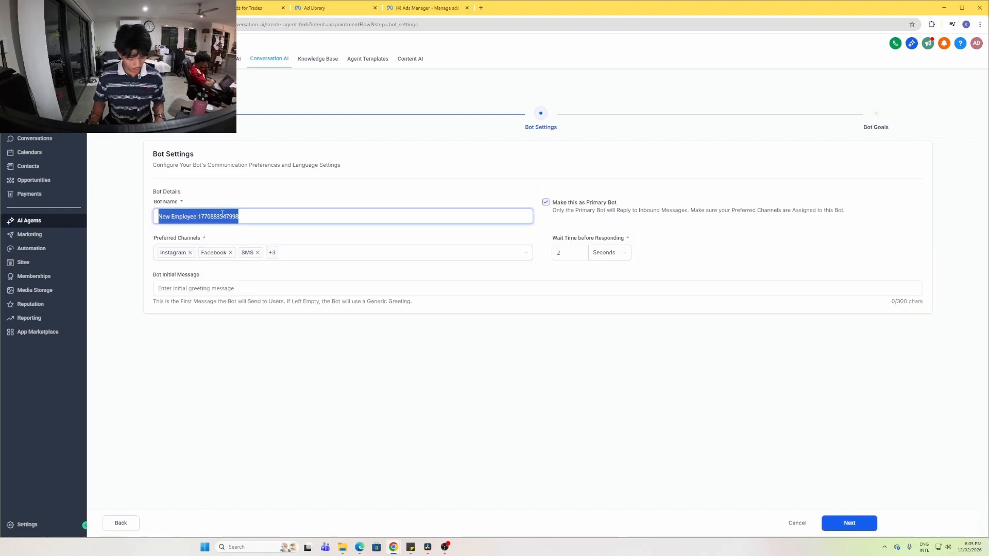
{"action": "type", "text": "dsfgsdfgdr"}
{"action": "left_click", "coordinate": [190, 253]}
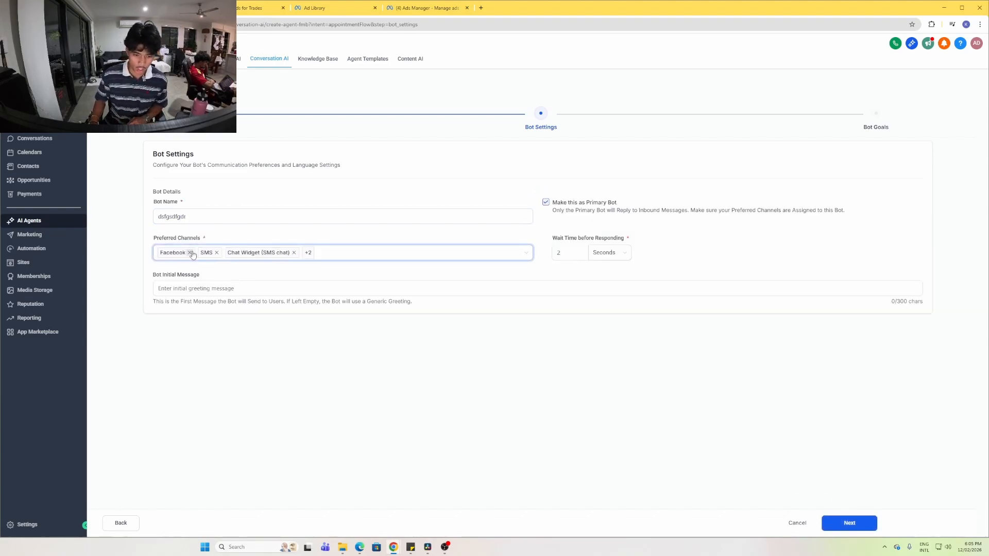
{"action": "left_click", "coordinate": [190, 253]}
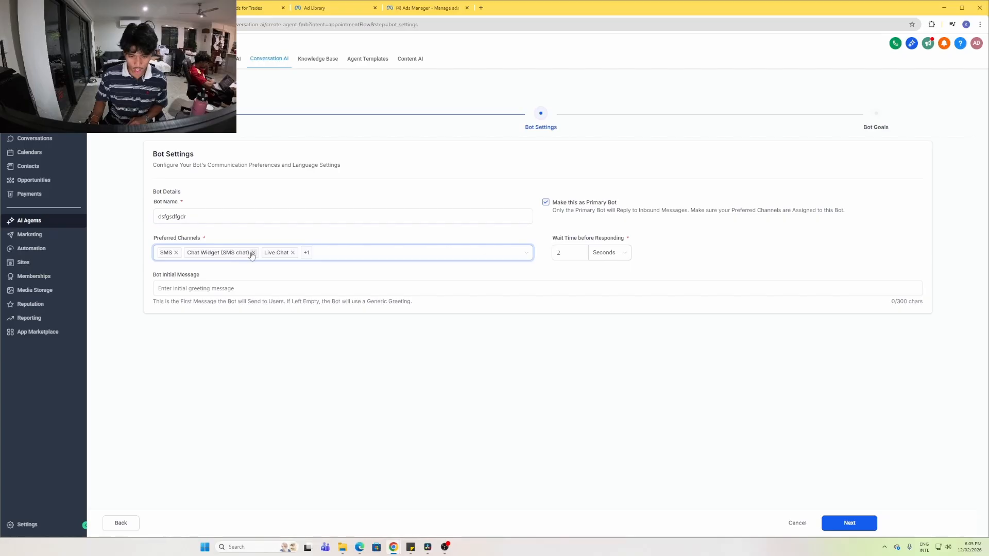
{"action": "left_click", "coordinate": [253, 252]}
{"action": "left_click", "coordinate": [257, 252]}
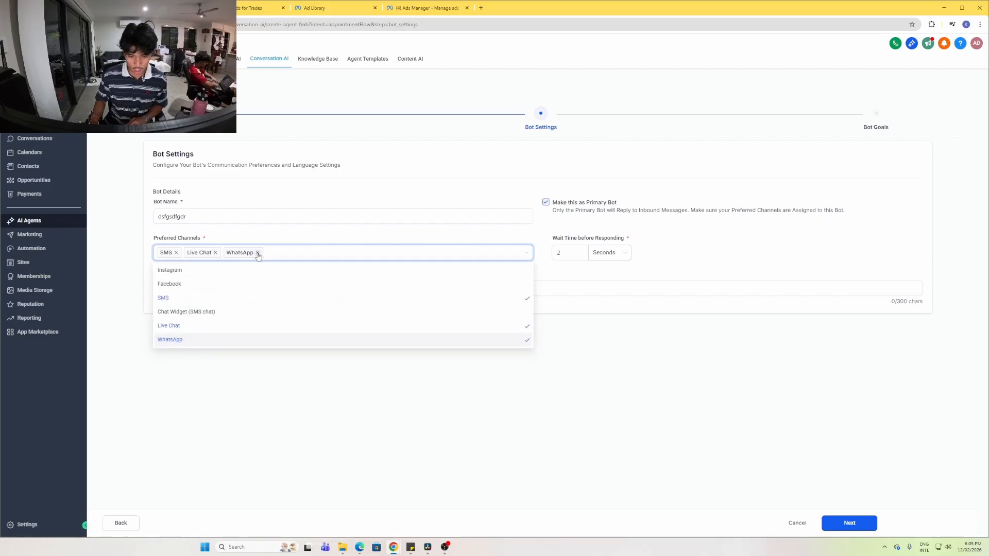
{"action": "left_click", "coordinate": [216, 253]}
Set a 16-second wait time, leave the initial message empty, and continue to Bot Goals
{"action": "double_click", "coordinate": [570, 252]}
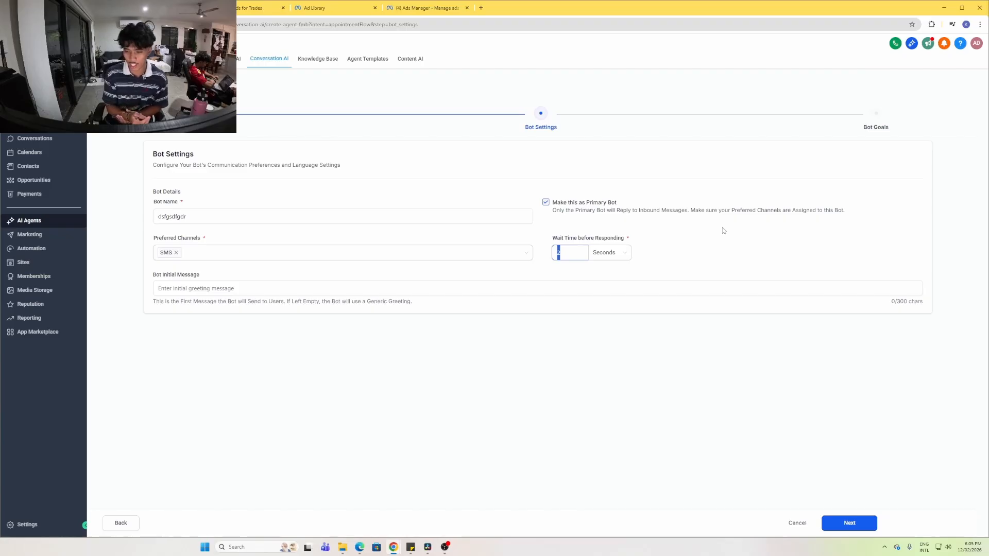
{"action": "type", "text": "16"}
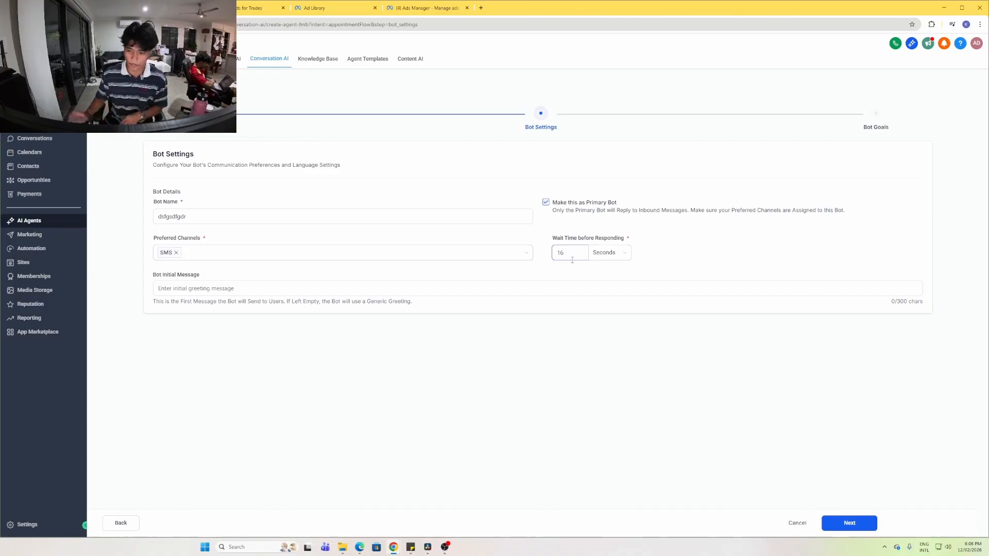
{"action": "left_click", "coordinate": [191, 288]}
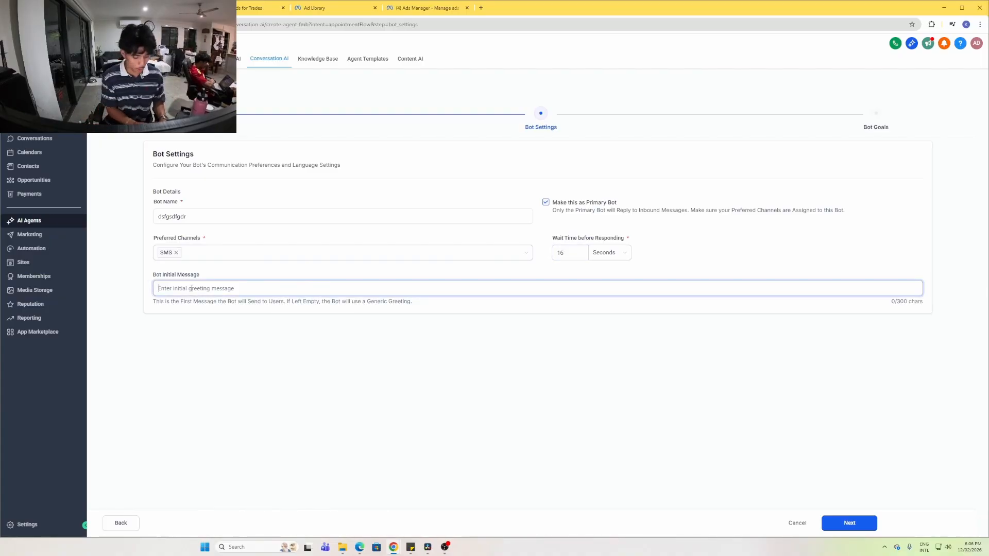
{"action": "type", "text": "hey thanks for f"}
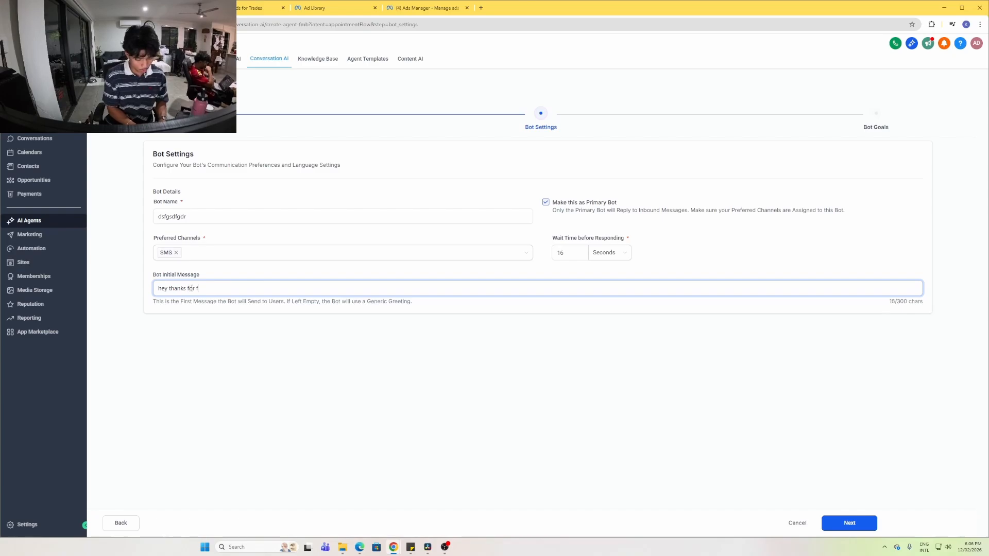
{"action": "type", "text": "illign inthe form"}
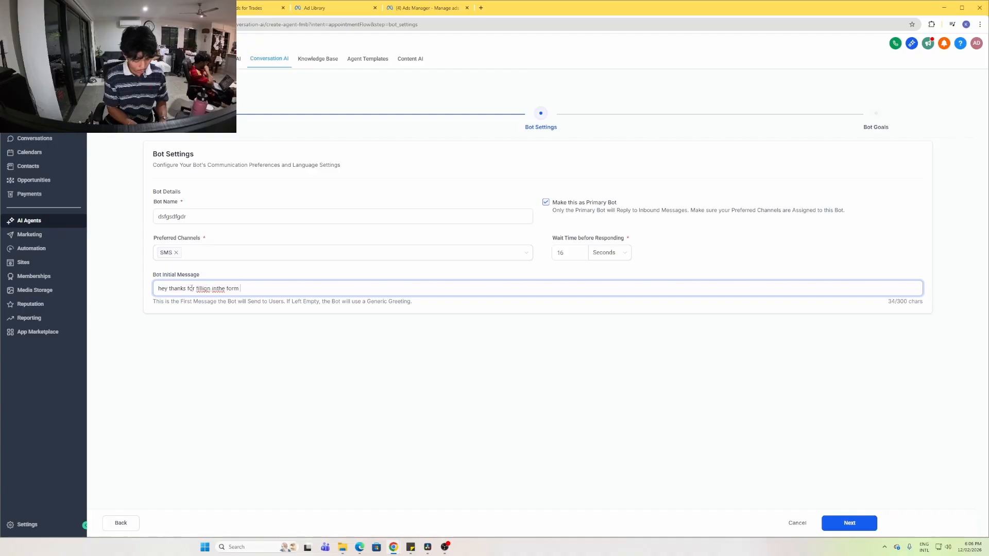
{"action": "type", "text": "busy right"}
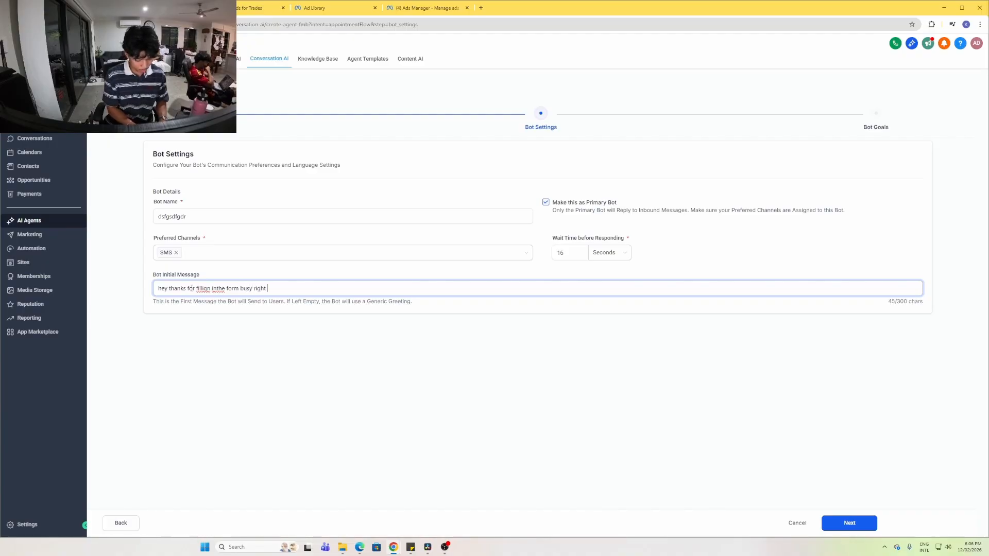
{"action": "key", "text": "BackSpace"}
{"action": "key", "text": "BackSpace"}
{"action": "key", "text": "BackSpace"}
{"action": "key", "text": "BackSpace"}
{"action": "key", "text": "BackSpace"}
{"action": "key", "text": "BackSpace"}
{"action": "key", "text": "BackSpace"}
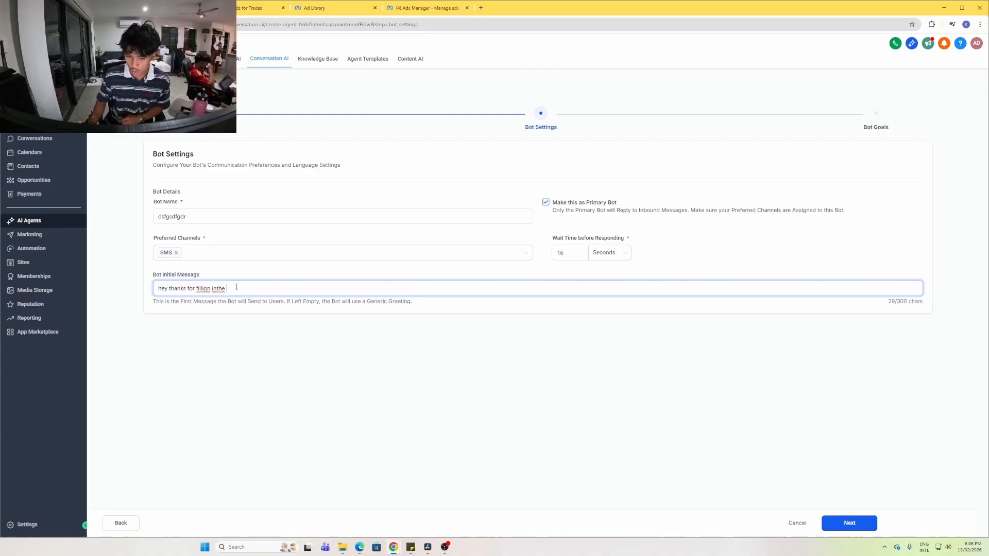
{"action": "key", "text": "ctrl+a"}
{"action": "key", "text": "BackSpace"}
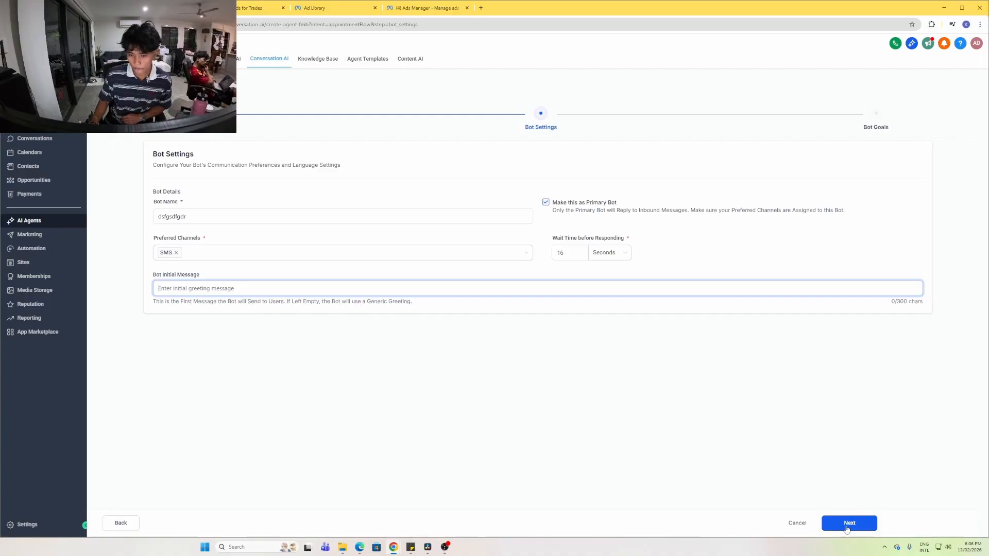
{"action": "left_click", "coordinate": [846, 525]}
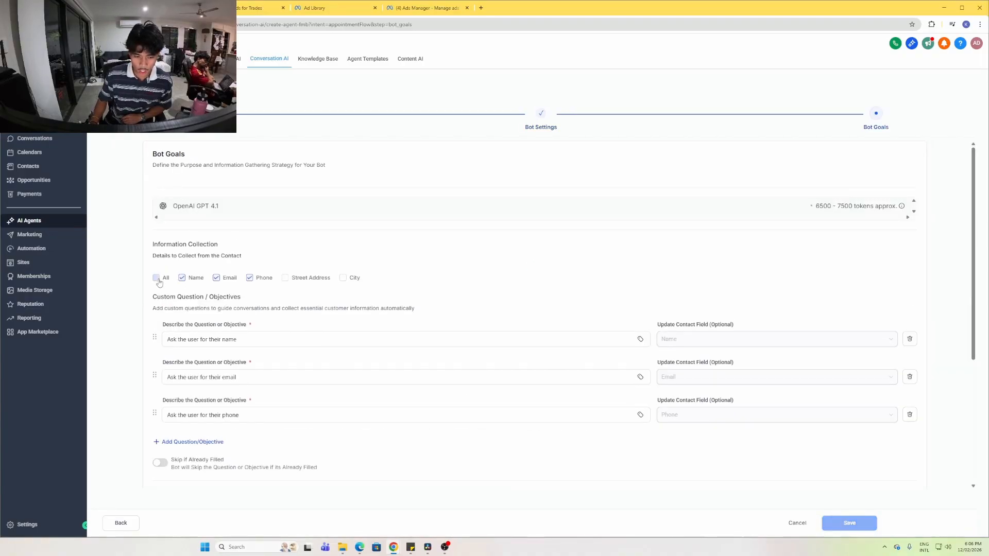
Add street address to the collected details and skip questions the contact already answered
{"action": "scroll", "coordinate": [247, 271], "scroll_direction": "down", "scroll_amount": 3}
{"action": "scroll", "coordinate": [210, 267], "scroll_direction": "up", "scroll_amount": 1}
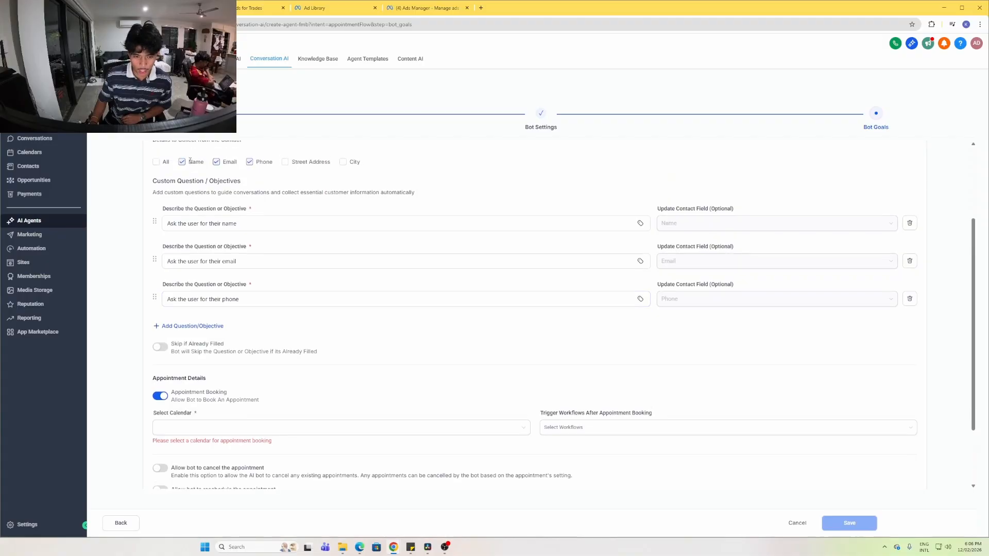
{"action": "left_click", "coordinate": [286, 163]}
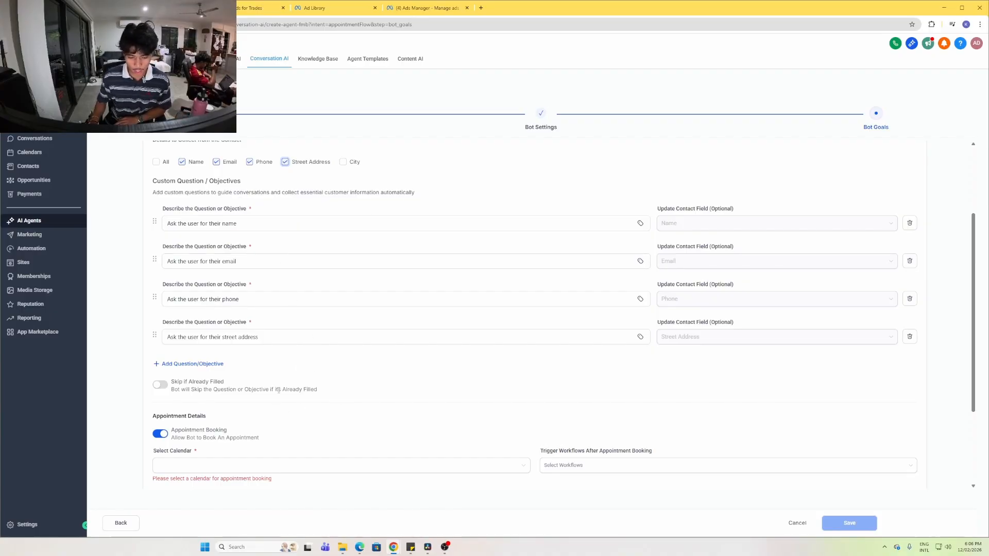
{"action": "left_click", "coordinate": [160, 385]}
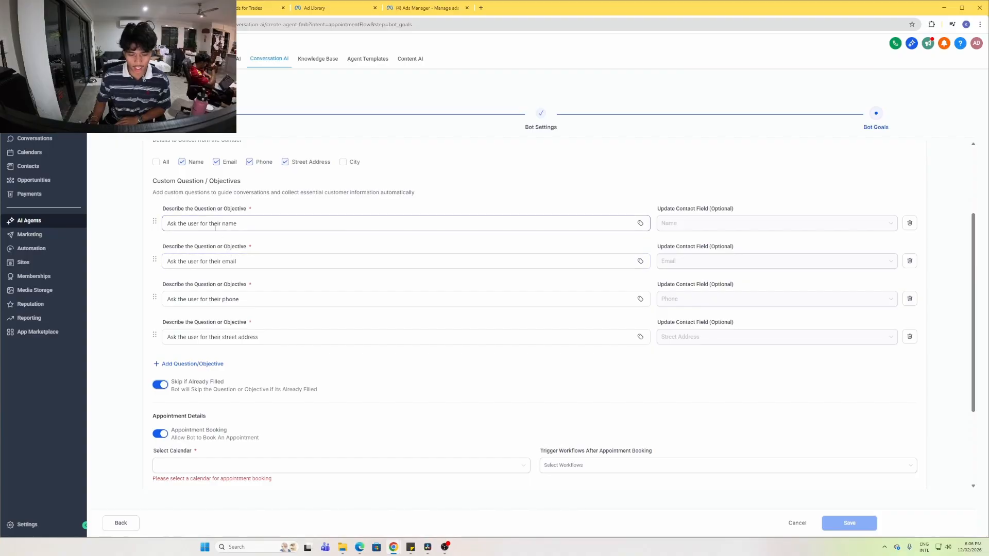
Add a custom bot question reading 'when do you want this done'
{"action": "left_click", "coordinate": [185, 363]}
{"action": "left_click", "coordinate": [235, 376]}
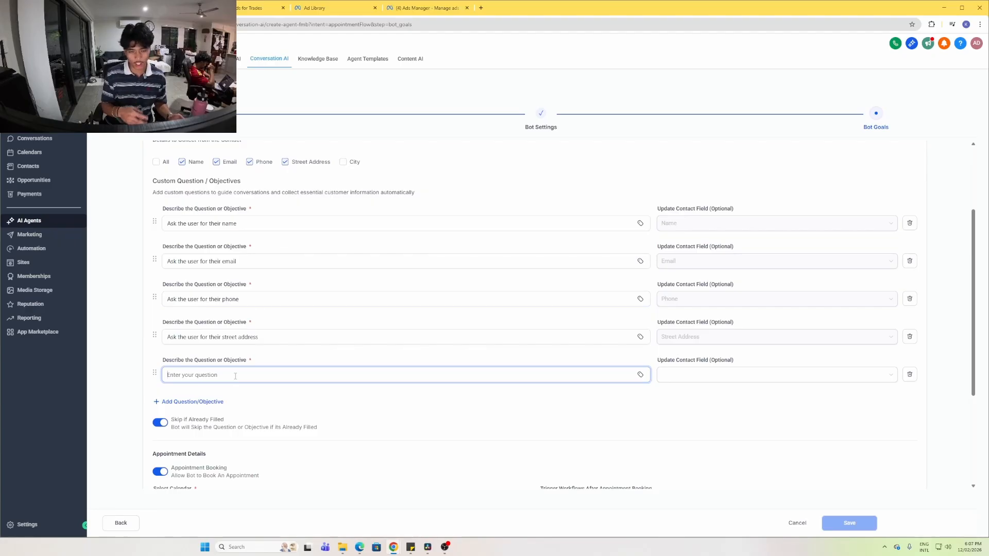
{"action": "type", "text": "when"}
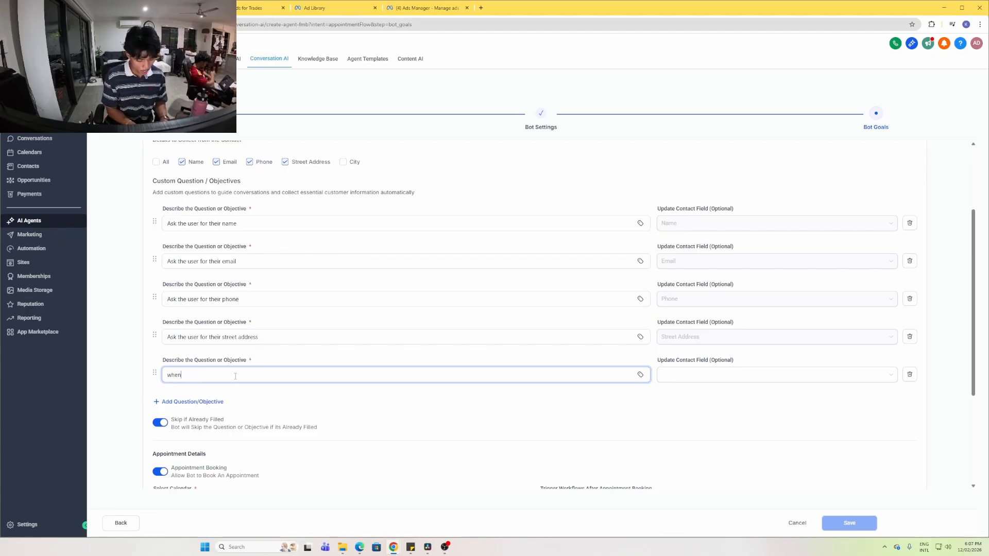
{"action": "type", "text": " do you want this doe"}
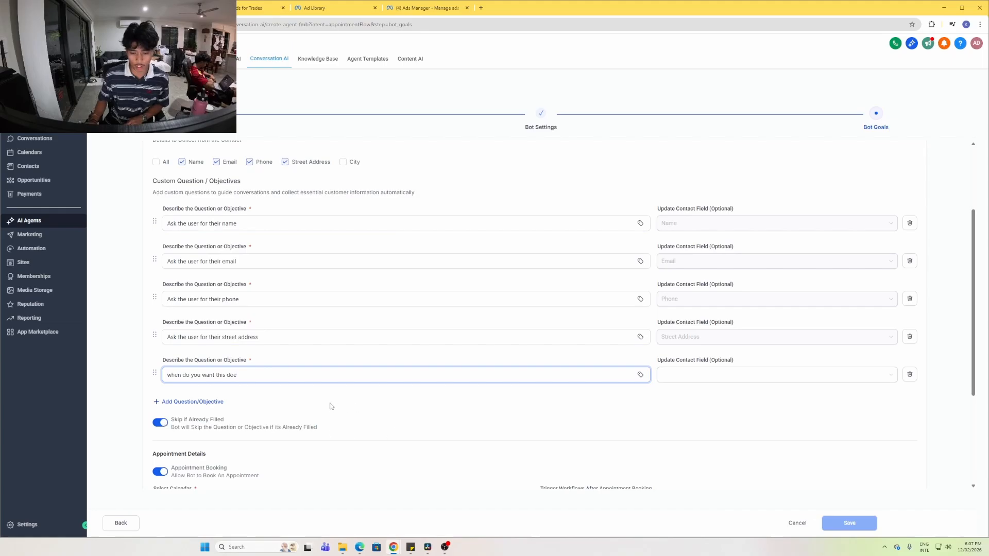
{"action": "scroll", "coordinate": [321, 396], "scroll_direction": "down", "scroll_amount": 2}
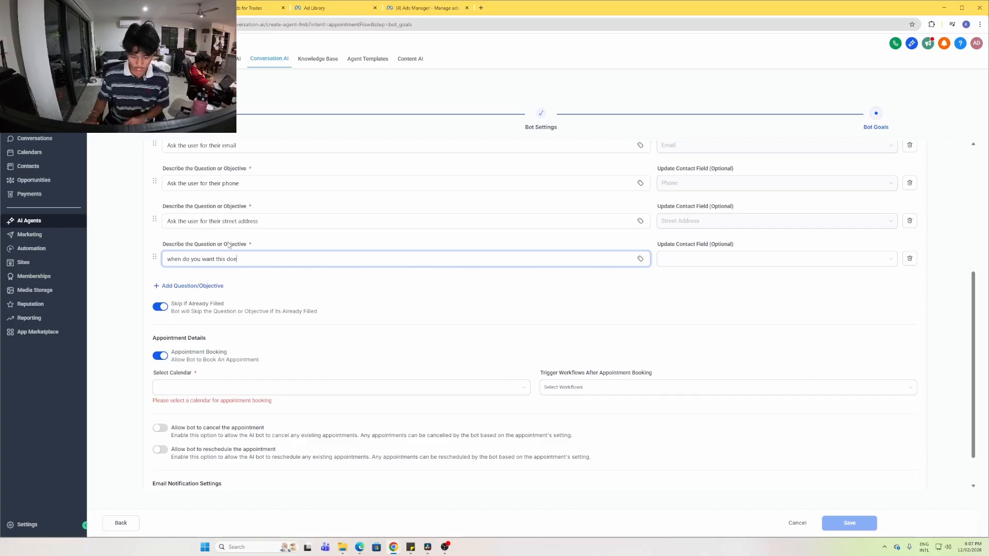
{"action": "key", "text": "BackSpace"}
{"action": "type", "text": "ne"}
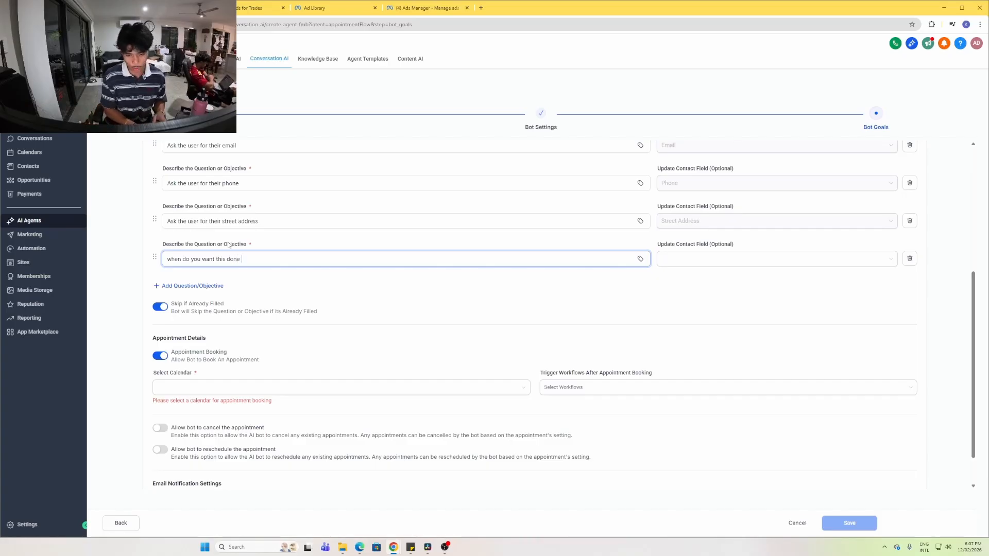
{"action": "left_click", "coordinate": [290, 297]}
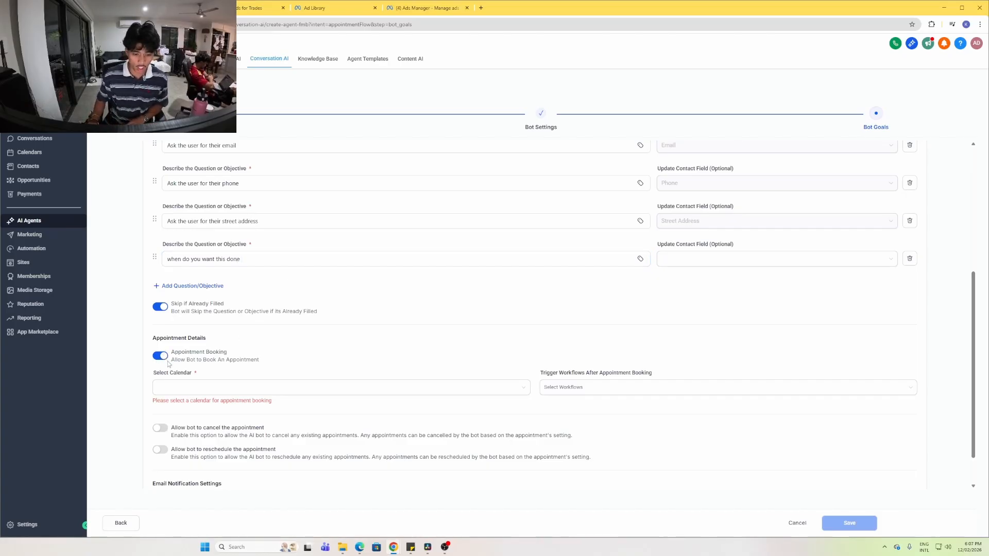
{"action": "left_click", "coordinate": [201, 387]}
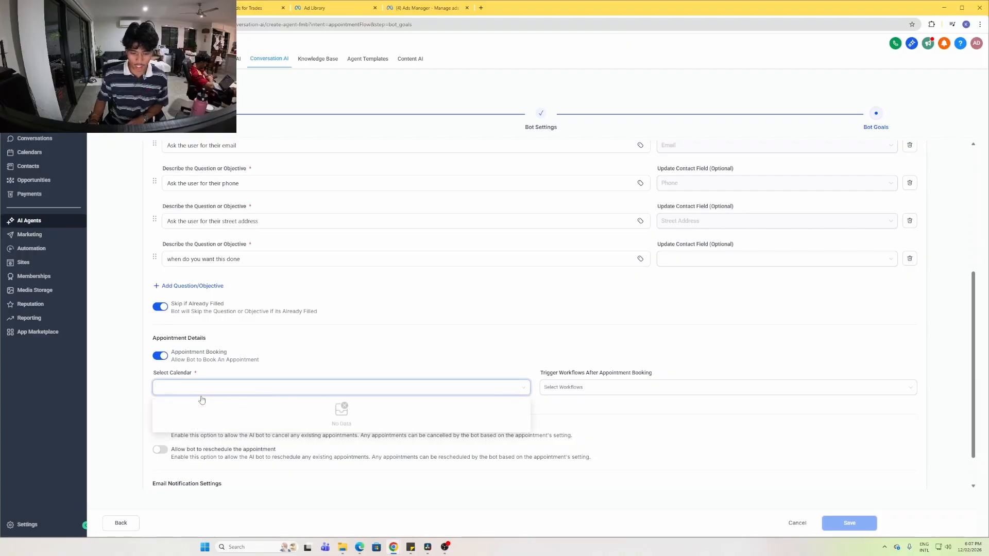
{"action": "left_click", "coordinate": [403, 354]}
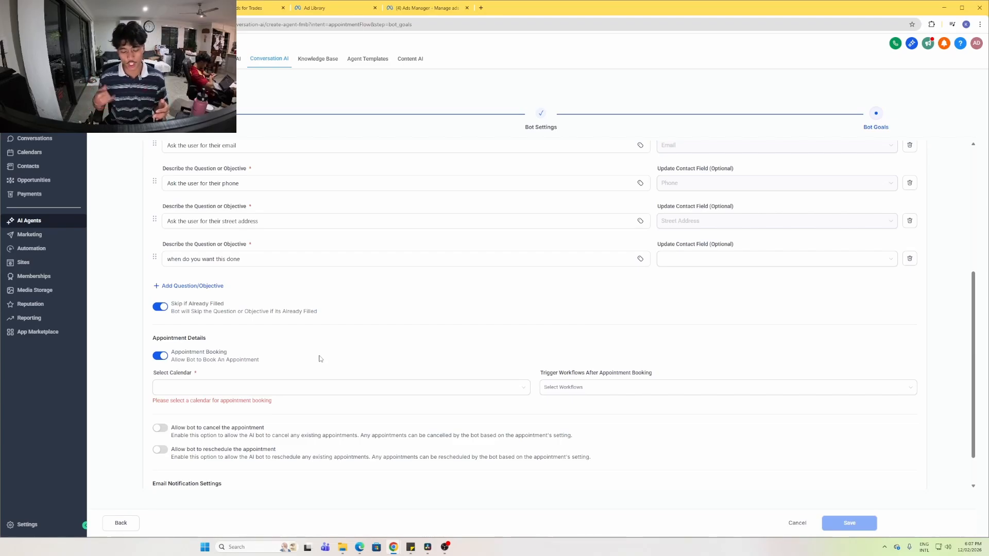
{"action": "left_click", "coordinate": [715, 390]}
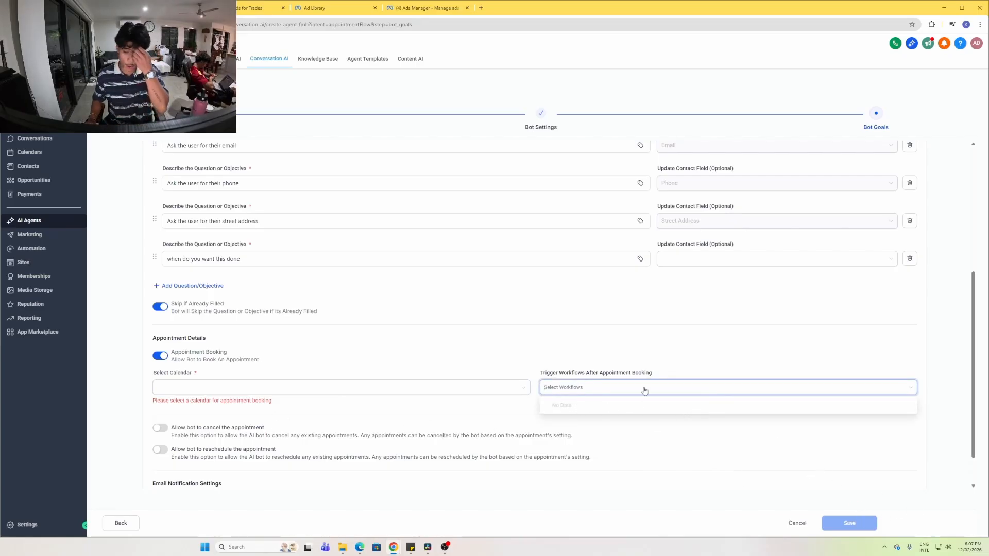
{"action": "left_click", "coordinate": [652, 345]}
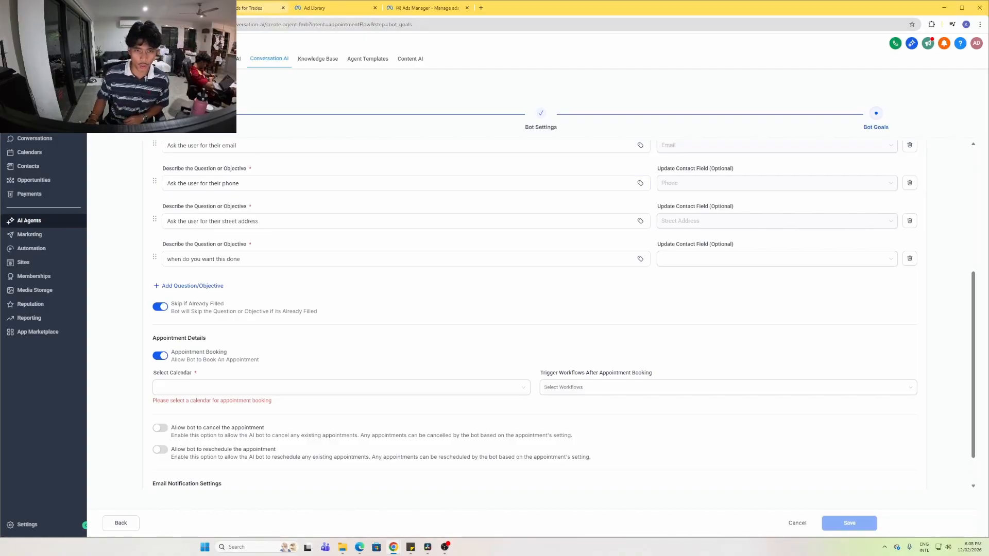
View the Automation workflow list, then return to the Miro strategy board tab
{"action": "left_click", "coordinate": [36, 249]}
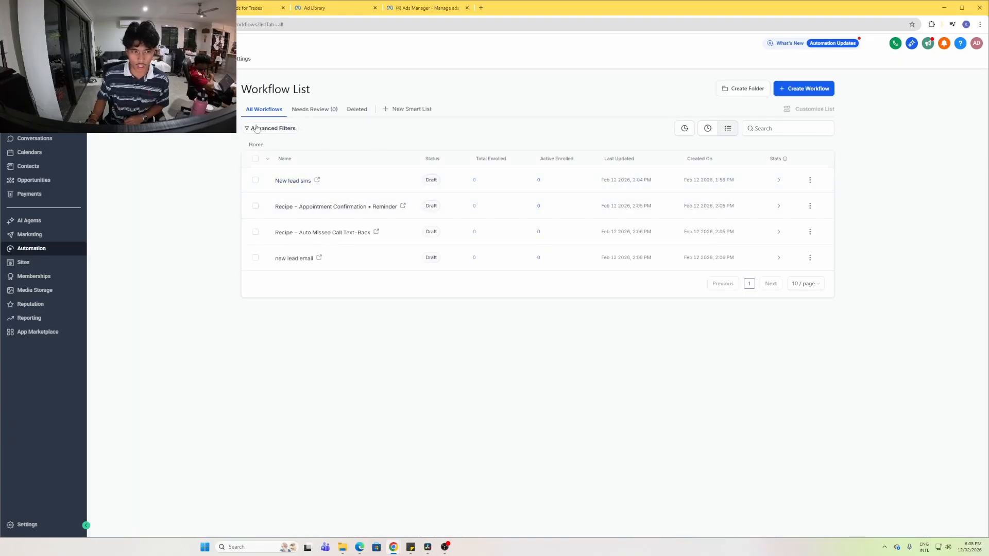
{"action": "key", "text": "ctrl+shift+Tab"}
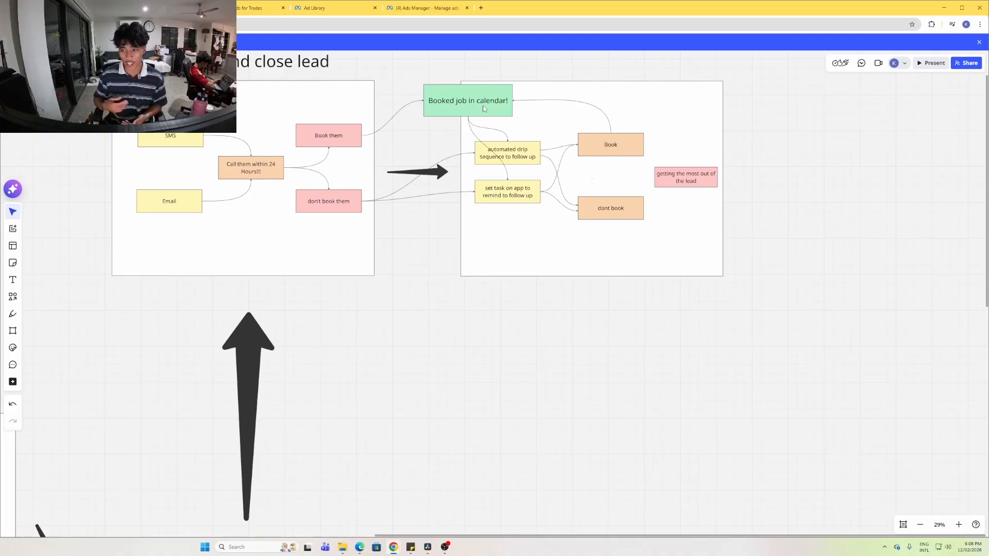
Zoom out to about 12% and pan to show the whole funnel board, from ad creative to results
{"action": "scroll", "coordinate": [358, 337], "scroll_direction": "down", "scroll_amount": 2}
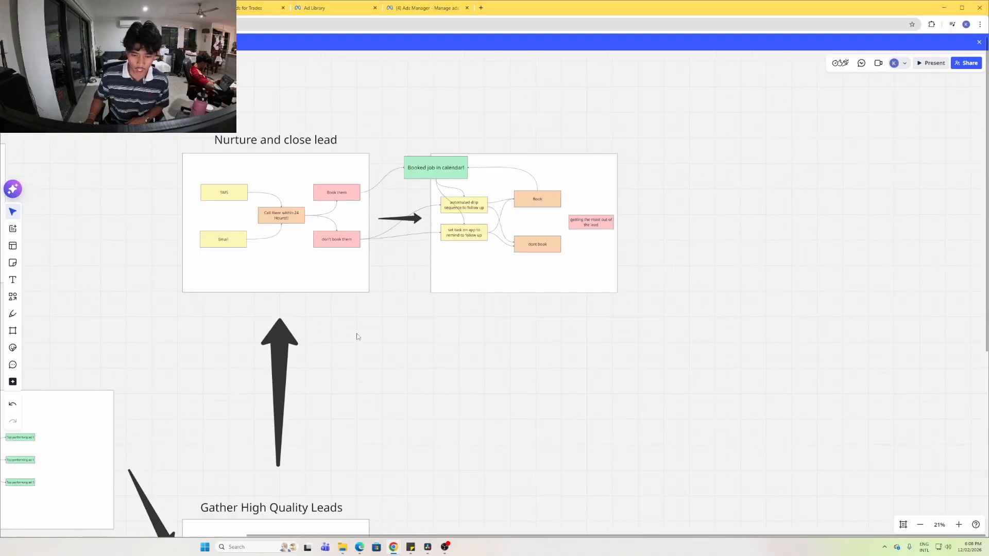
{"action": "scroll", "coordinate": [358, 337], "scroll_direction": "down", "scroll_amount": 1}
{"action": "scroll", "coordinate": [185, 293], "scroll_direction": "down", "scroll_amount": 1}
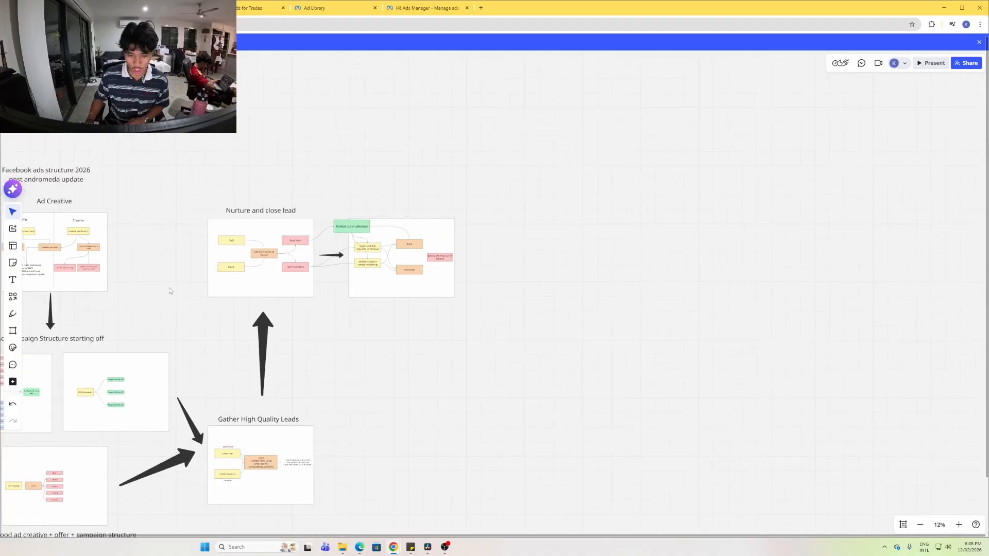
{"action": "left_click_drag", "start_coordinate": [150, 261], "coordinate": [314, 160]}
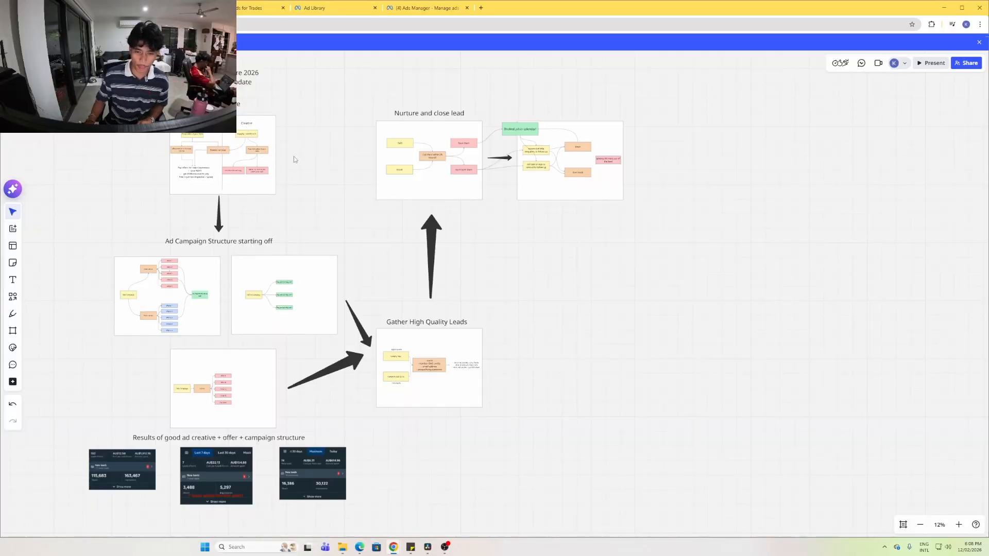
{"action": "mouse_move", "coordinate": [335, 199]}
{"action": "left_mouse_down"}
{"action": "mouse_move", "coordinate": [342, 184]}
{"action": "mouse_move", "coordinate": [345, 197]}
{"action": "left_mouse_up"}
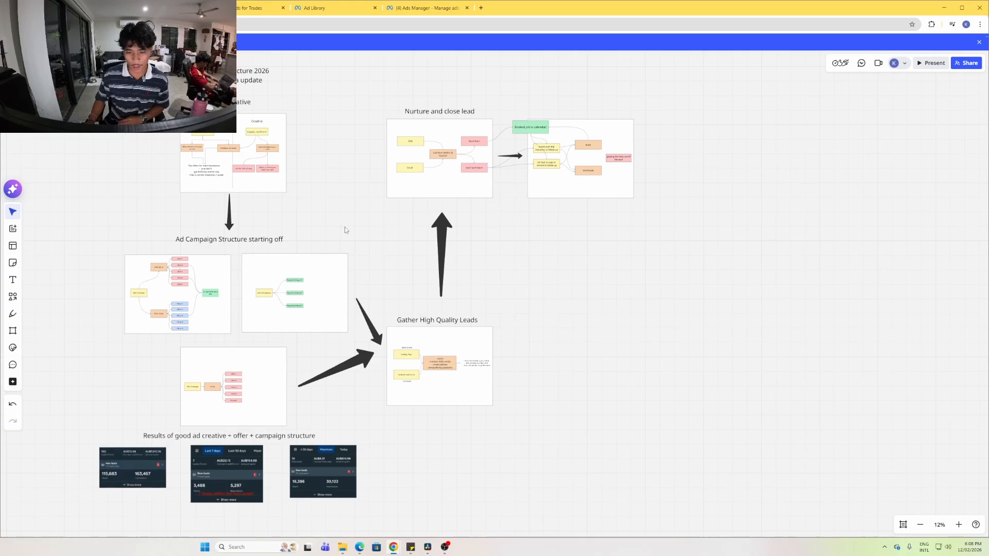
{"action": "scroll", "coordinate": [345, 231], "scroll_direction": "up", "scroll_amount": 1}
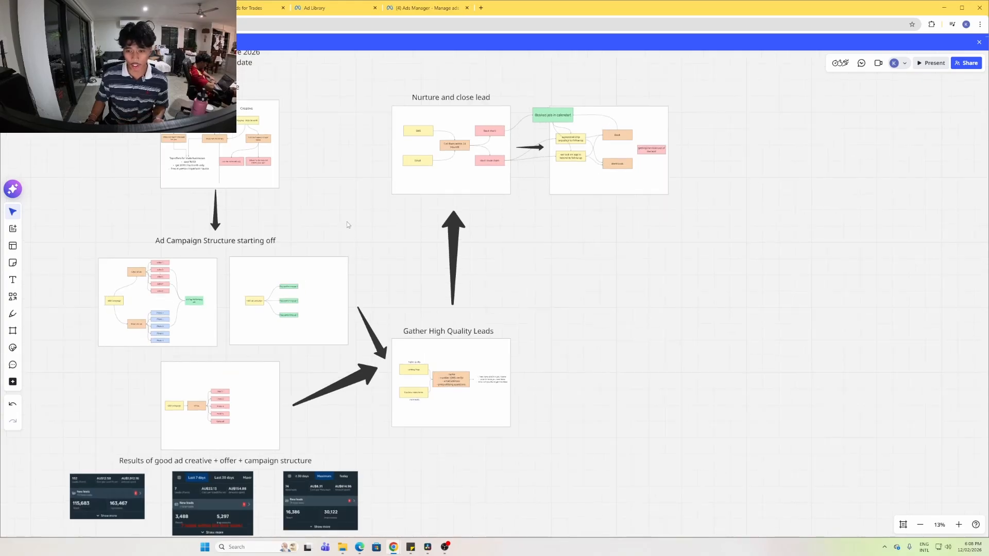
{"action": "scroll", "coordinate": [347, 221], "scroll_direction": "down", "scroll_amount": 1}
{"action": "mouse_move", "coordinate": [347, 158]}
{"action": "left_mouse_down"}
{"action": "mouse_move", "coordinate": [344, 178]}
{"action": "mouse_move", "coordinate": [358, 146]}
{"action": "left_mouse_up"}
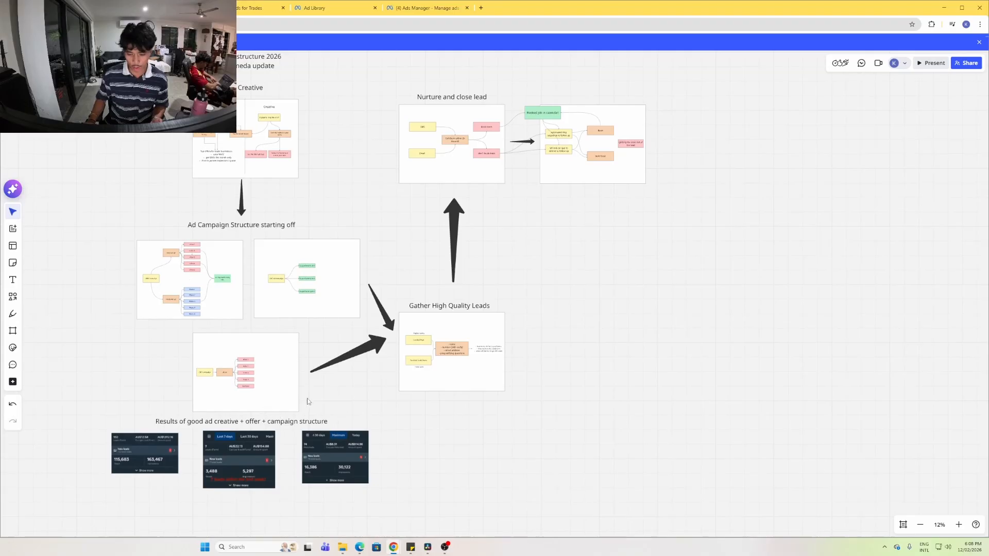
{"action": "left_click_drag", "start_coordinate": [307, 399], "coordinate": [415, 298]}
{"action": "left_click", "coordinate": [393, 404]}
{"action": "left_click_drag", "start_coordinate": [350, 417], "coordinate": [442, 255]}
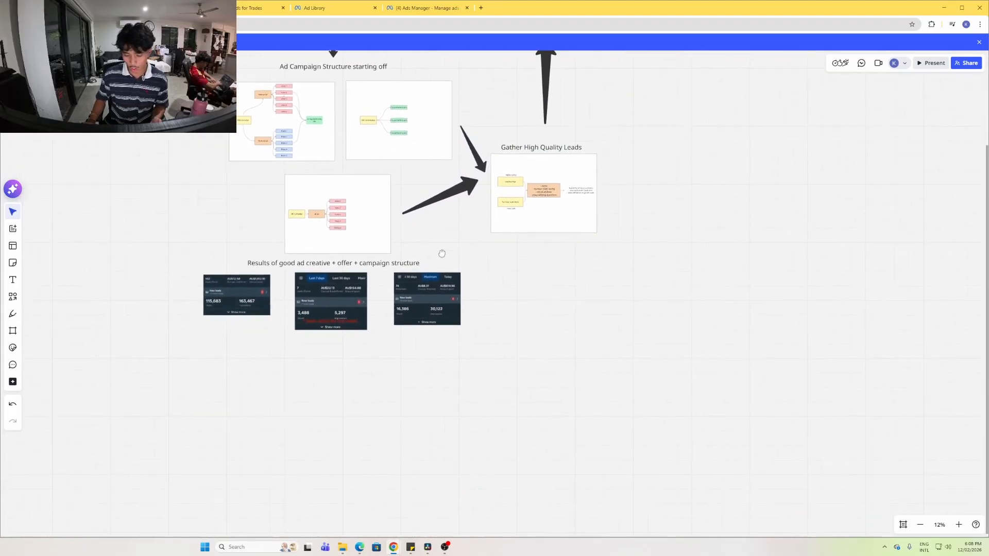
{"action": "scroll", "coordinate": [431, 305], "scroll_direction": "up", "scroll_amount": 5}
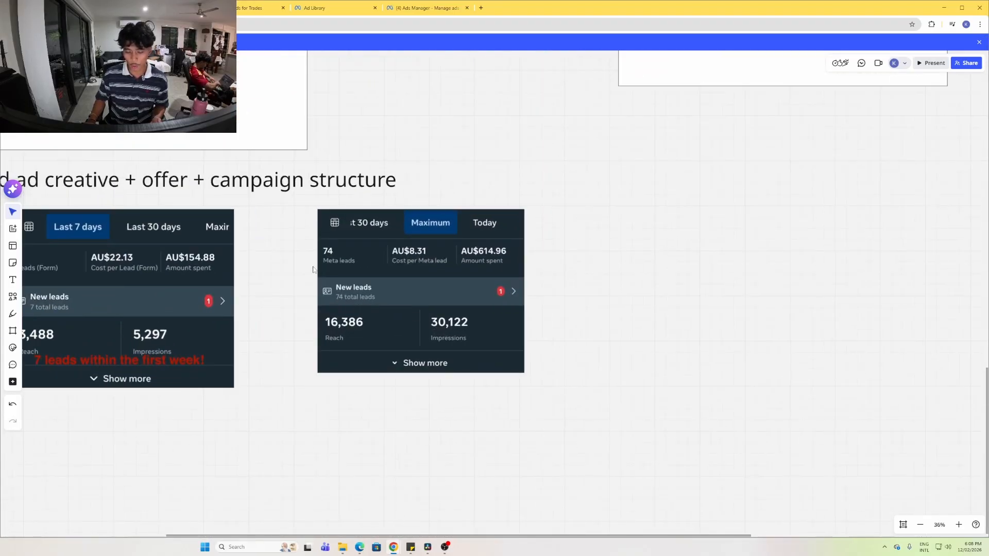
{"action": "scroll", "coordinate": [463, 238], "scroll_direction": "down", "scroll_amount": 5}
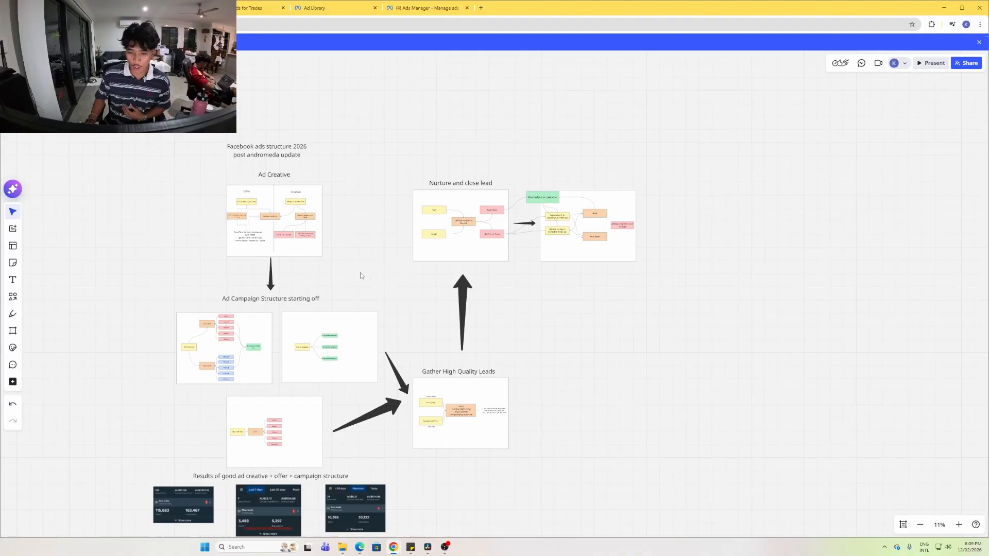
{"action": "left_click_drag", "start_coordinate": [361, 275], "coordinate": [333, 235]}
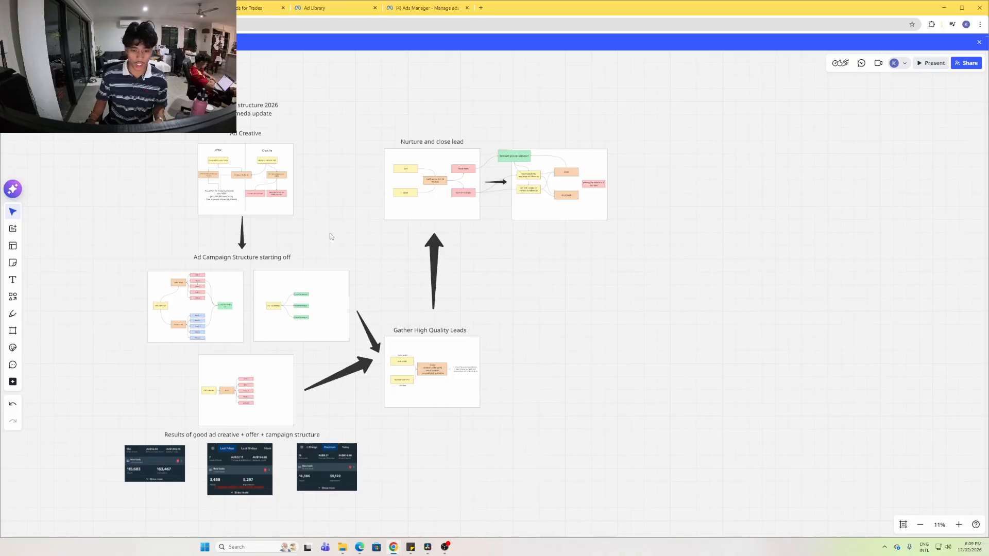
{"action": "left_click_drag", "start_coordinate": [124, 100], "coordinate": [668, 516]}
{"action": "left_click", "coordinate": [85, 299]}
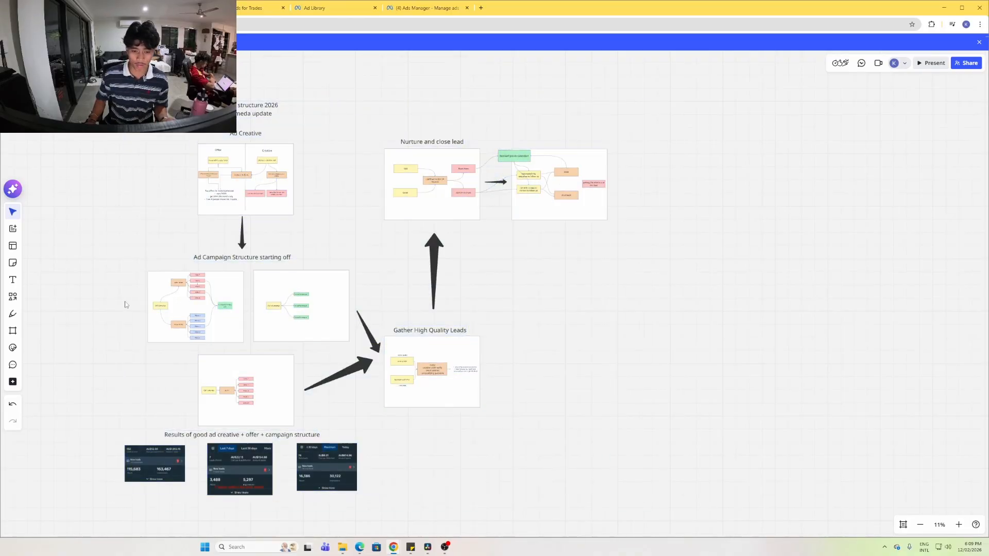
{"action": "left_click_drag", "start_coordinate": [74, 93], "coordinate": [689, 486]}
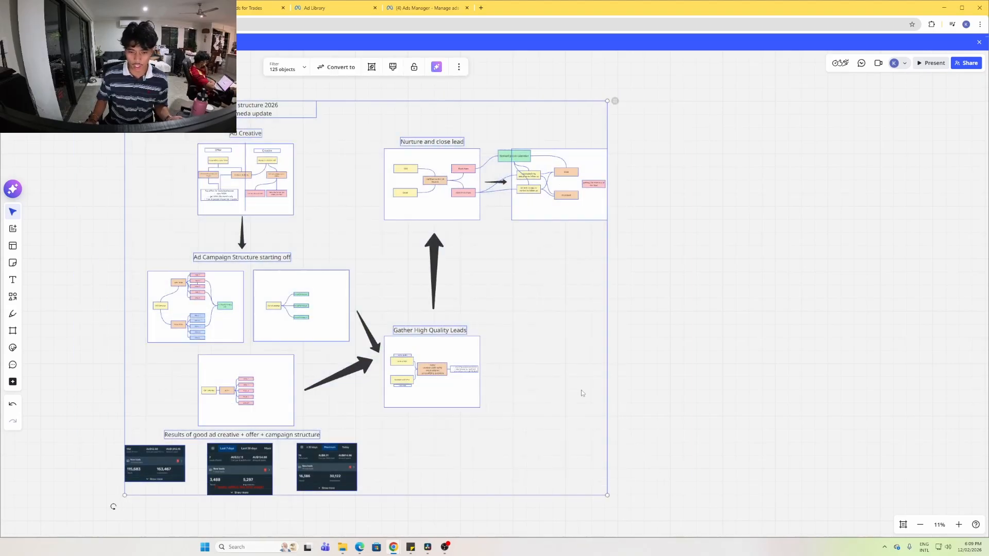
{"action": "left_click", "coordinate": [107, 320]}
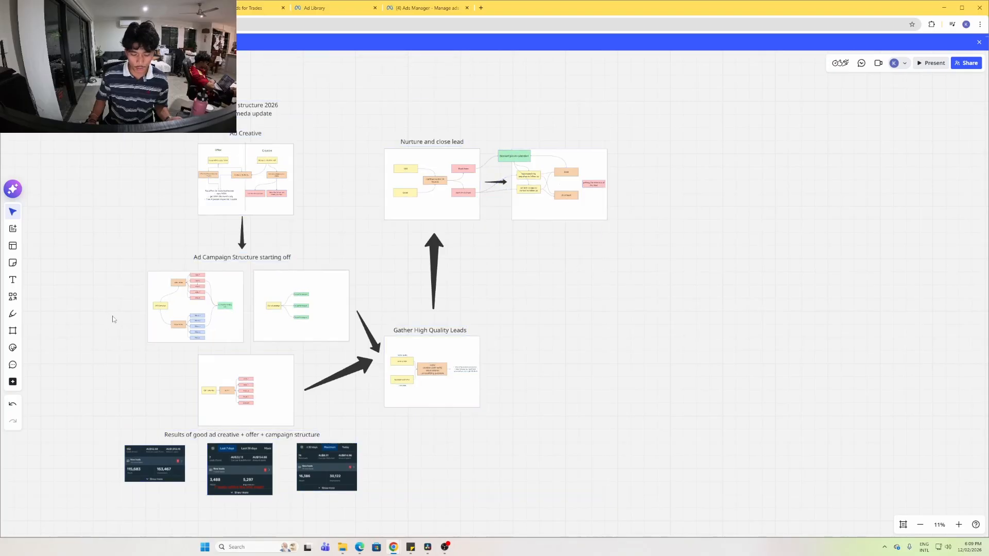
{"action": "scroll", "coordinate": [171, 393], "scroll_direction": "up", "scroll_amount": 2}
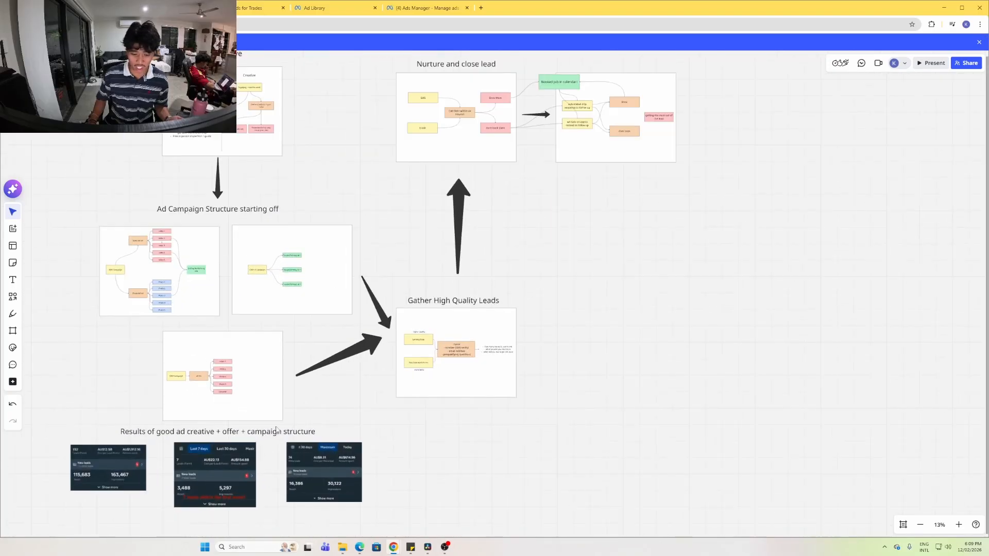
{"action": "left_click_drag", "start_coordinate": [98, 98], "coordinate": [362, 411]}
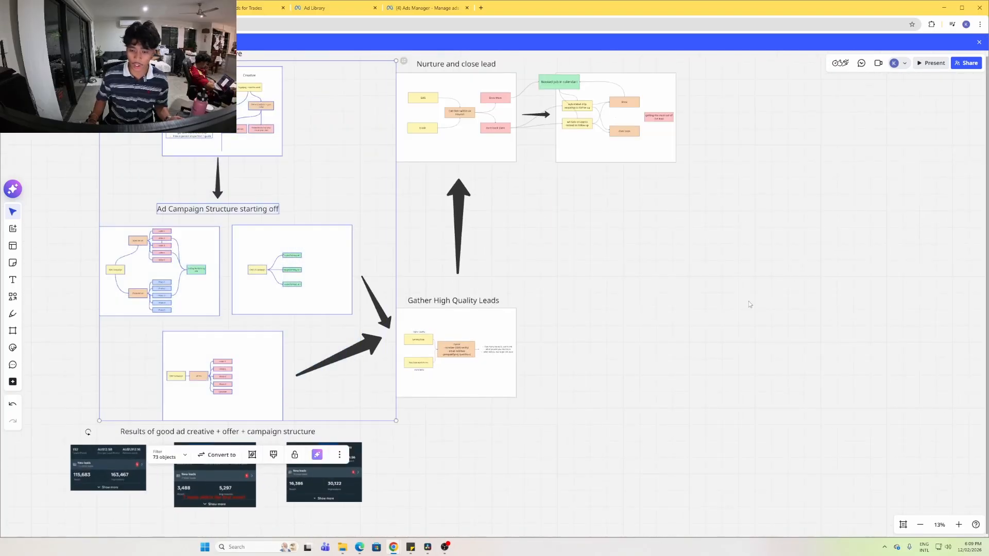